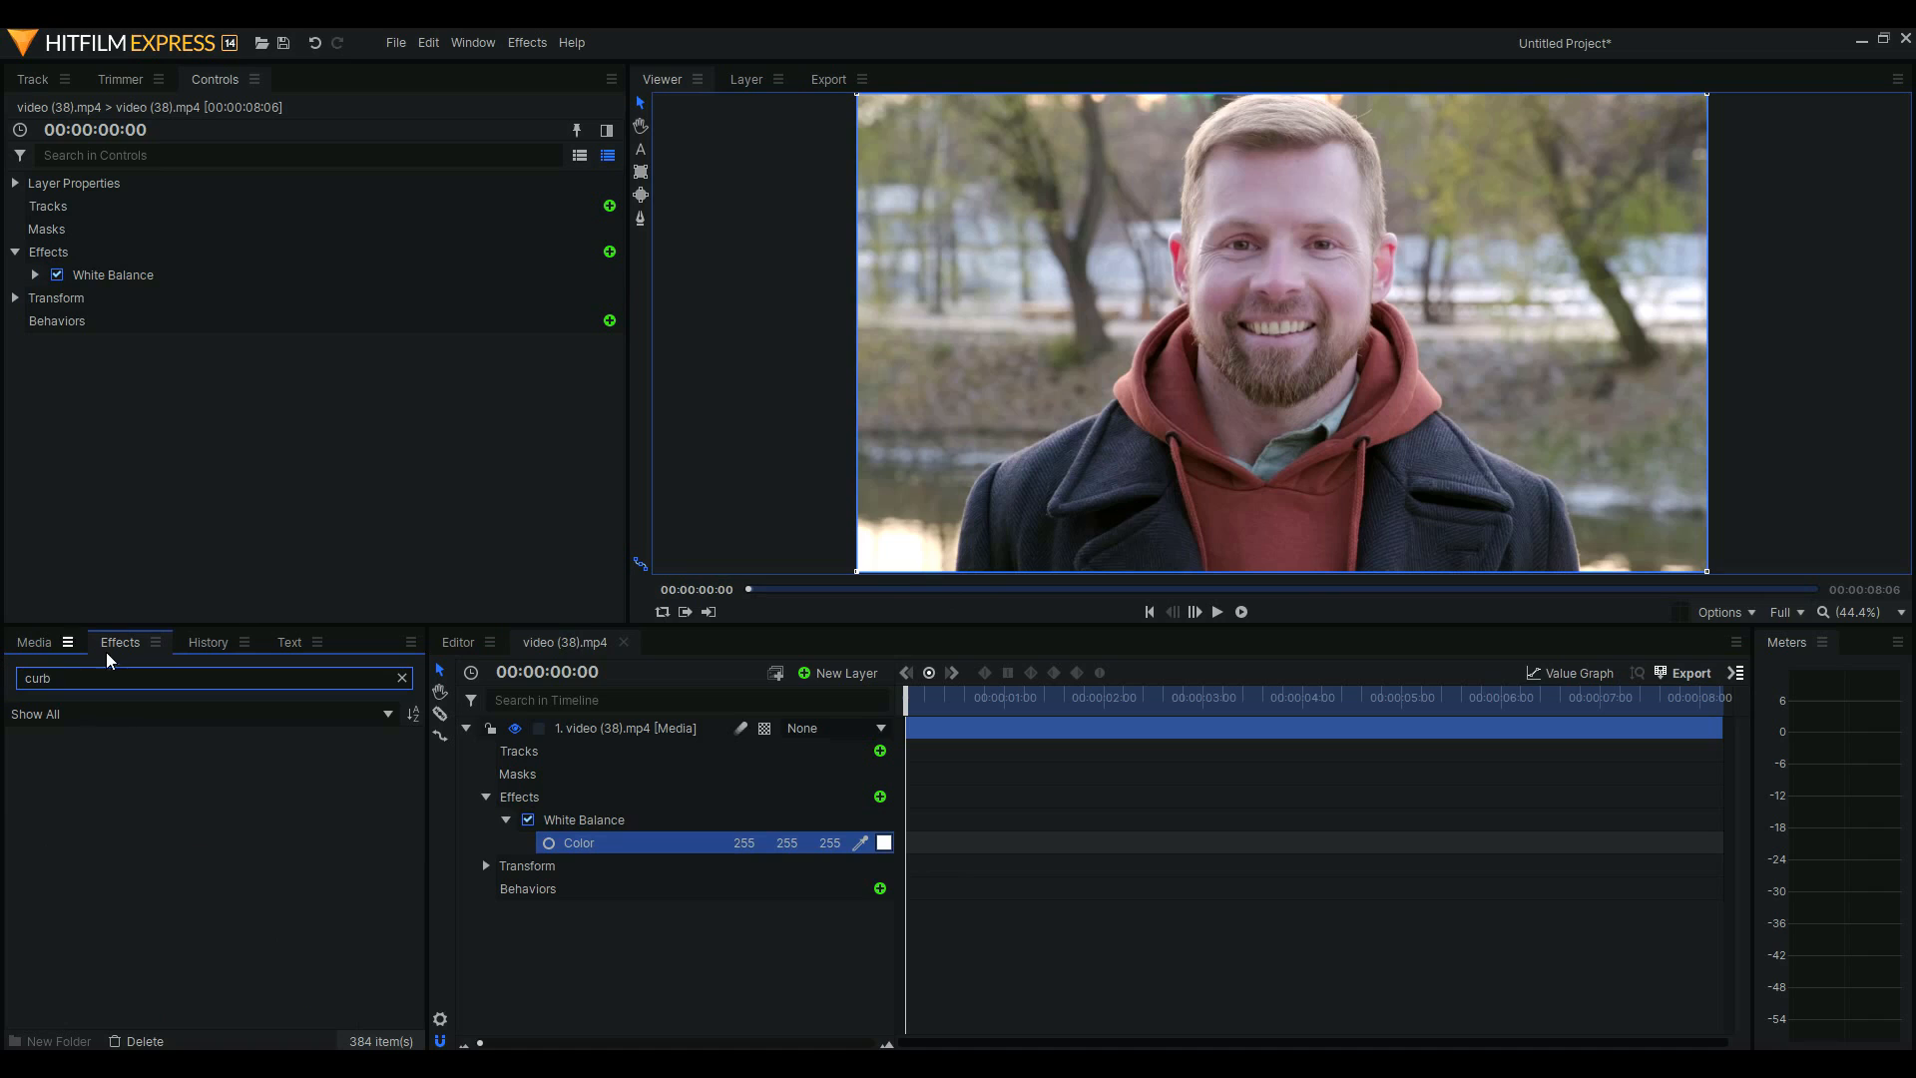
- Add the Curves effect to the video (38).mp4 layer and apply the S-curve preset to its RGB channel
key(BackSpace)
text(ves)
drag(99, 769, 511, 831)
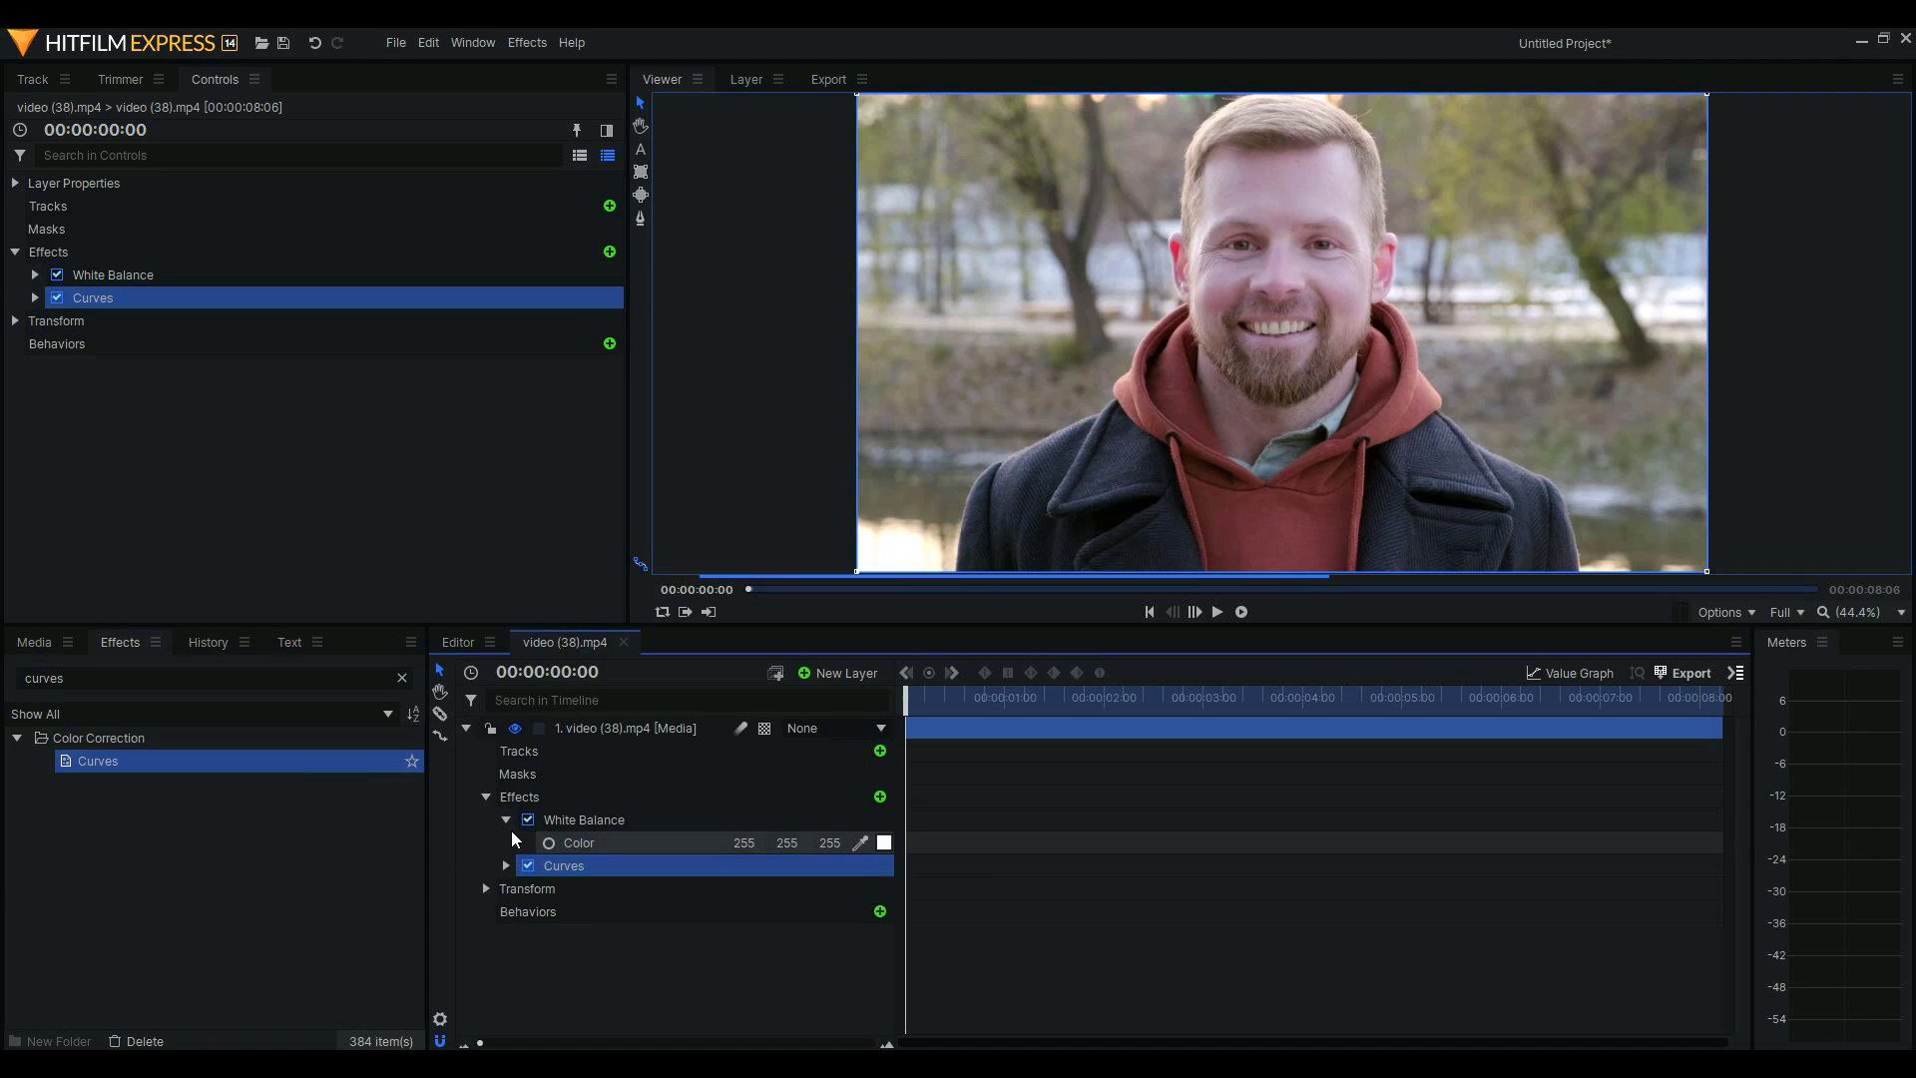
click(34, 298)
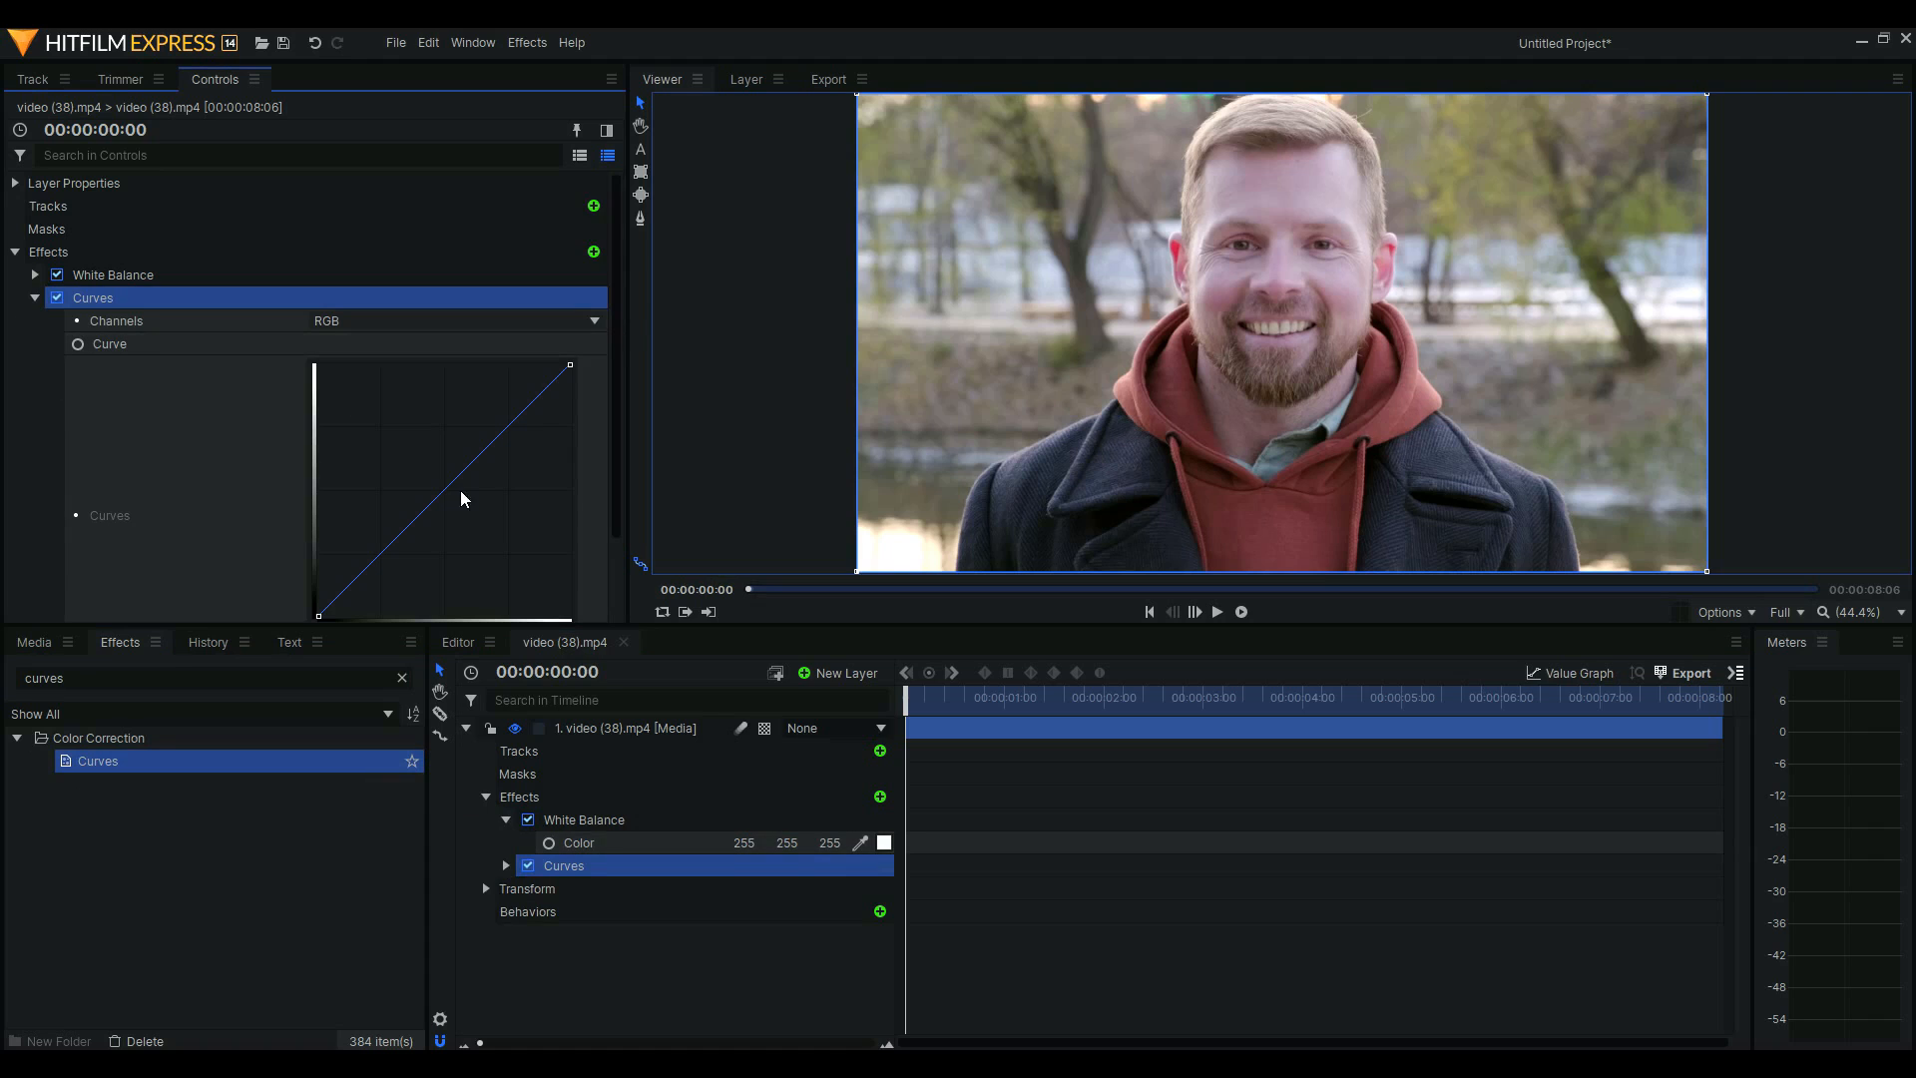
click(458, 555)
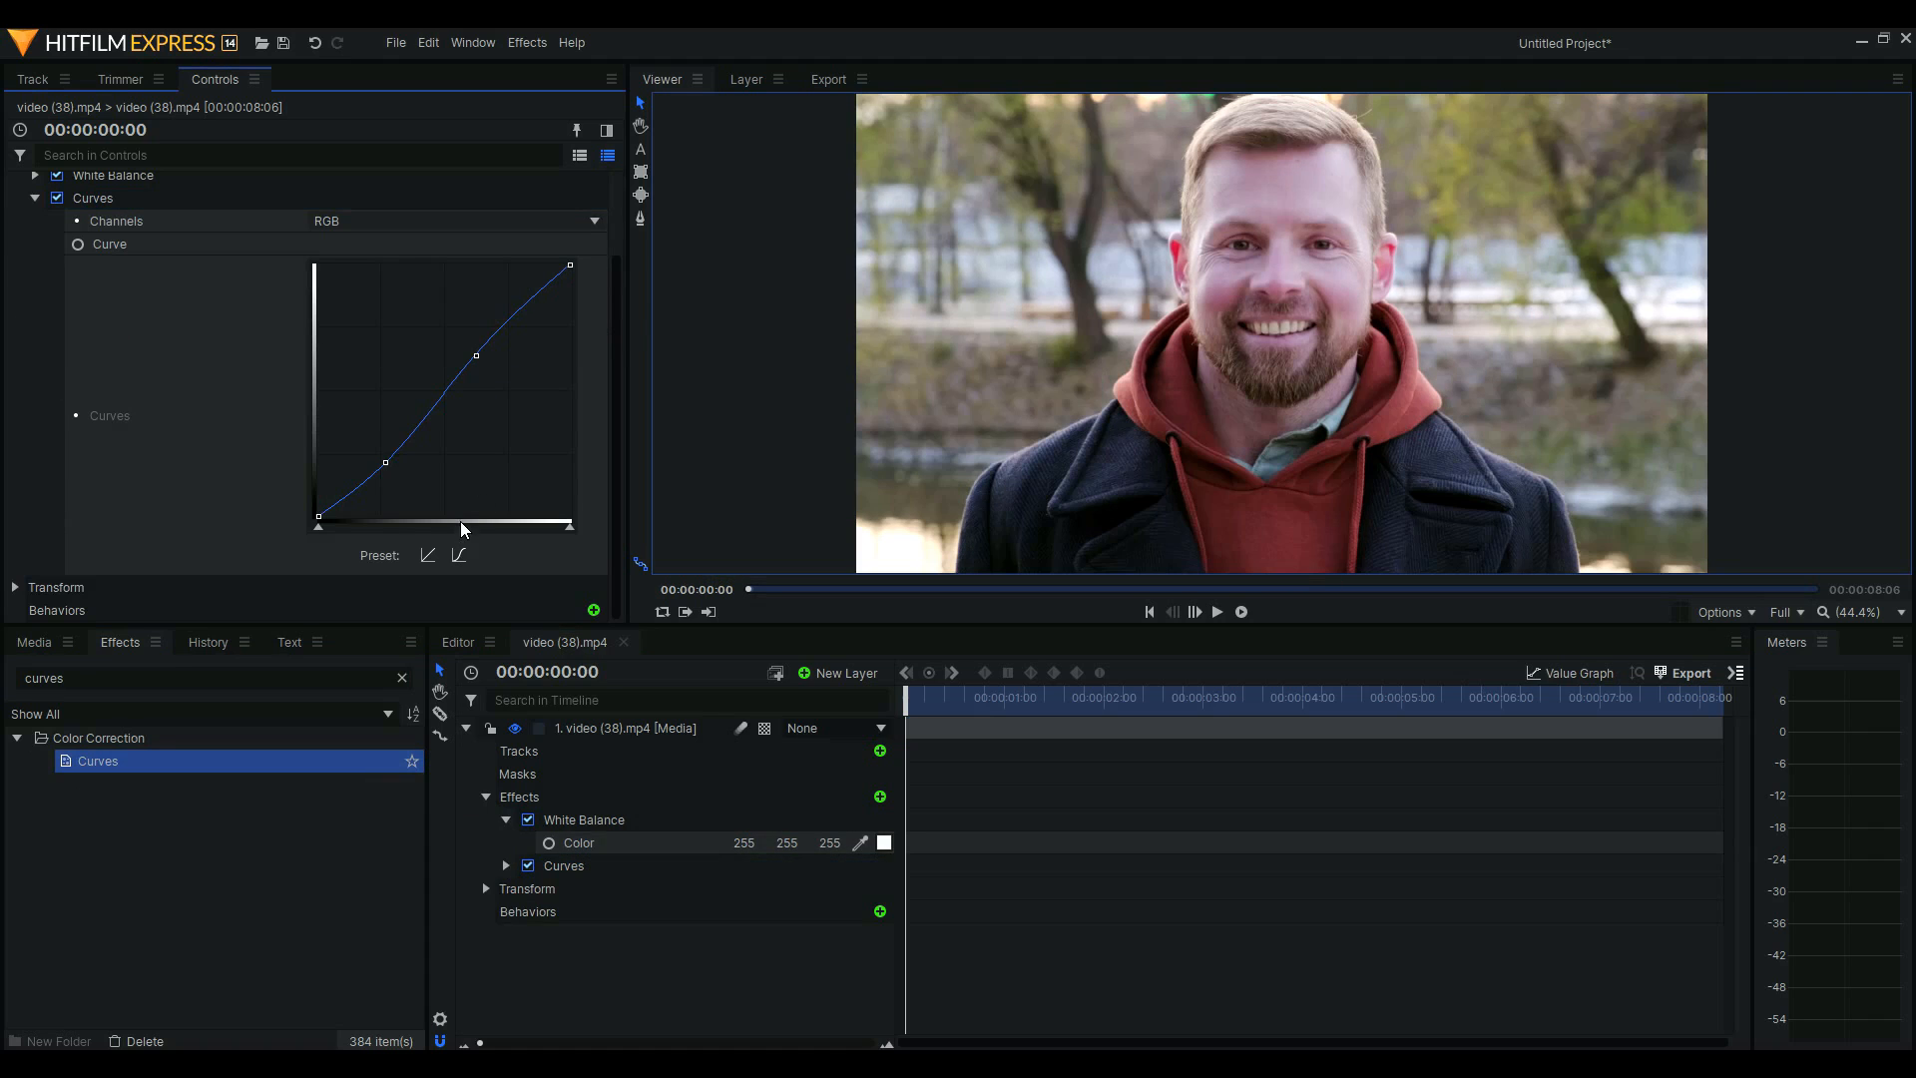
- Add a midpoint to the Red channel curve and place it slightly below the diagonal
click(390, 217)
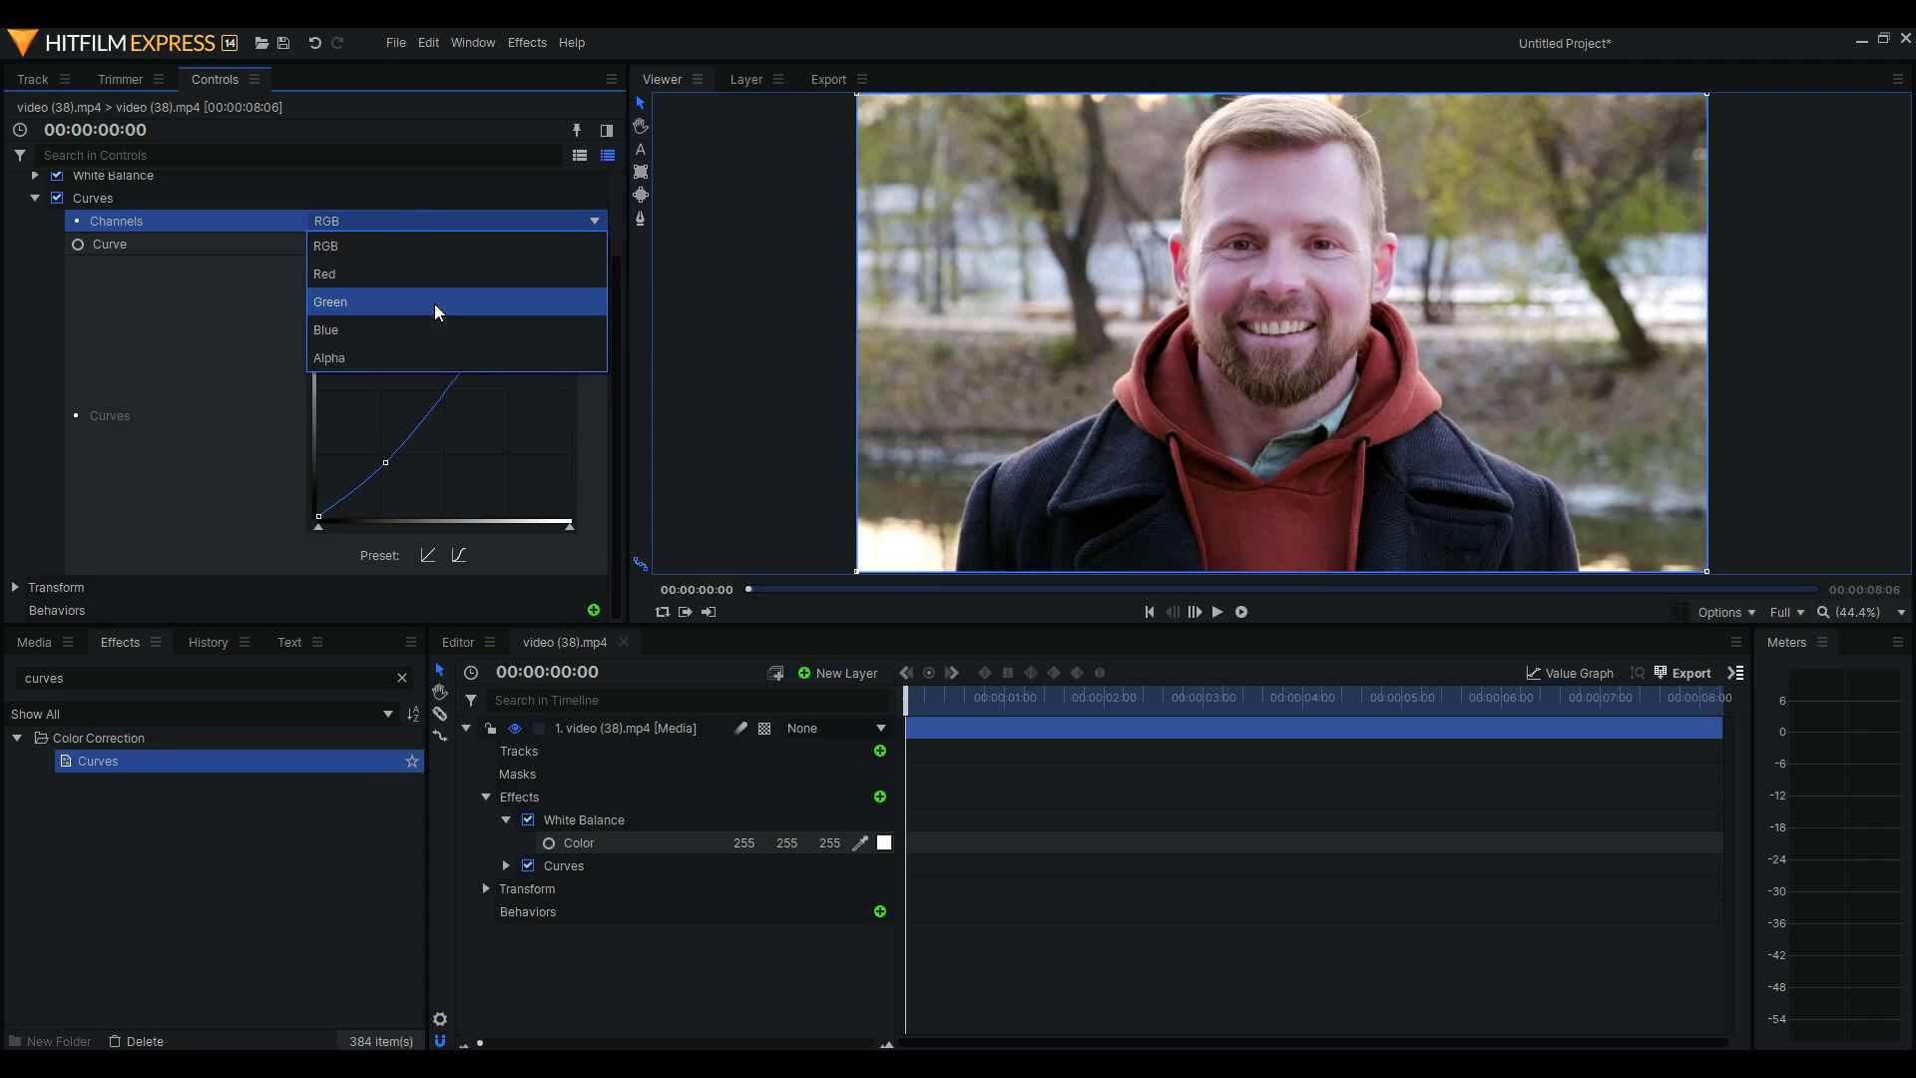
click(374, 274)
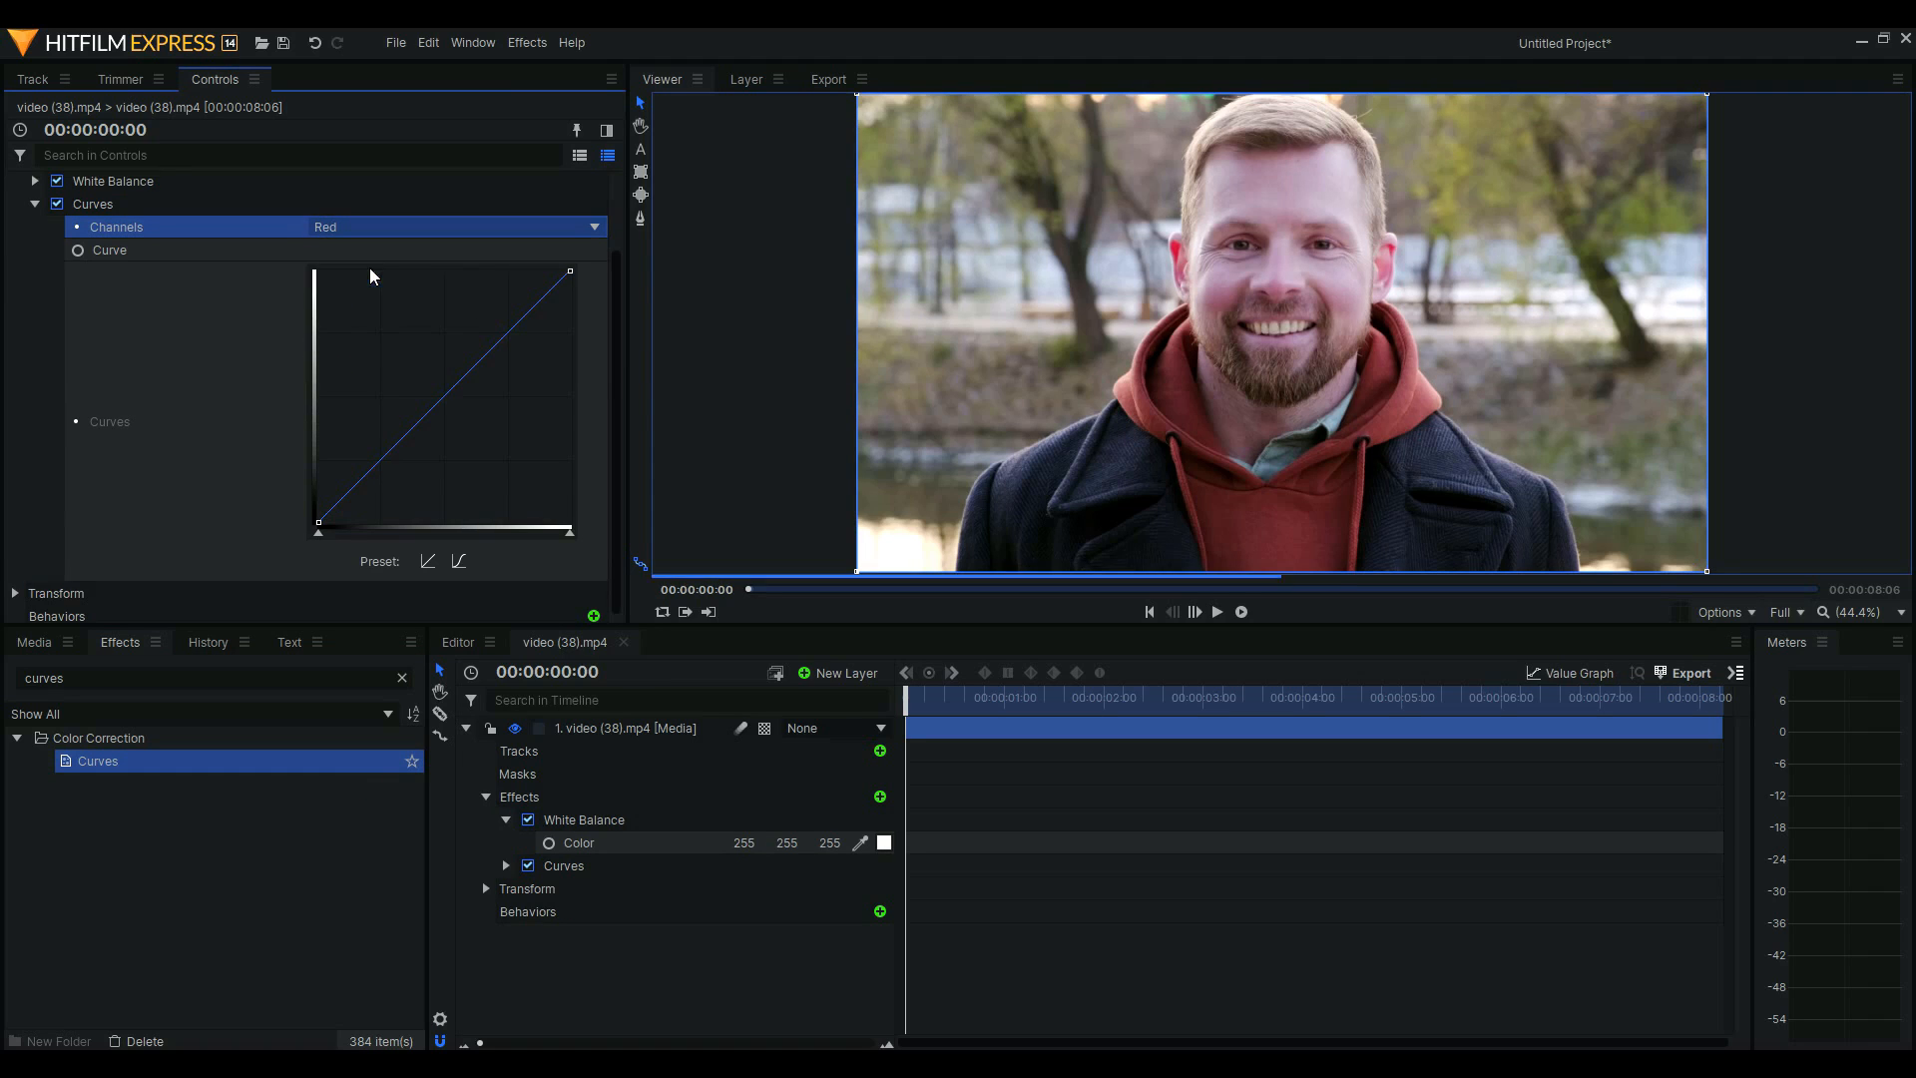
click(455, 394)
drag(454, 395, 453, 393)
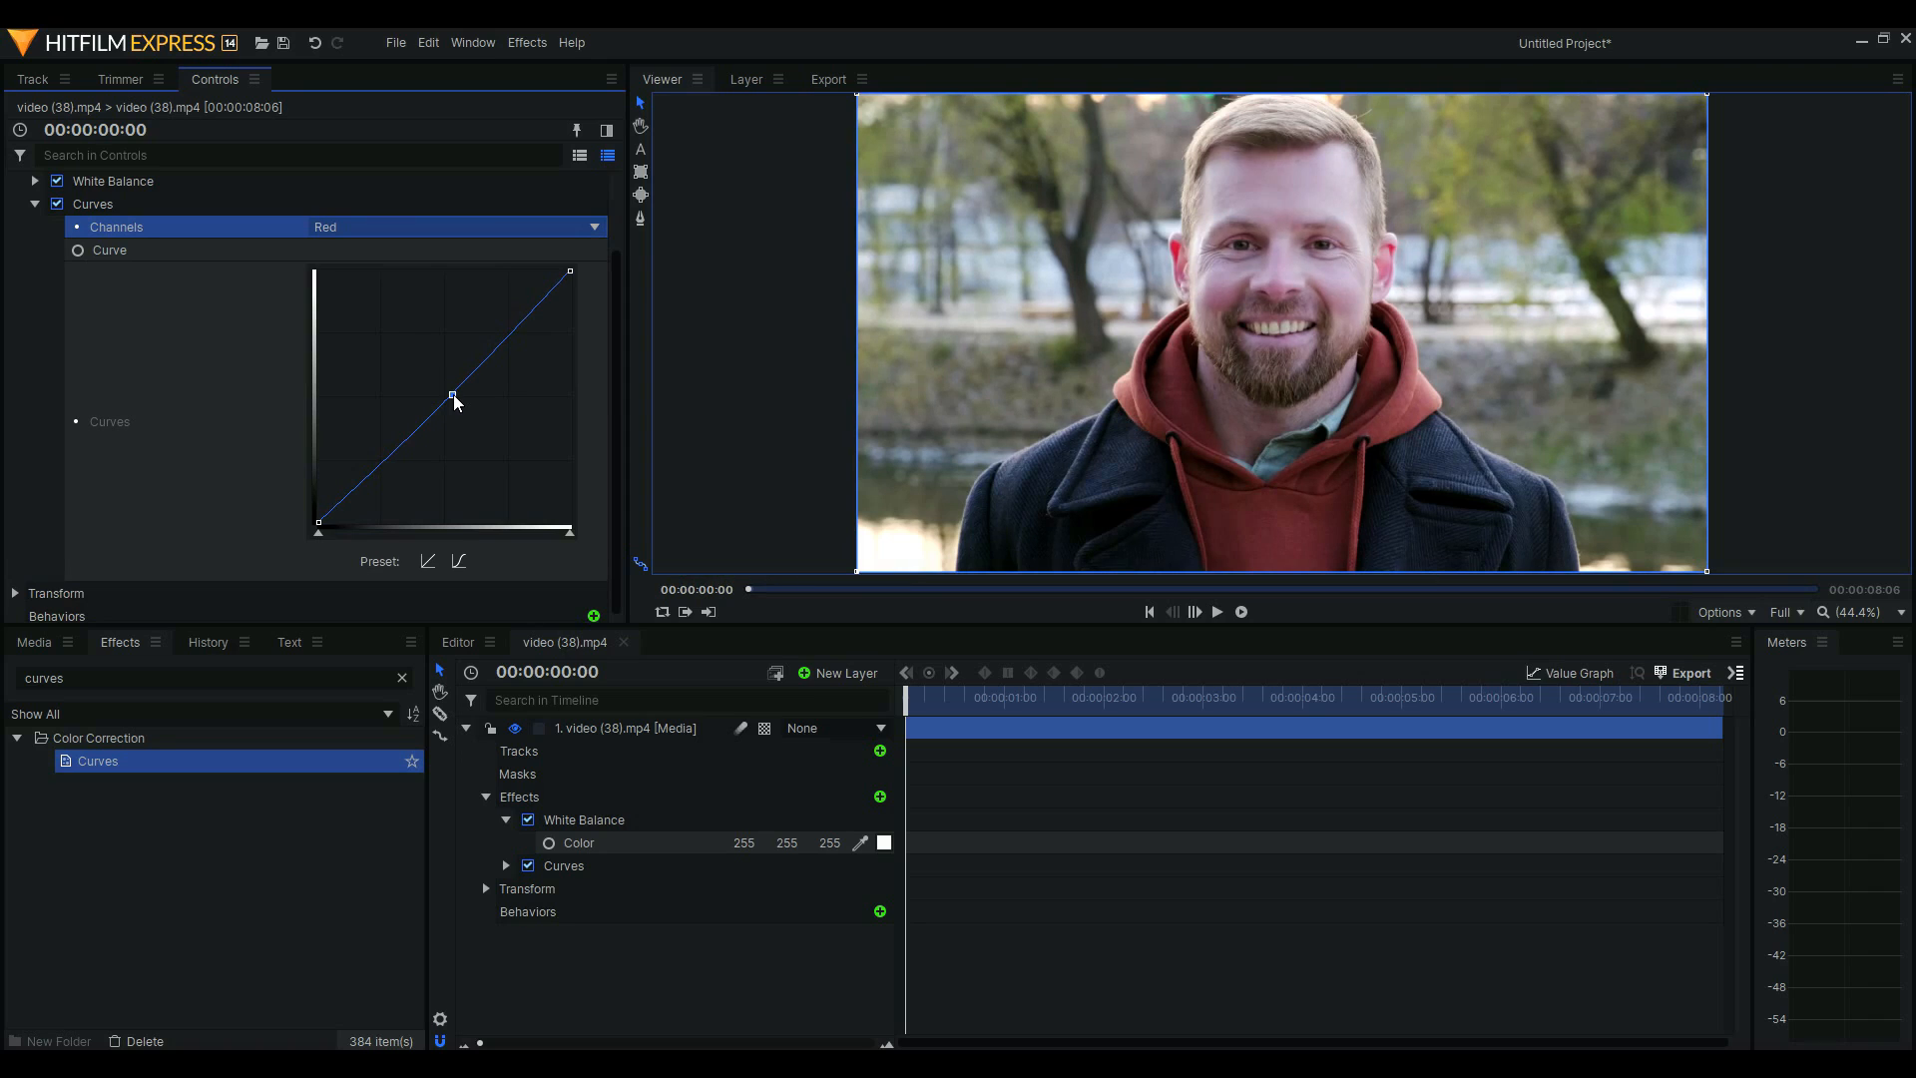
- Try a midpoint on the Green channel curve, and reset that curve to the linear preset
click(396, 226)
click(369, 304)
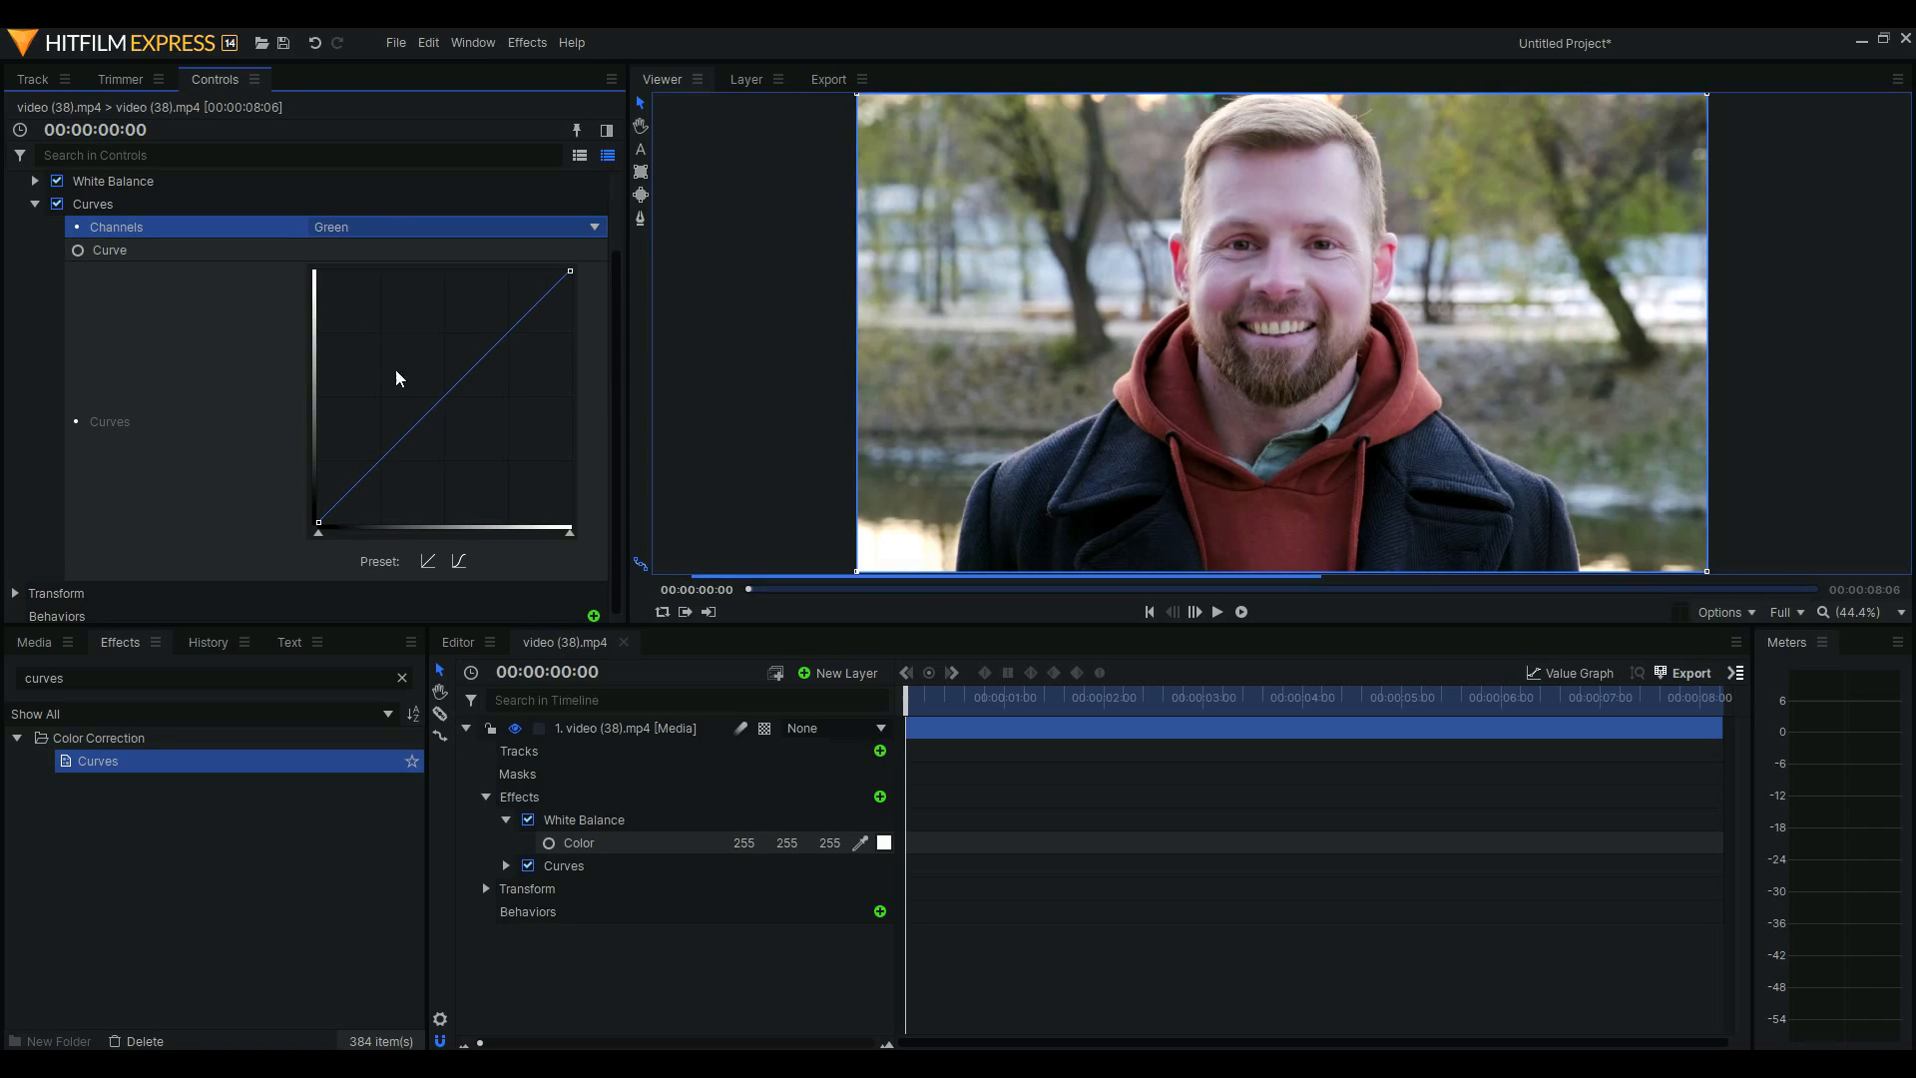
drag(431, 404, 431, 405)
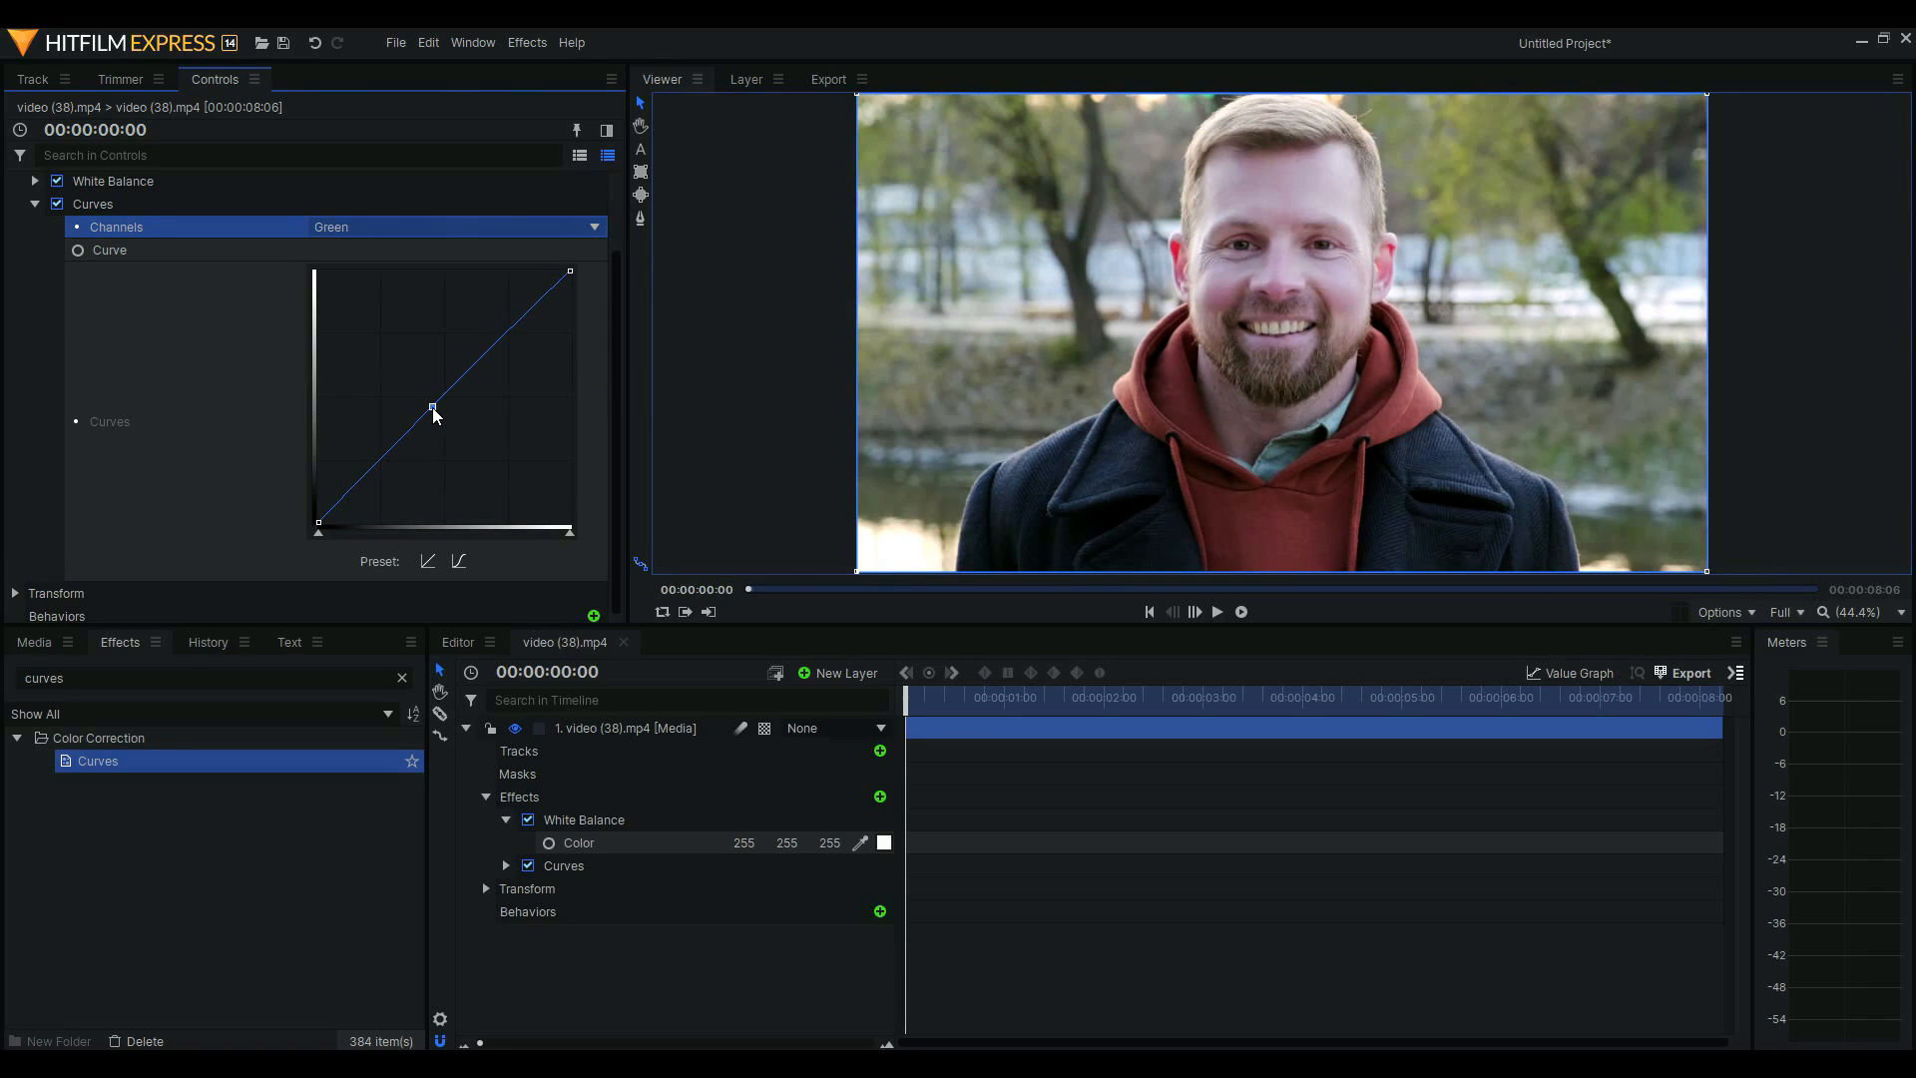
click(427, 564)
- Add a midpoint to the Blue channel curve and lower it slightly below the diagonal to reduce blue
click(399, 228)
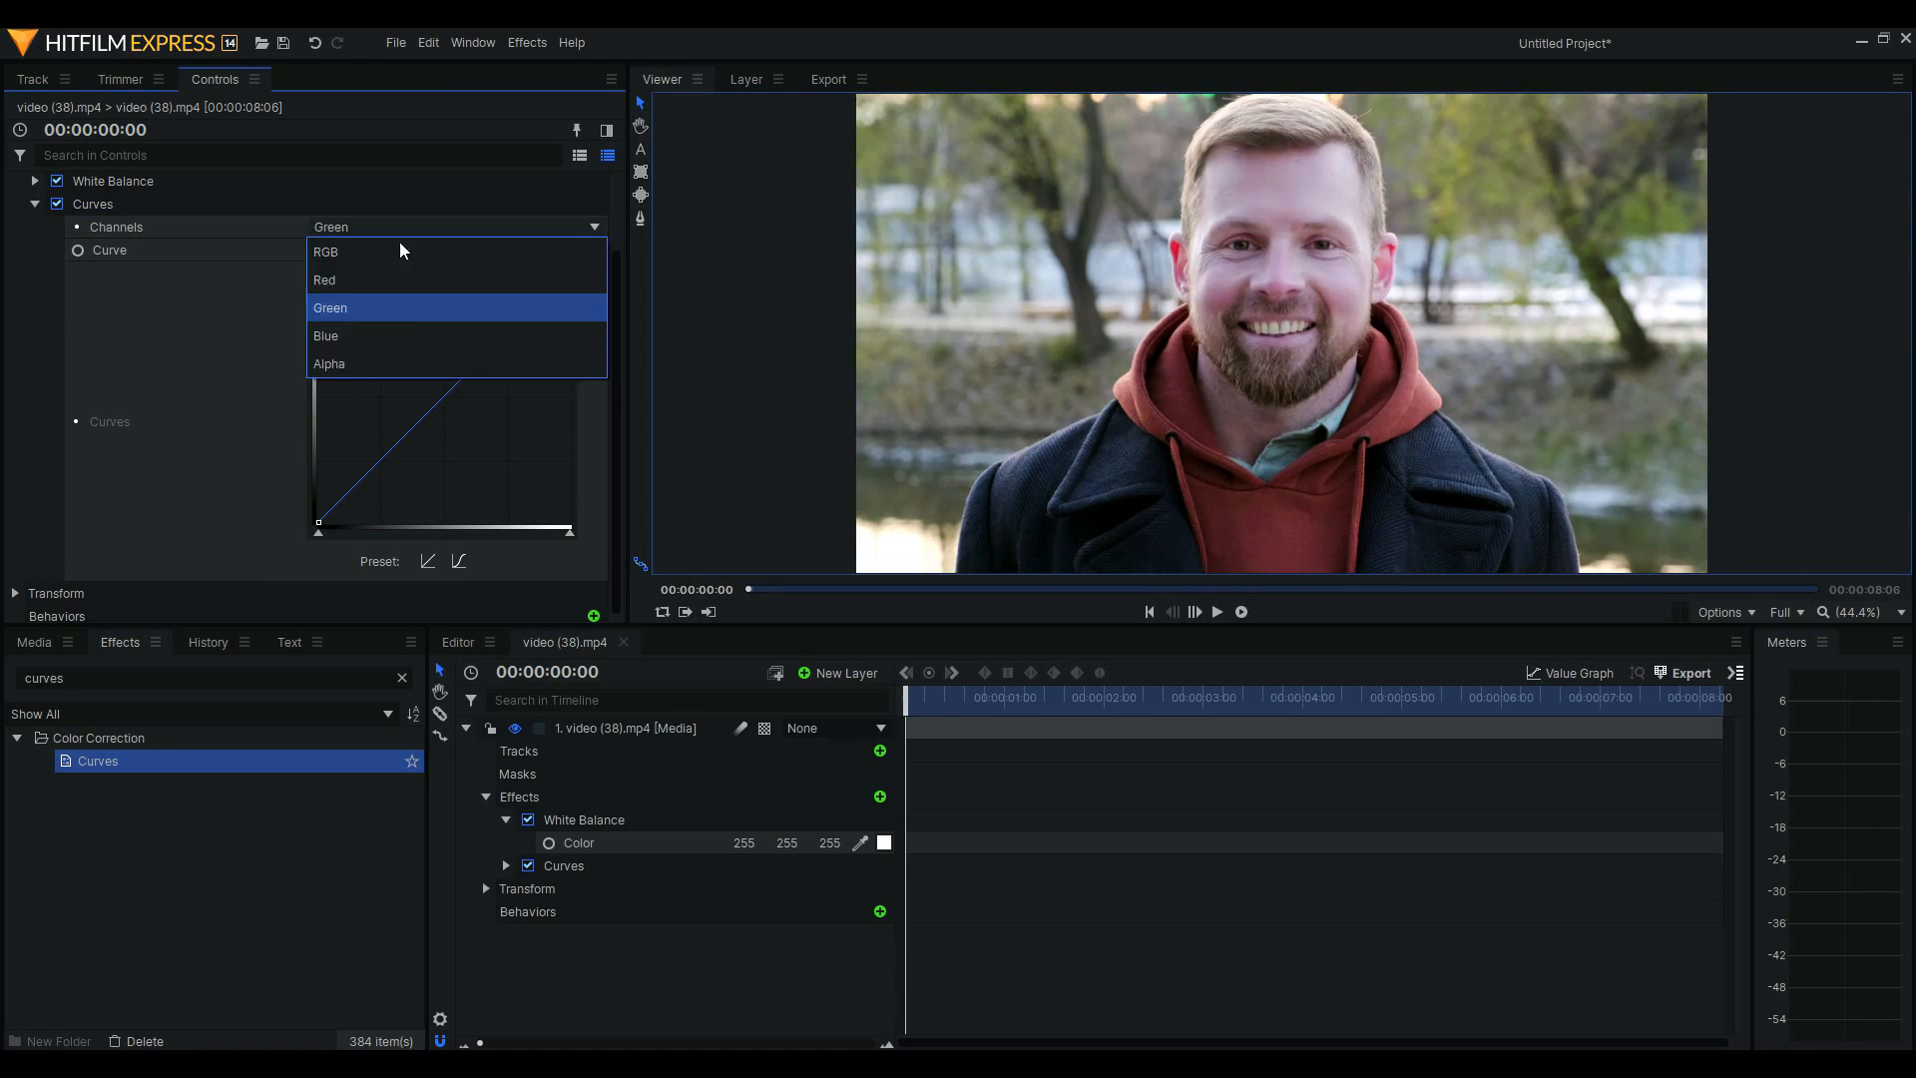
click(379, 341)
click(440, 397)
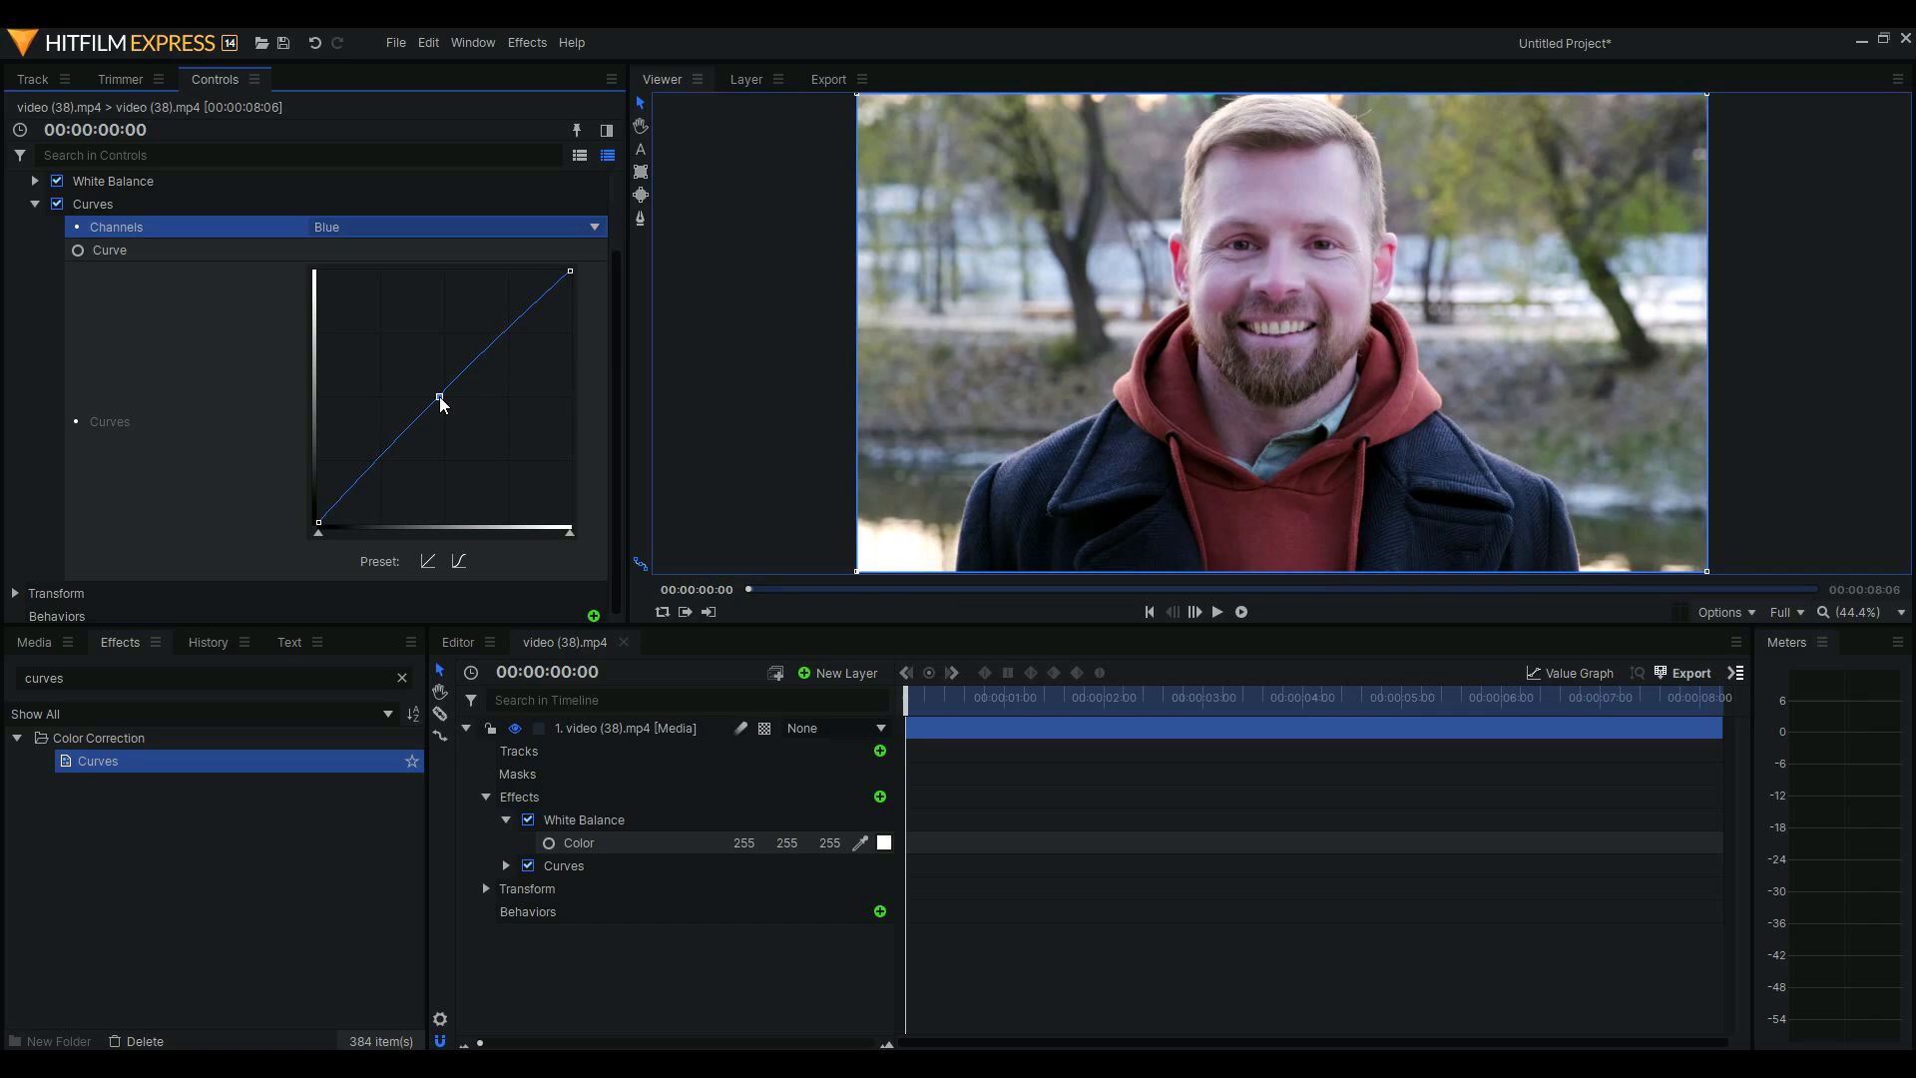
drag(439, 397, 450, 406)
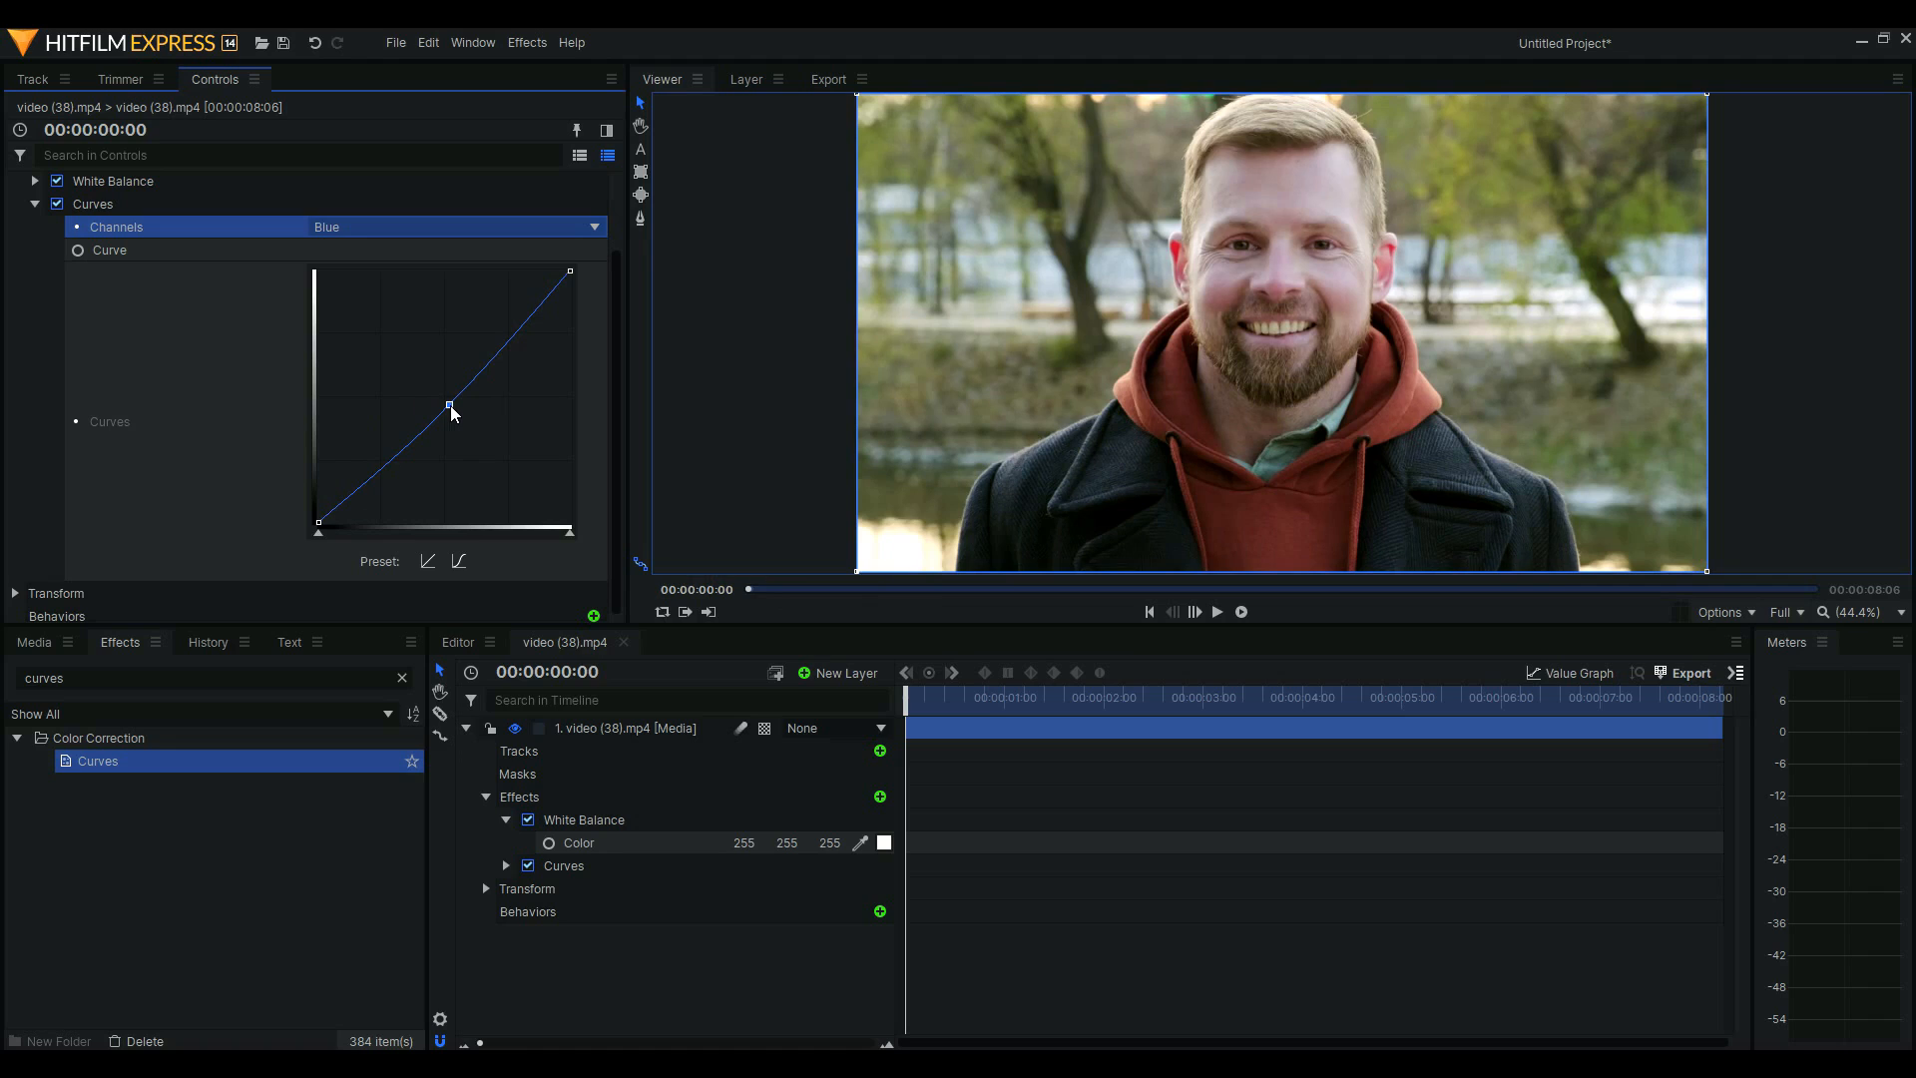
drag(453, 405, 453, 402)
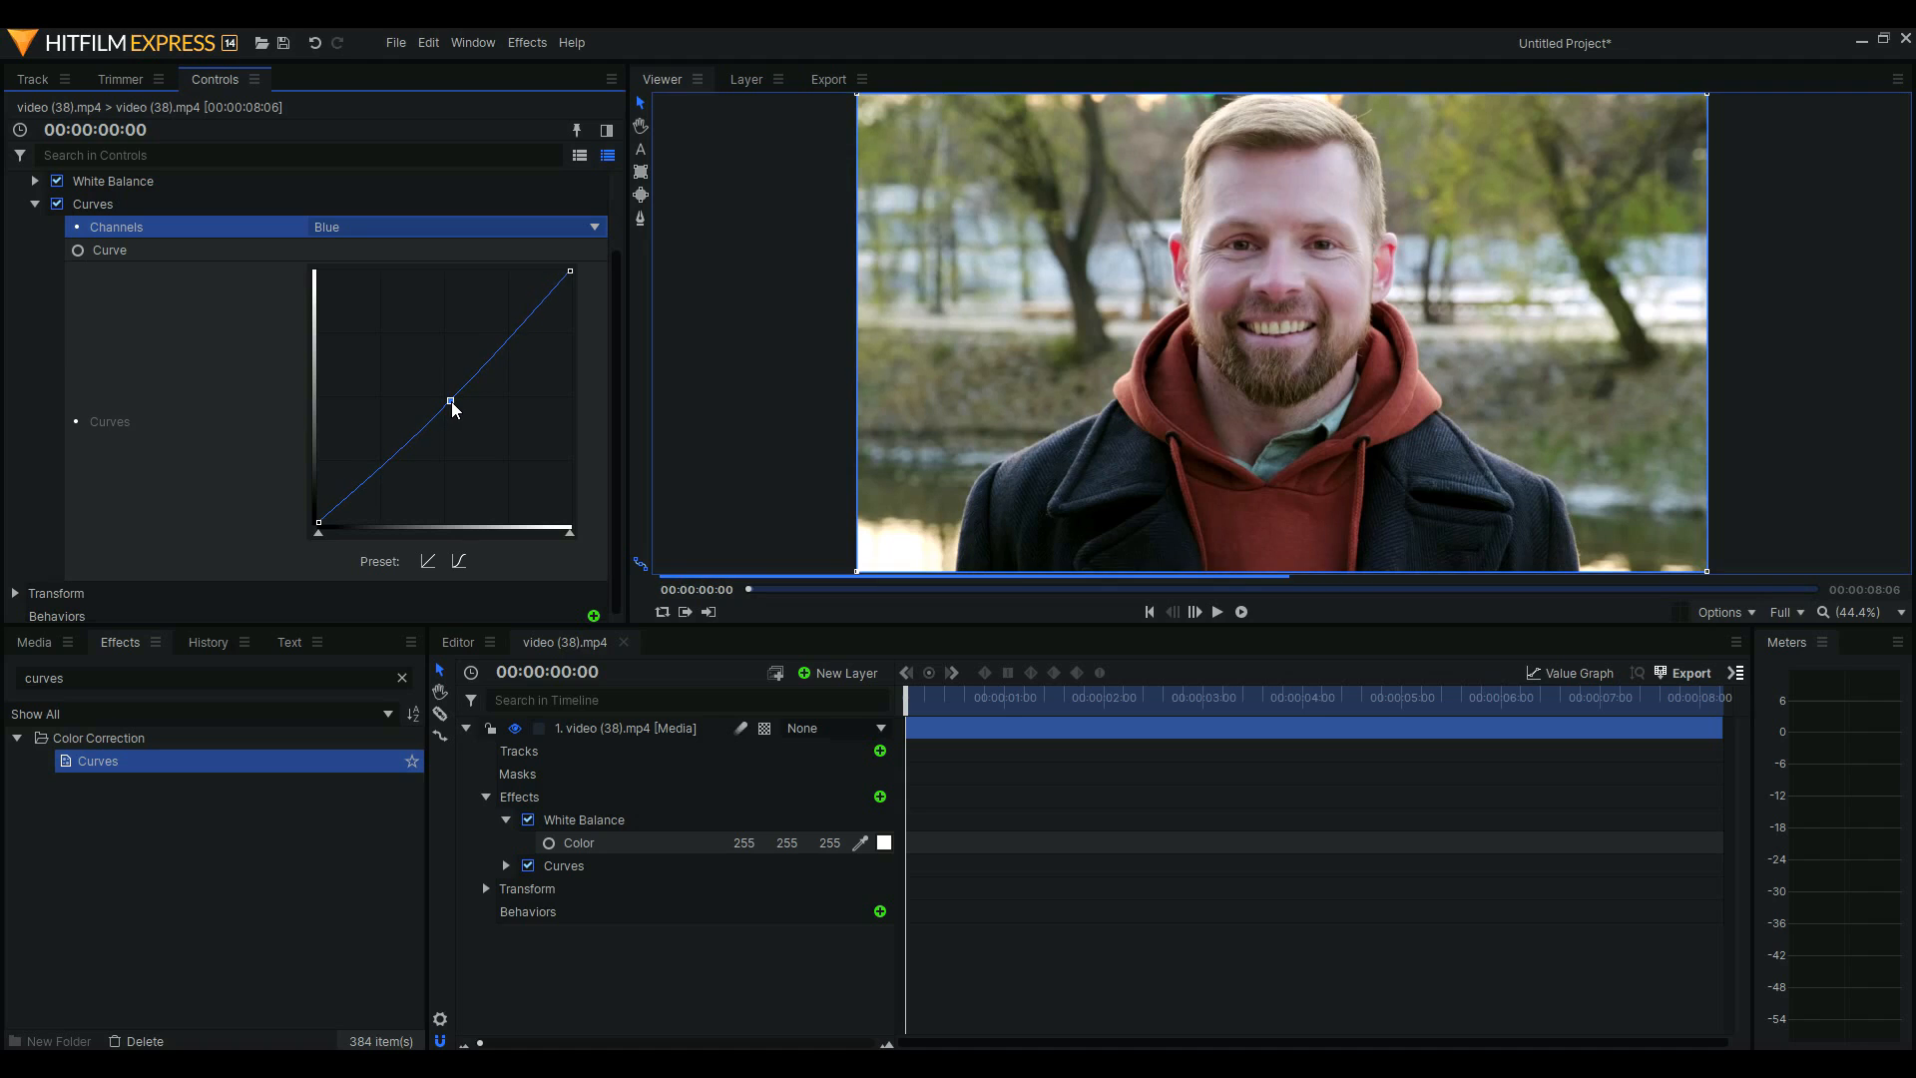
- Add the Hue Colorize effect to the video layer and set Hue Strength to 50%, Saturation to -2 and Lightness to -6
click(30, 204)
click(5, 666)
key(BackSpace)
text(hue)
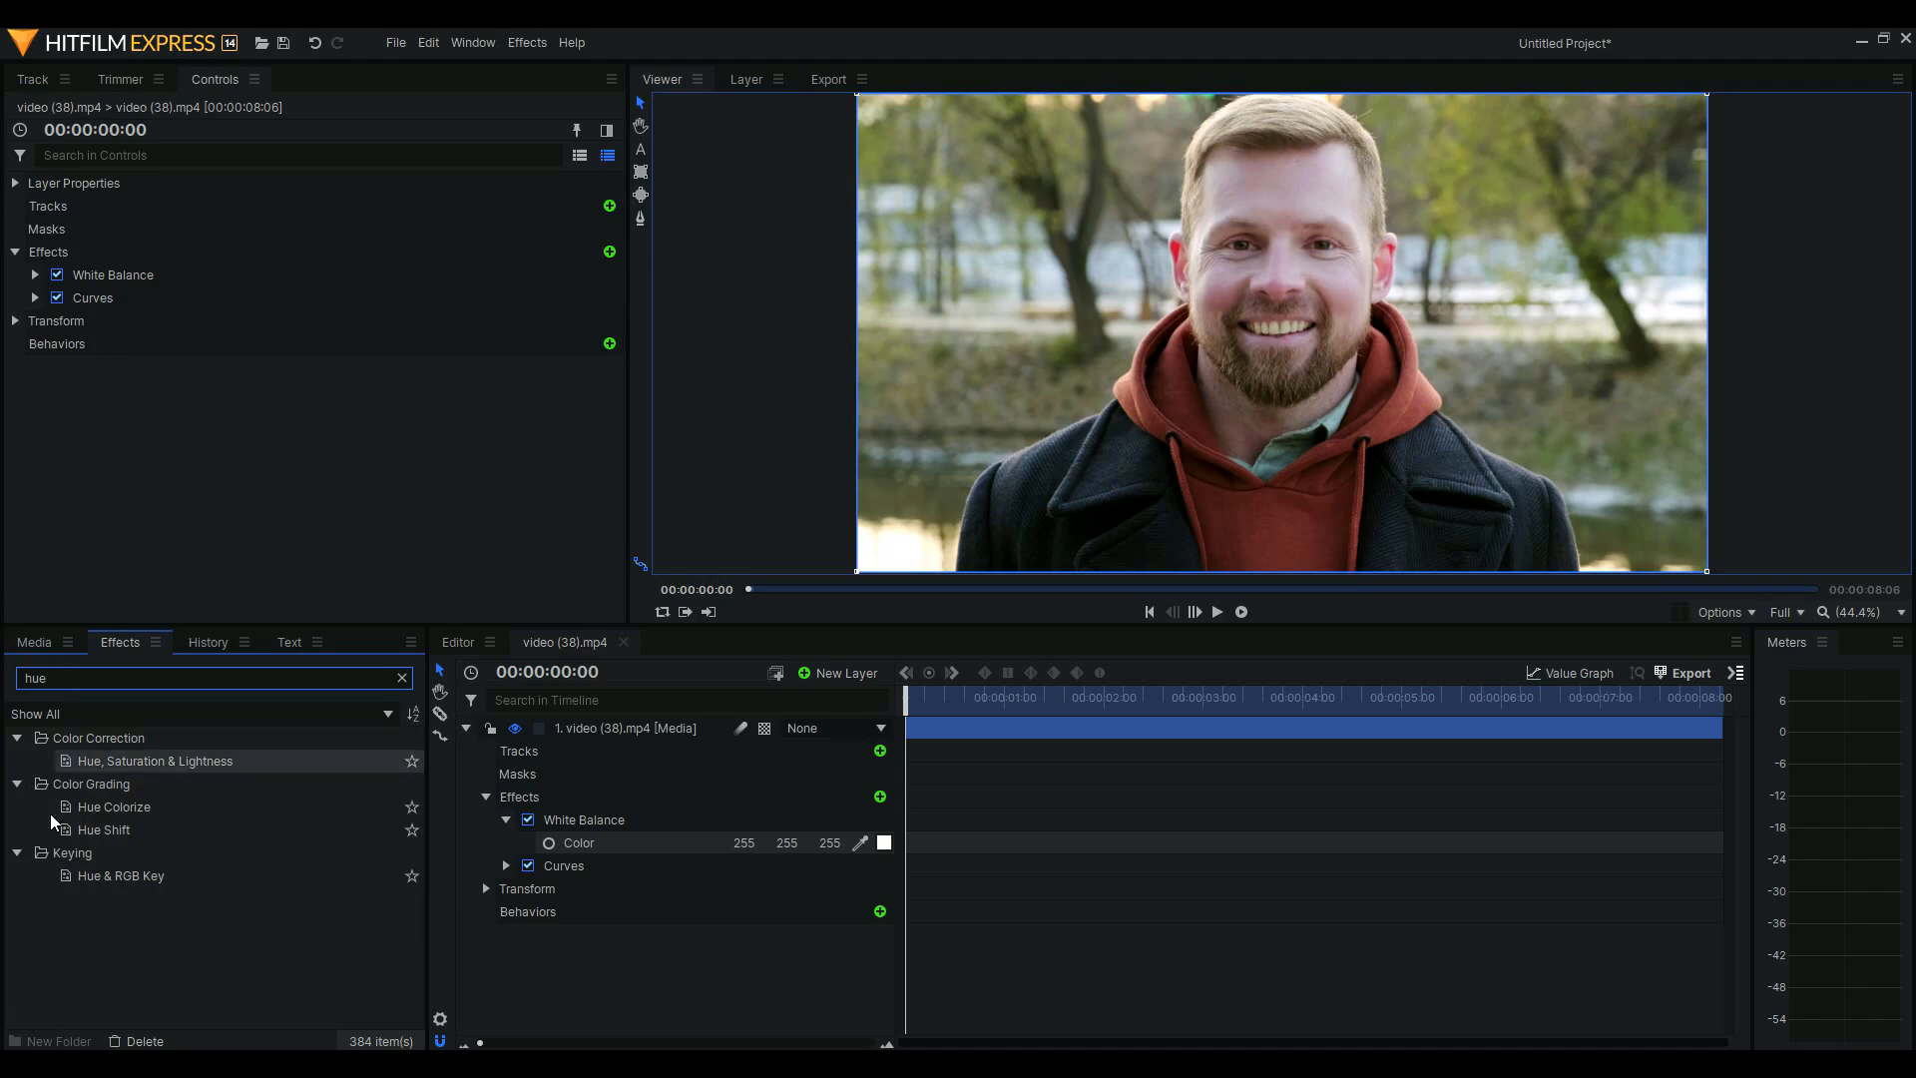
drag(113, 811, 679, 876)
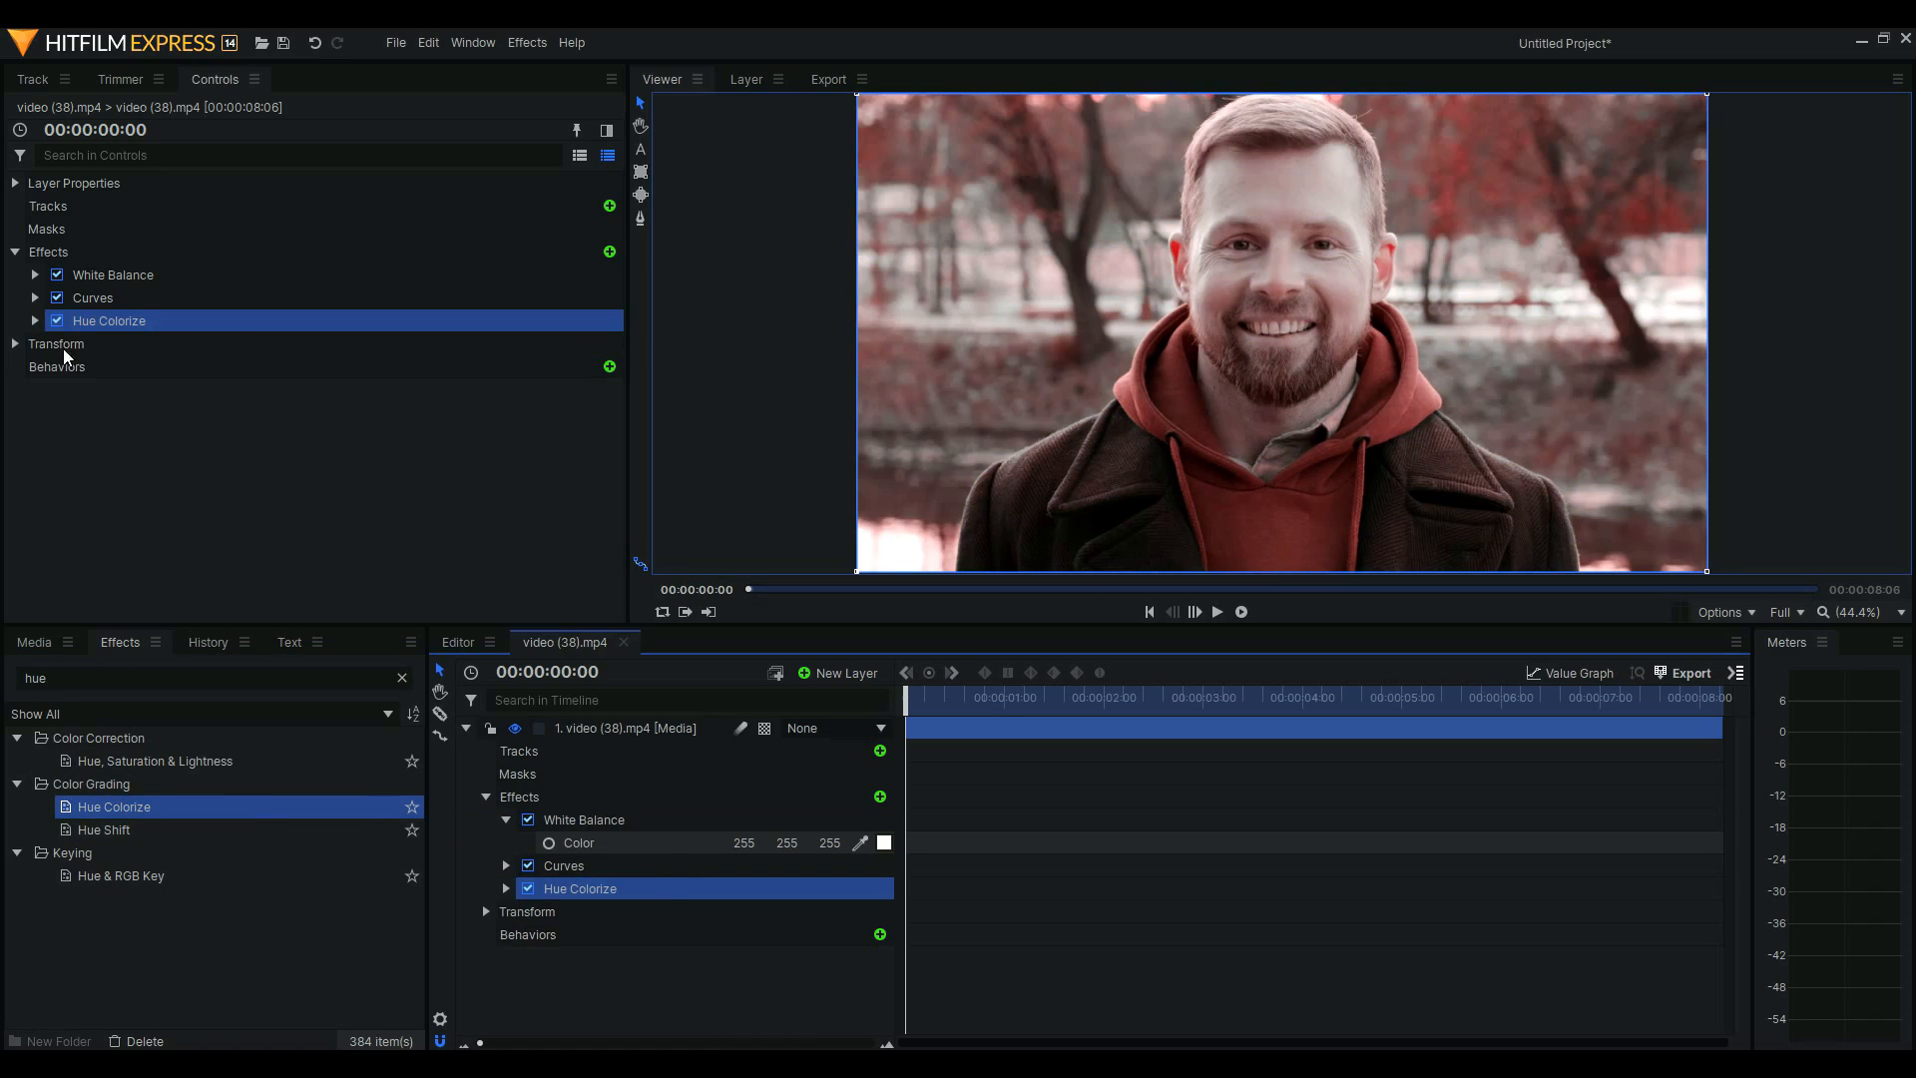
drag(535, 412, 352, 429)
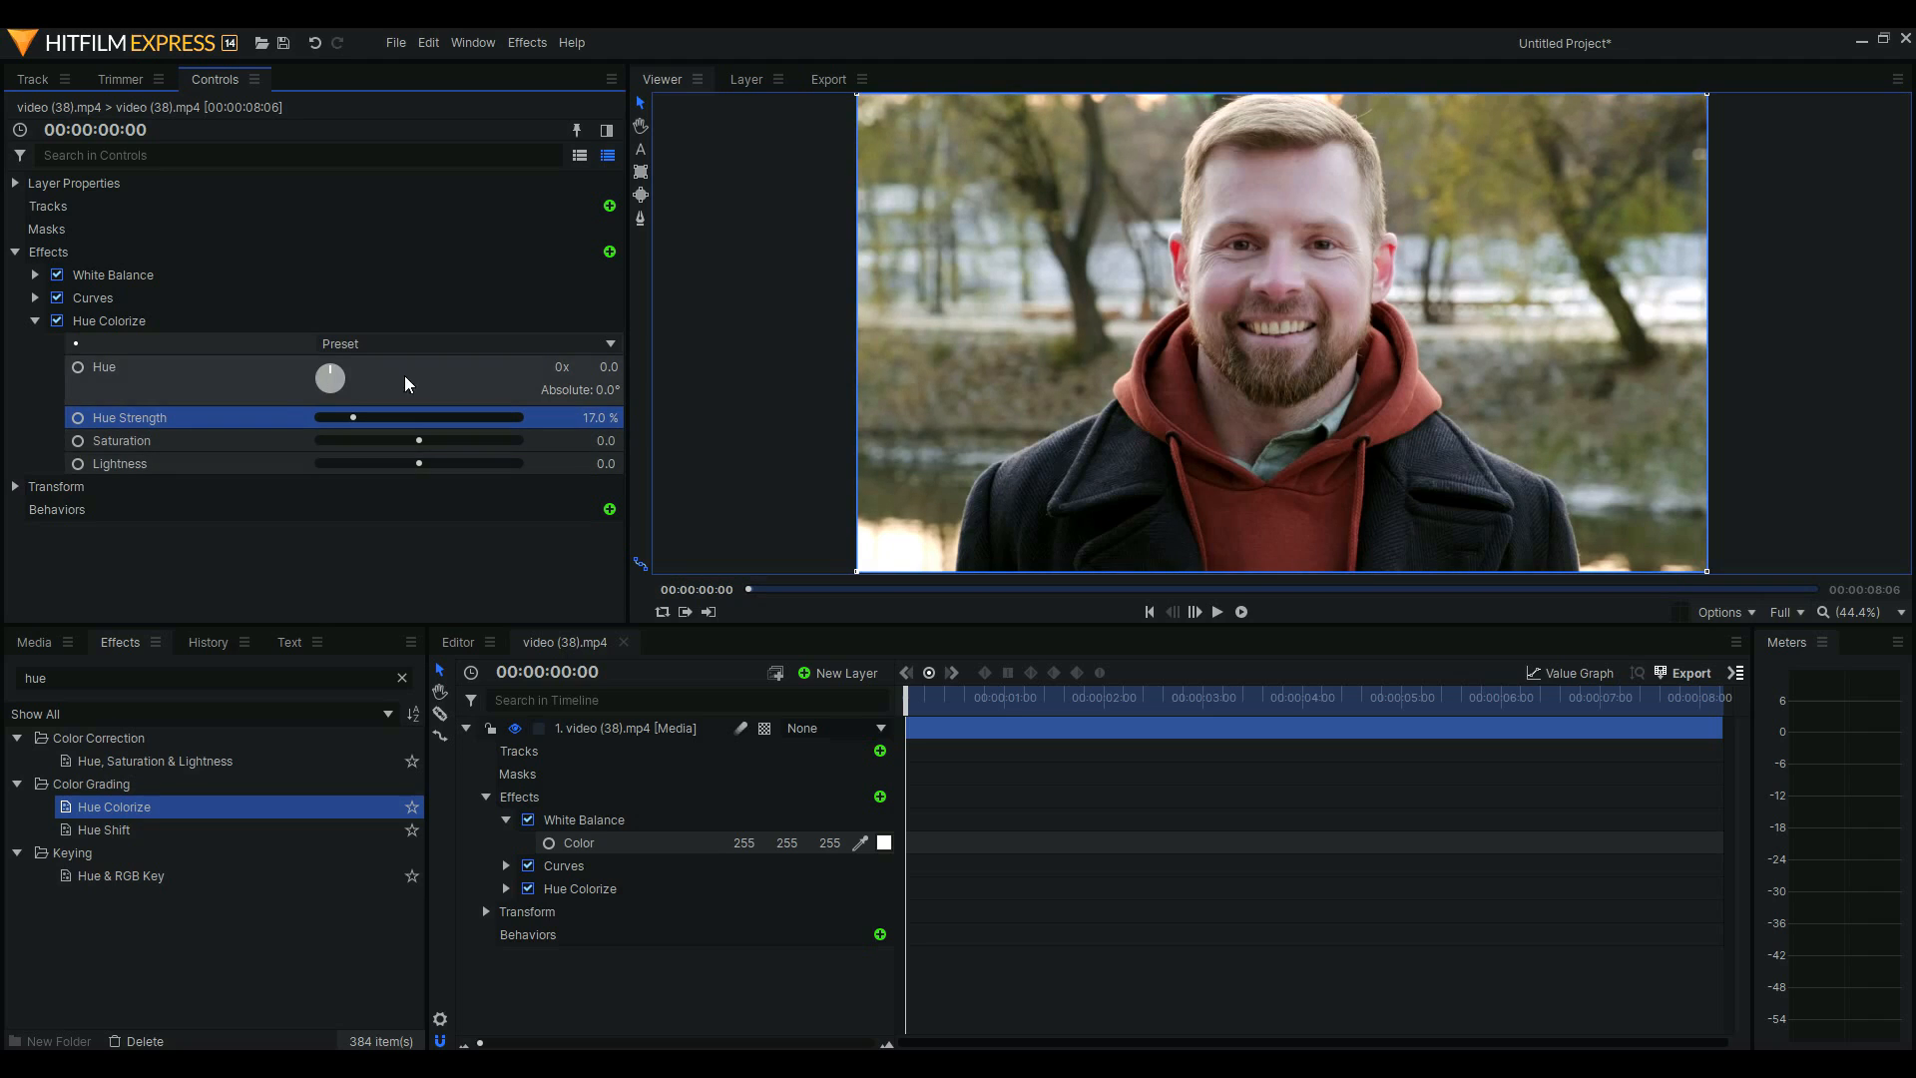
mouse_move(418, 438)
mouse_down()
mouse_move(447, 439)
mouse_move(381, 465)
mouse_move(361, 417)
mouse_move(474, 447)
mouse_move(405, 417)
mouse_move(416, 463)
mouse_move(430, 440)
mouse_move(390, 443)
mouse_move(419, 415)
mouse_move(416, 440)
mouse_up()
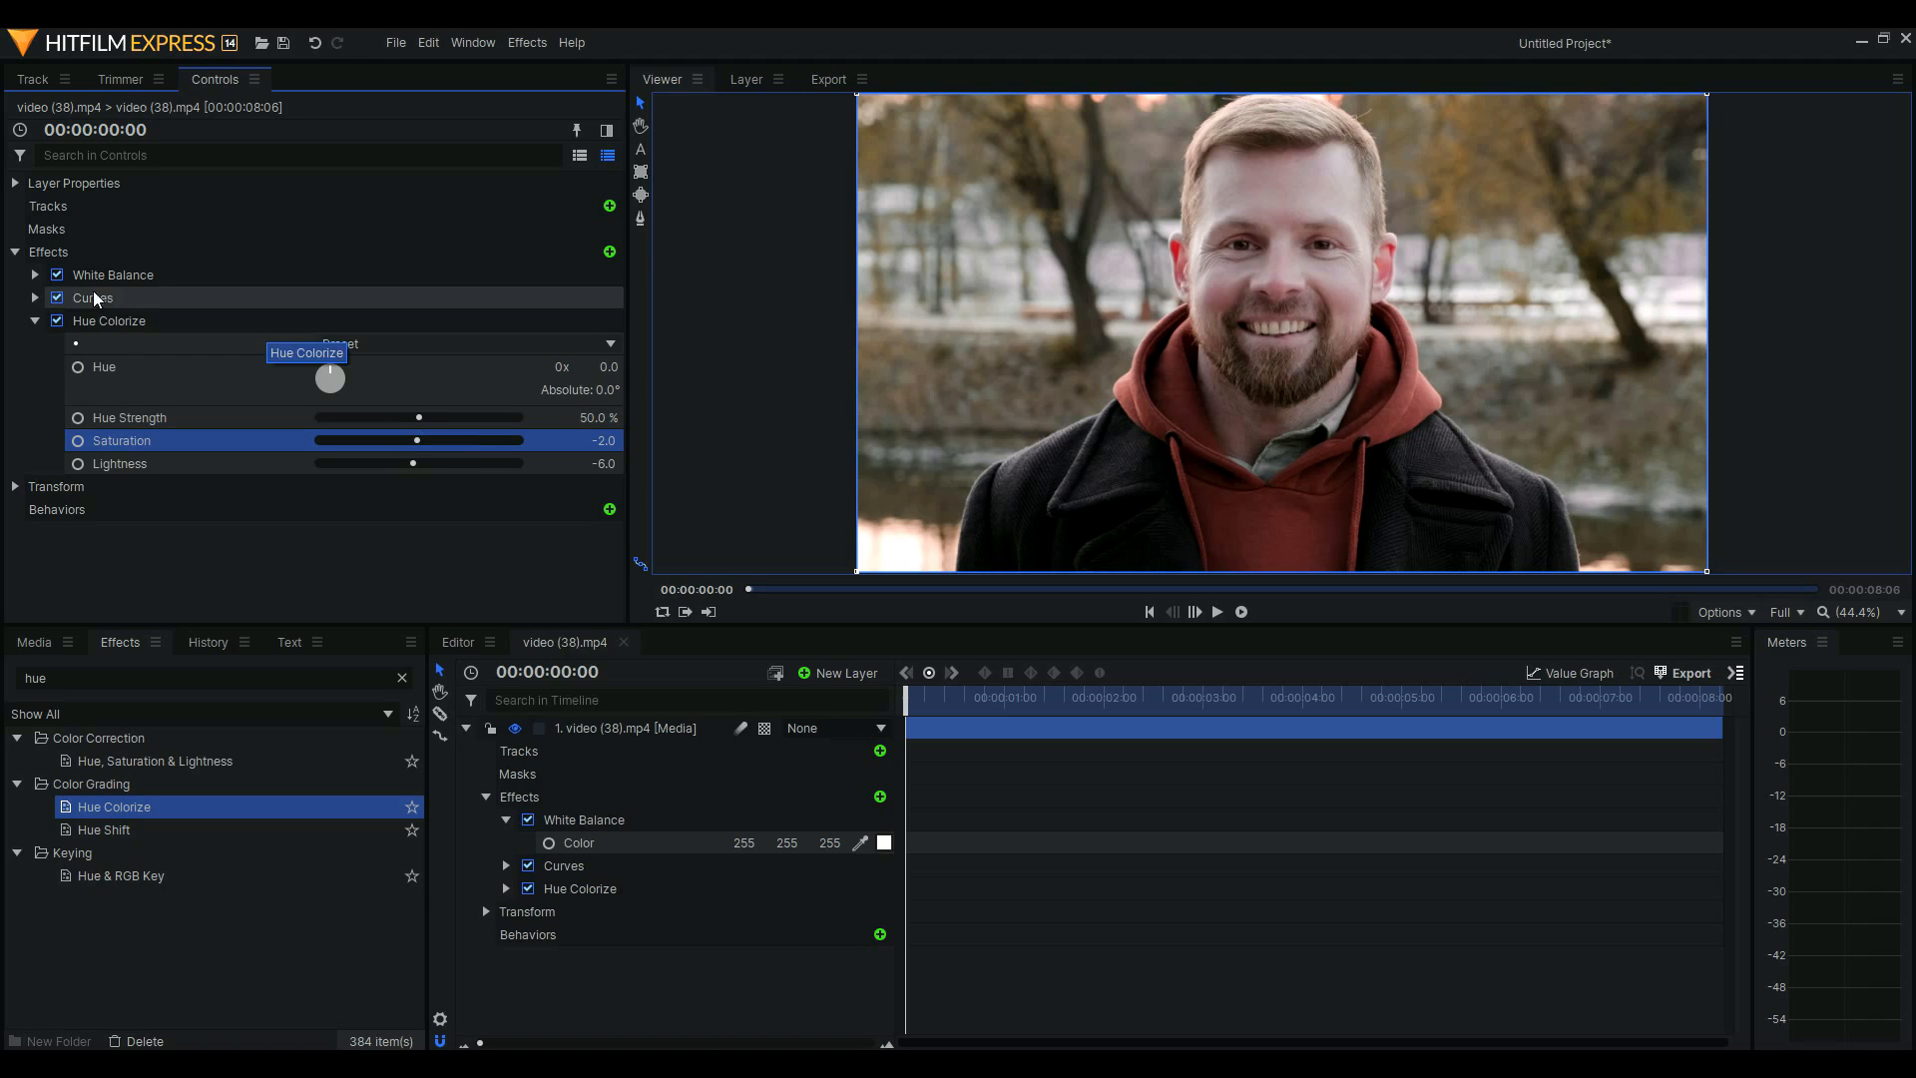
- Lower the midpoint of the Blue channel curve a little further in the Curves effect
click(35, 299)
click(358, 322)
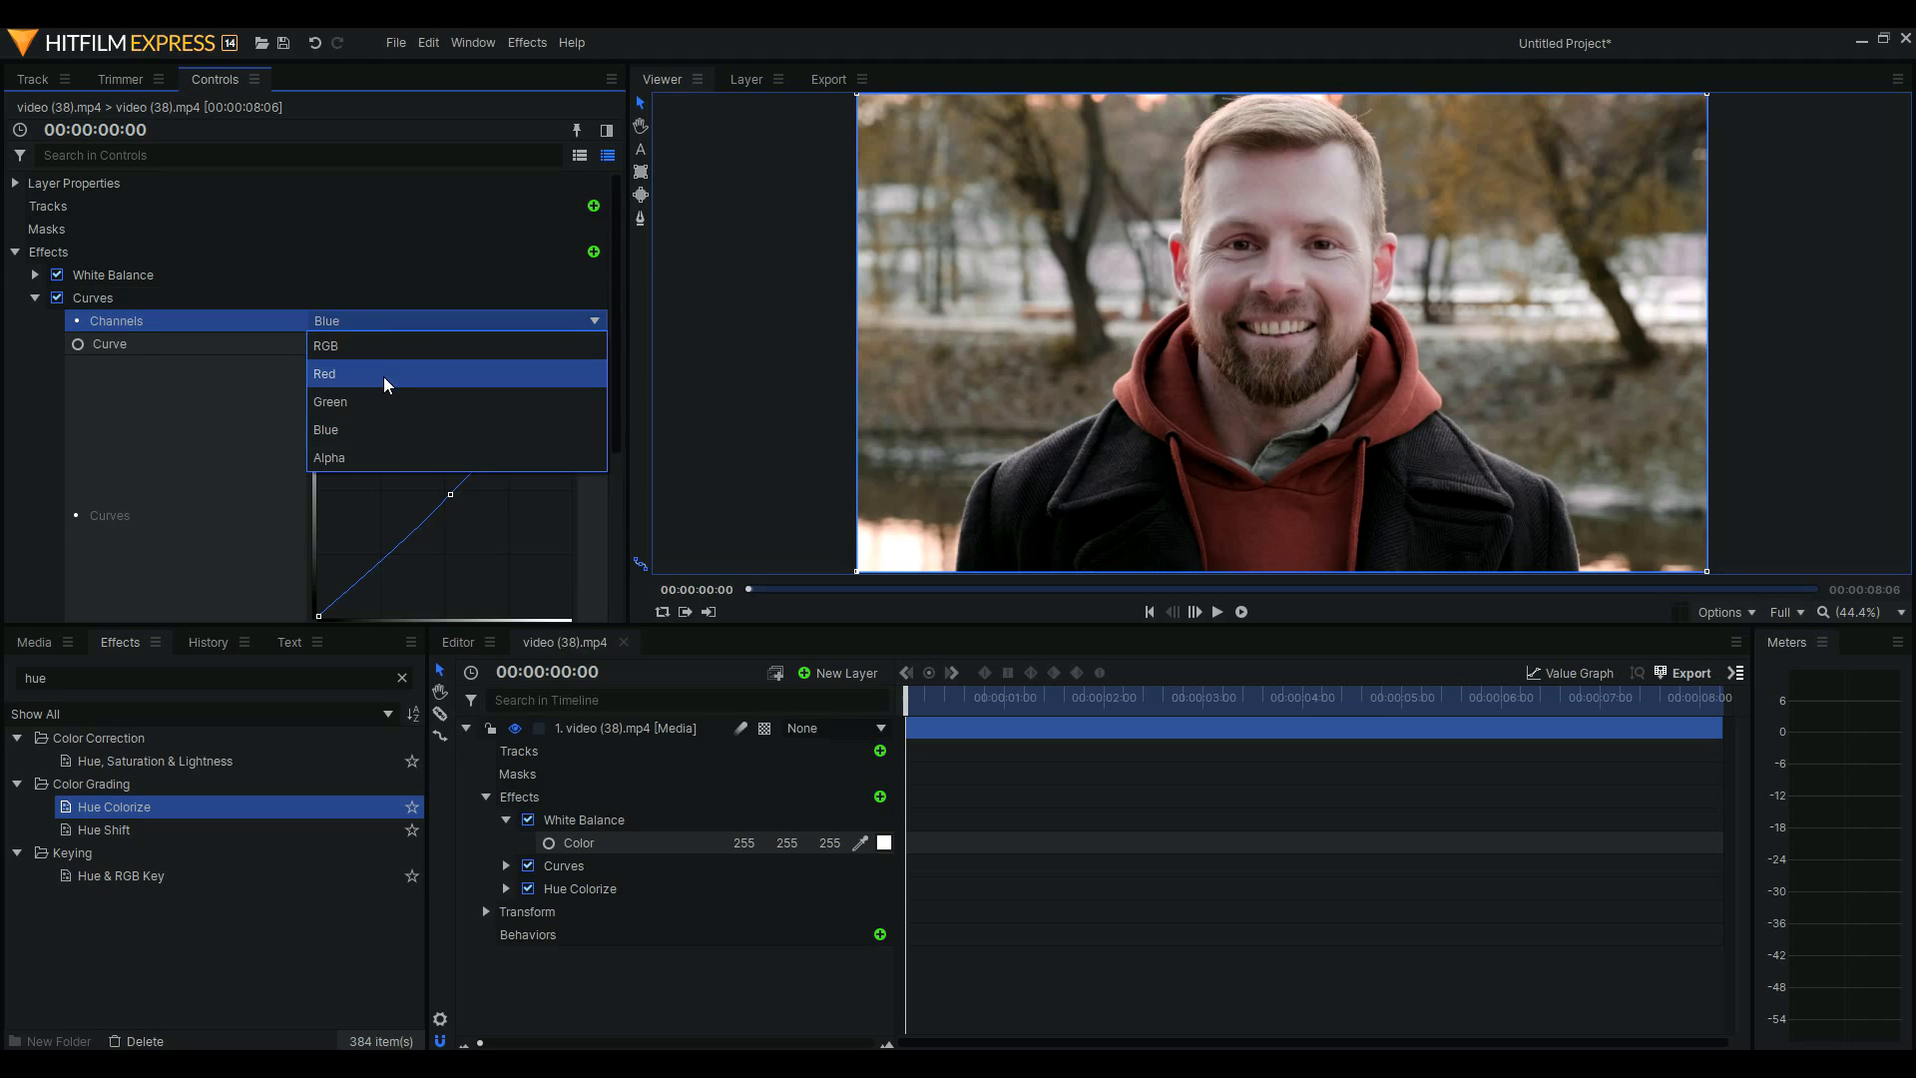
click(438, 500)
drag(457, 495, 459, 501)
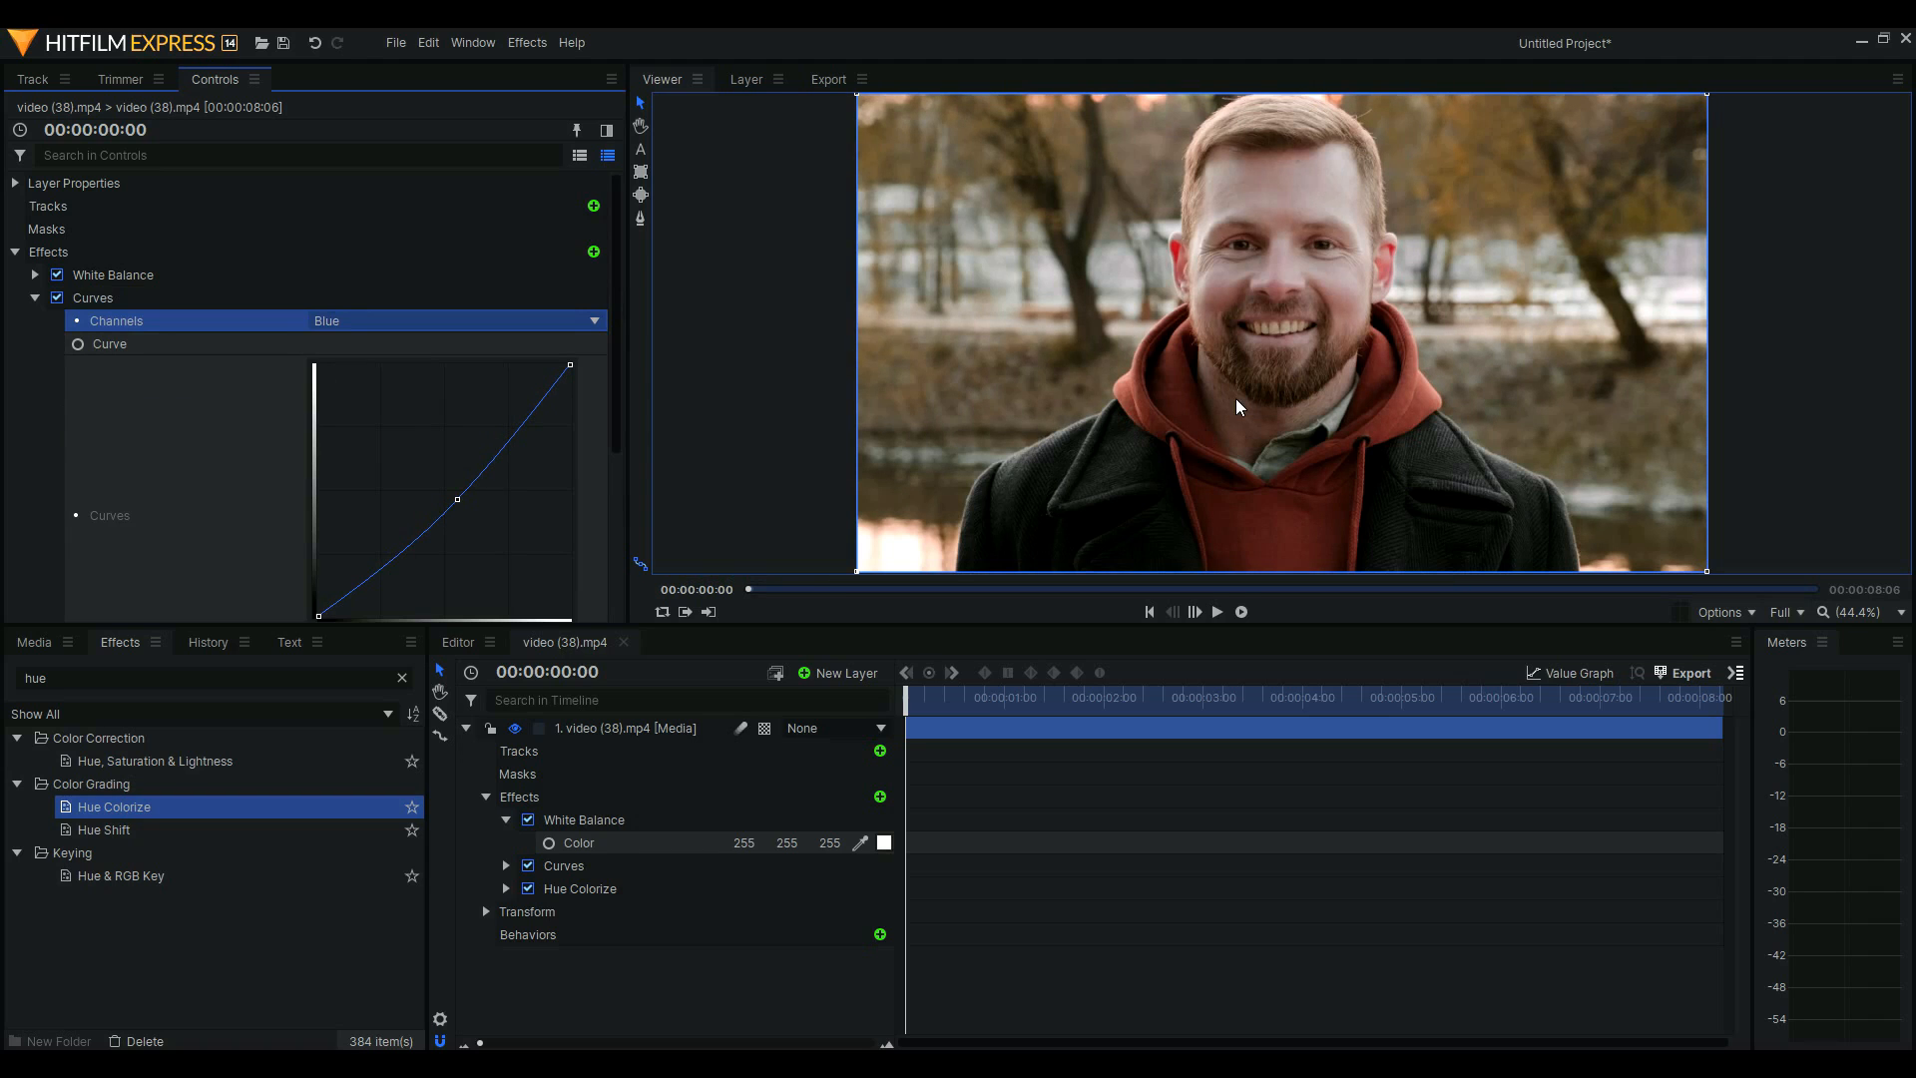
scroll(1235, 398, down, 2)
scroll(1206, 416, up, 4)
scroll(1165, 455, down, 3)
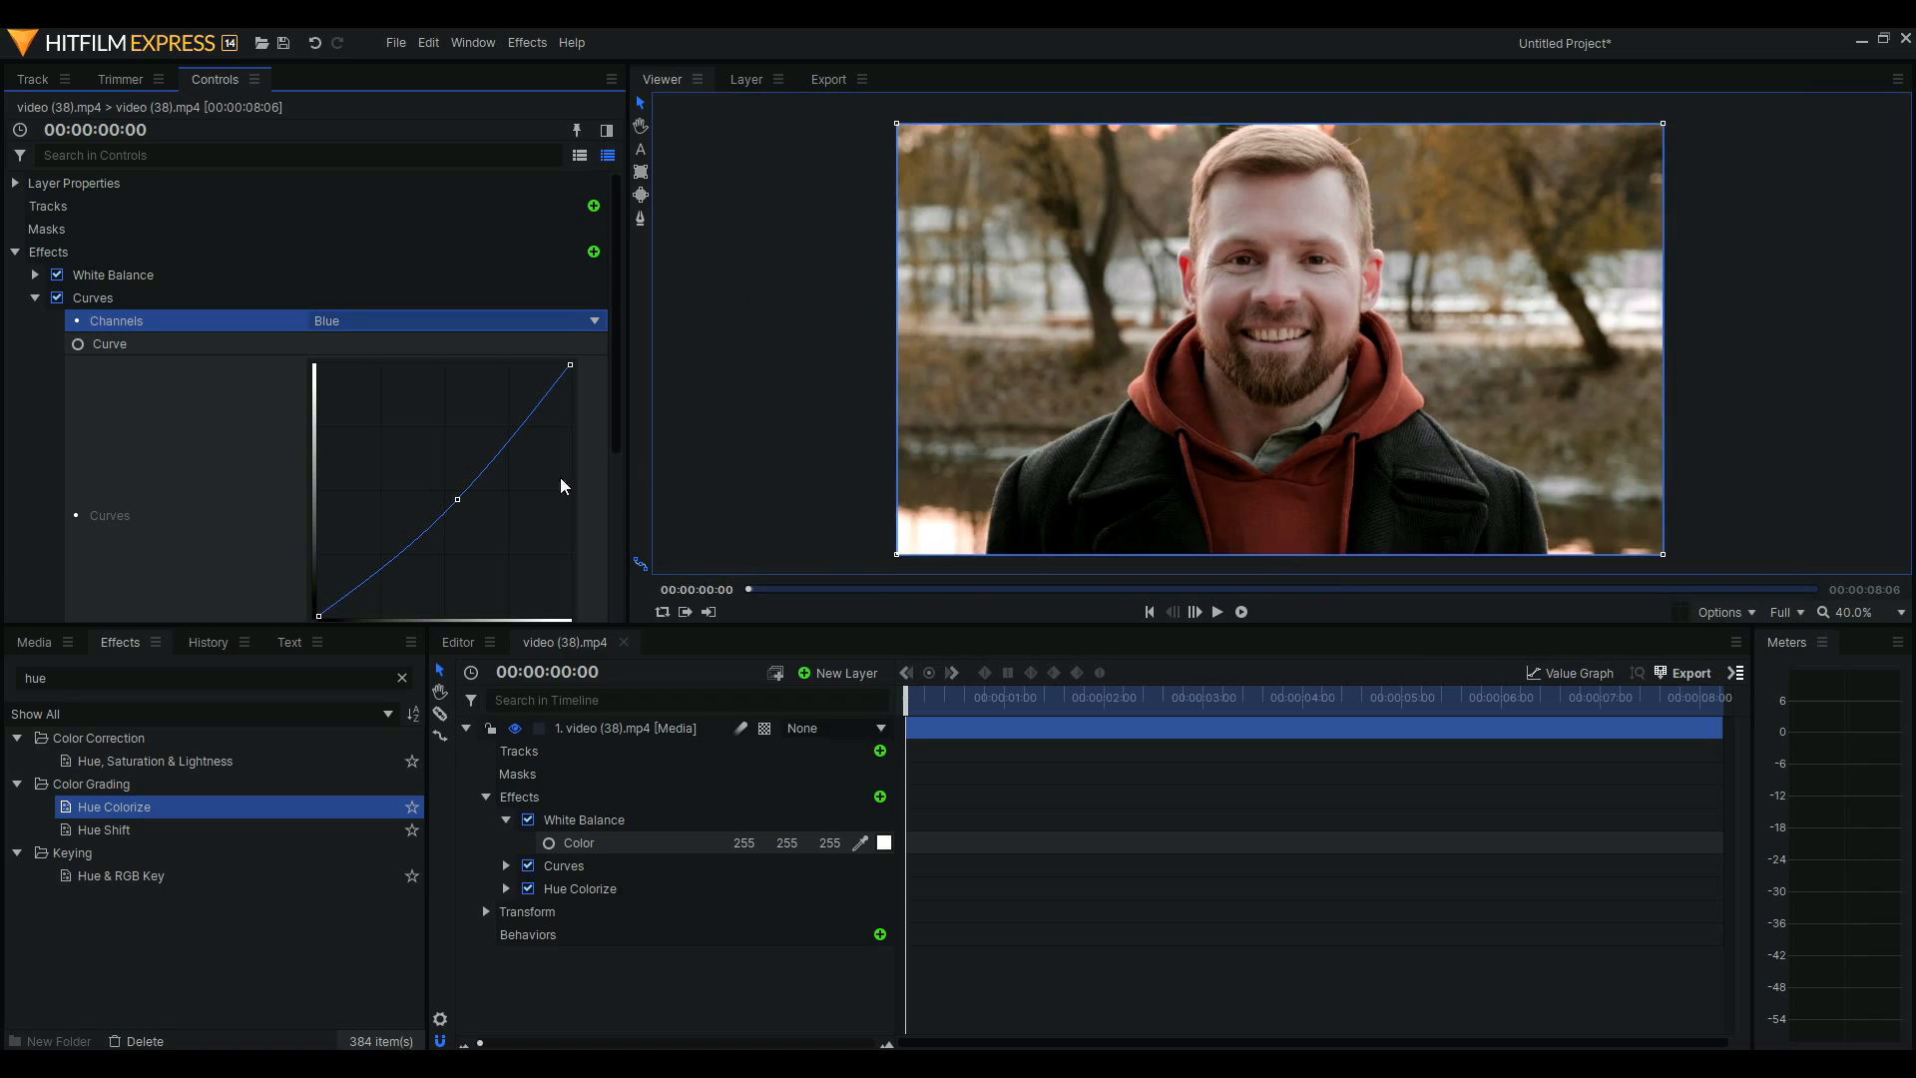
mouse_move(457, 499)
mouse_down()
mouse_move(439, 490)
mouse_move(462, 495)
mouse_up()
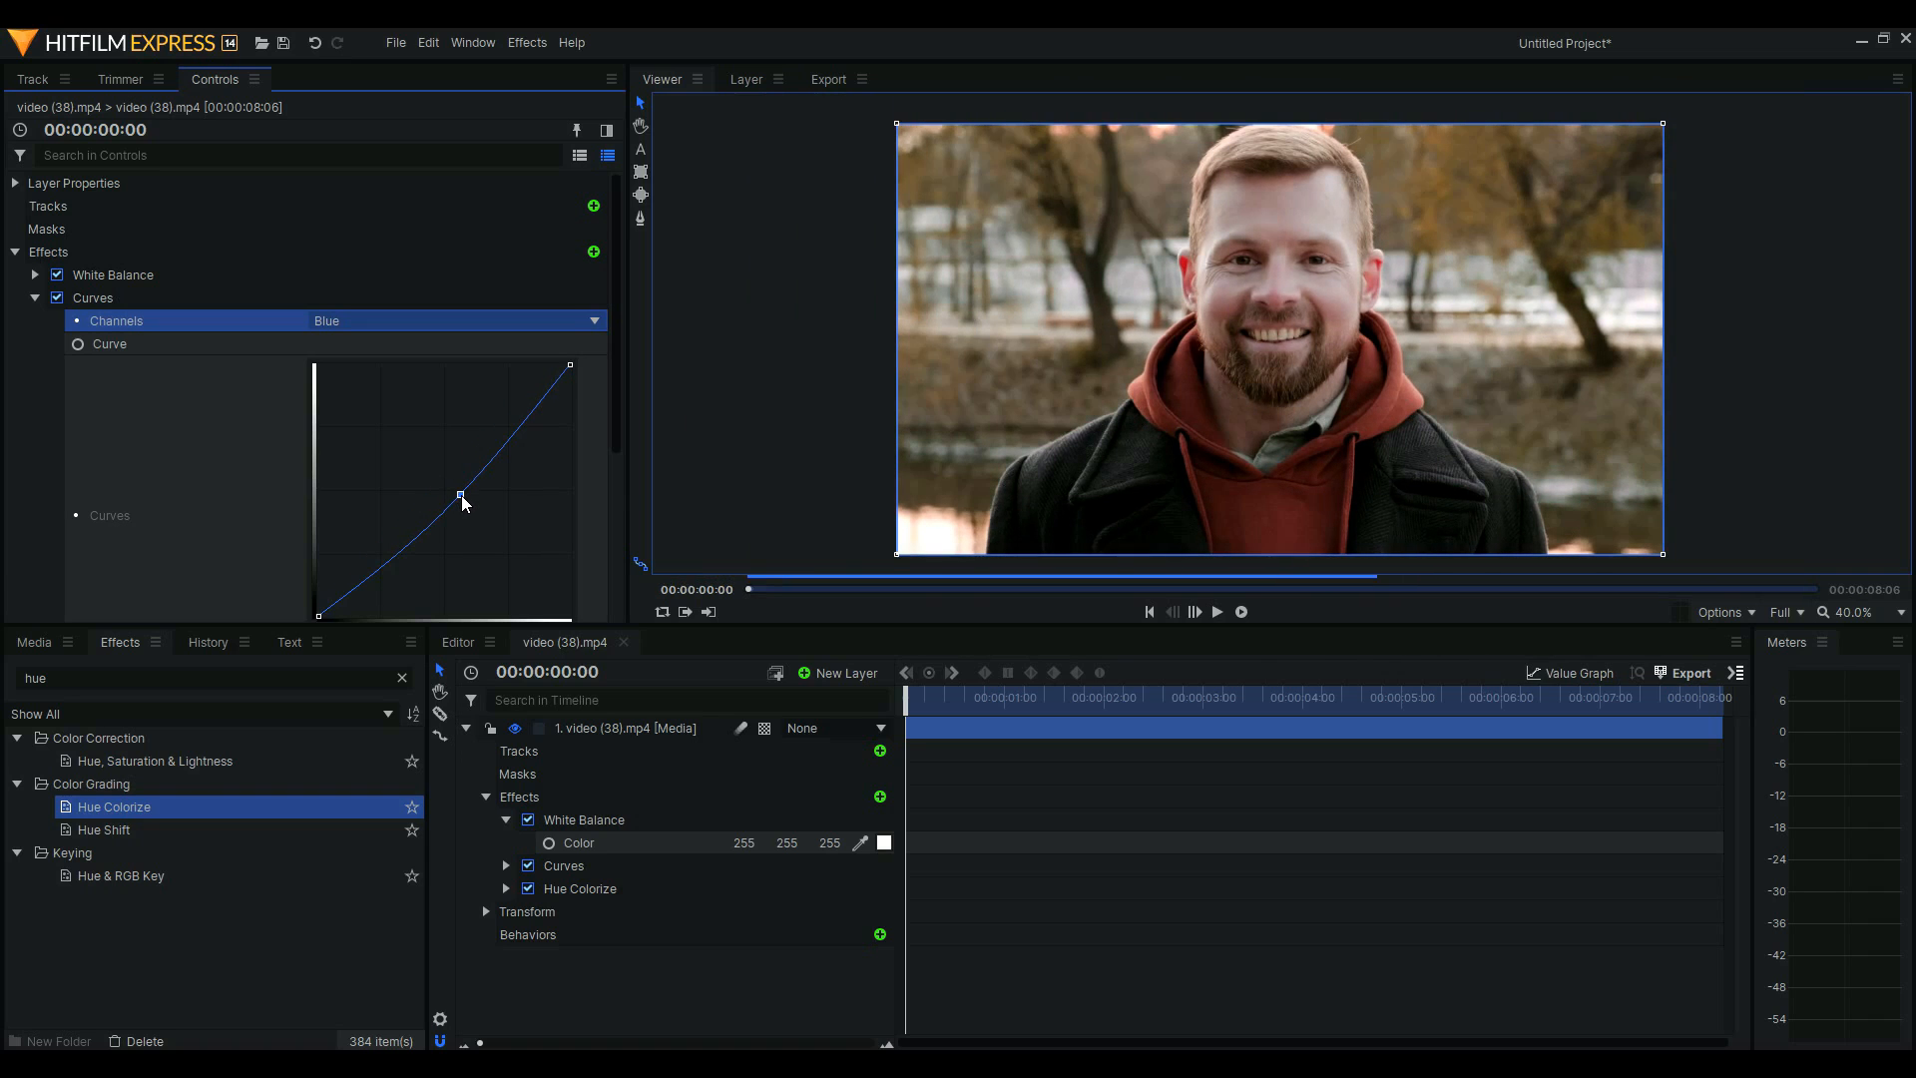
- Move the midpoint of the Red channel curve slightly below the diagonal in the Curves effect
click(399, 323)
click(387, 392)
mouse_move(455, 488)
mouse_down()
mouse_move(467, 505)
mouse_move(463, 482)
mouse_up()
scroll(391, 459, down, 5)
scroll(368, 502, down, 2)
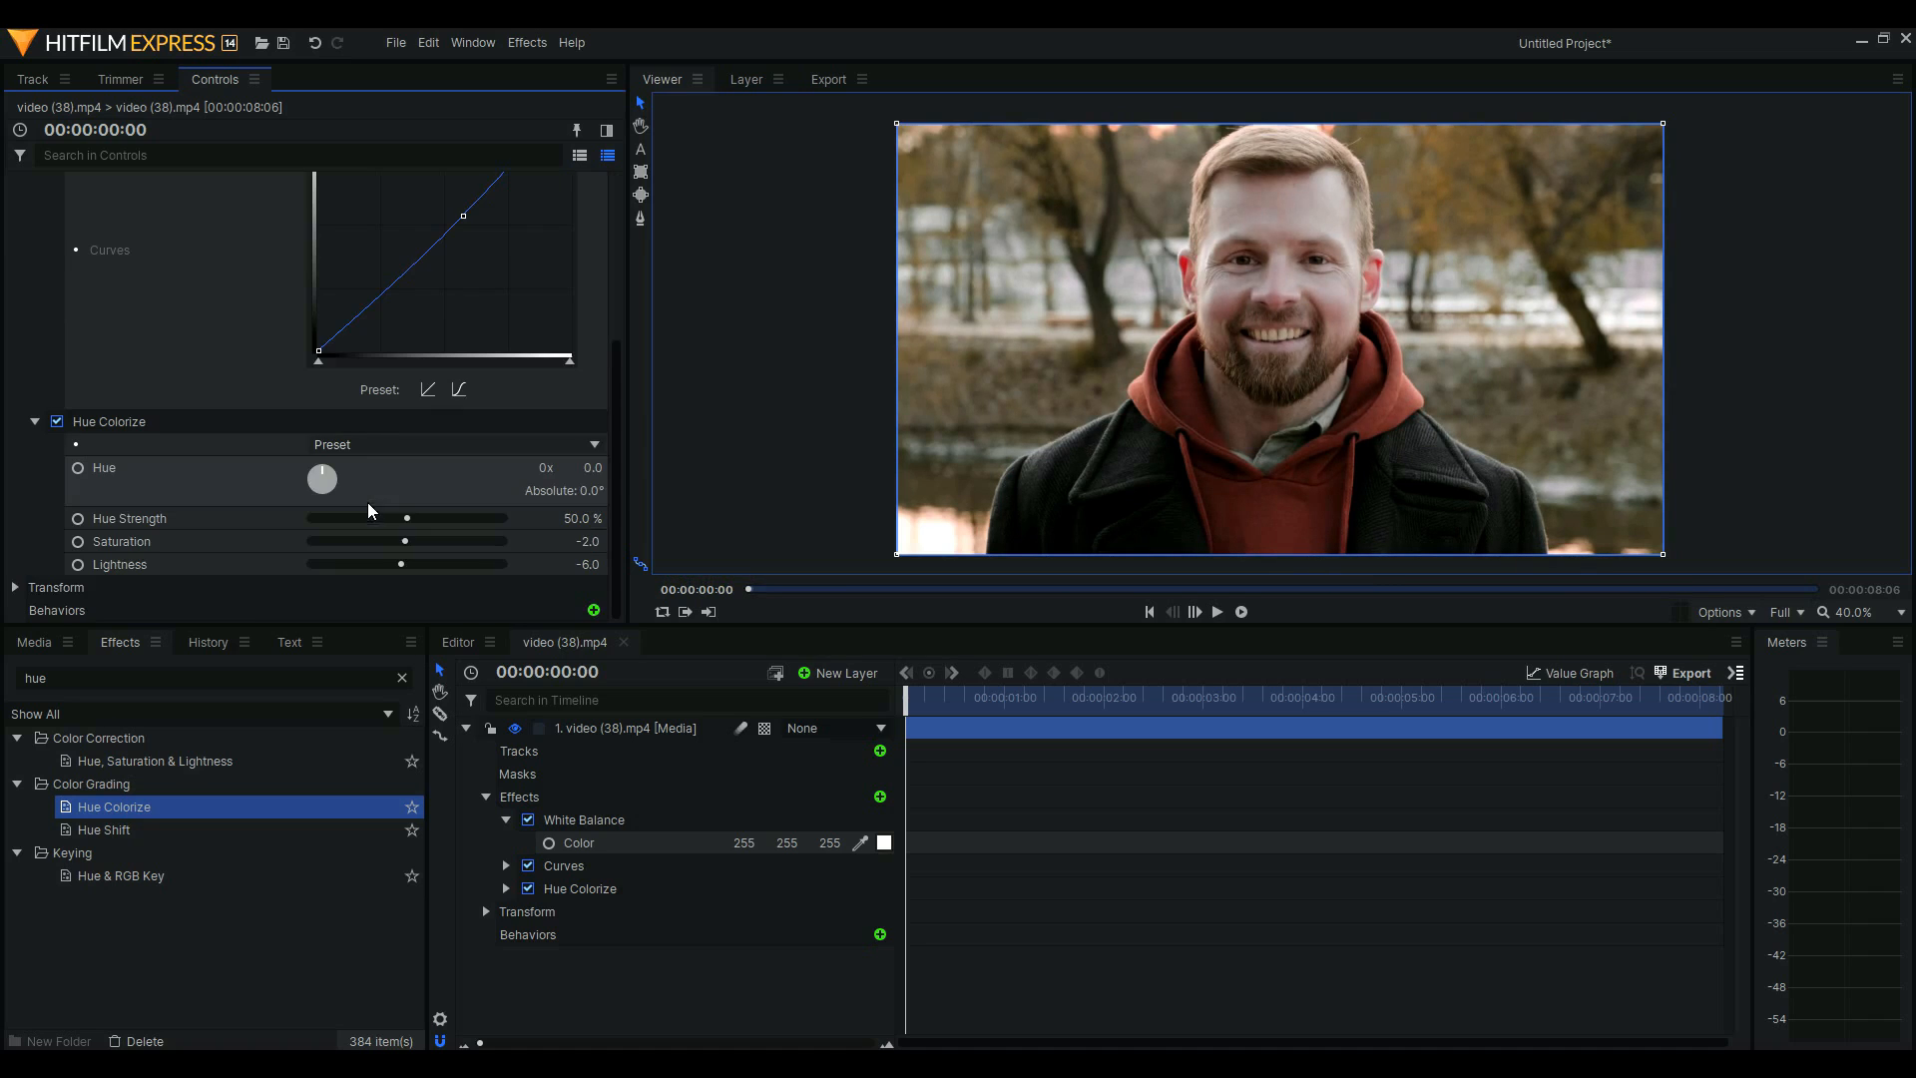
scroll(375, 443, up, 5)
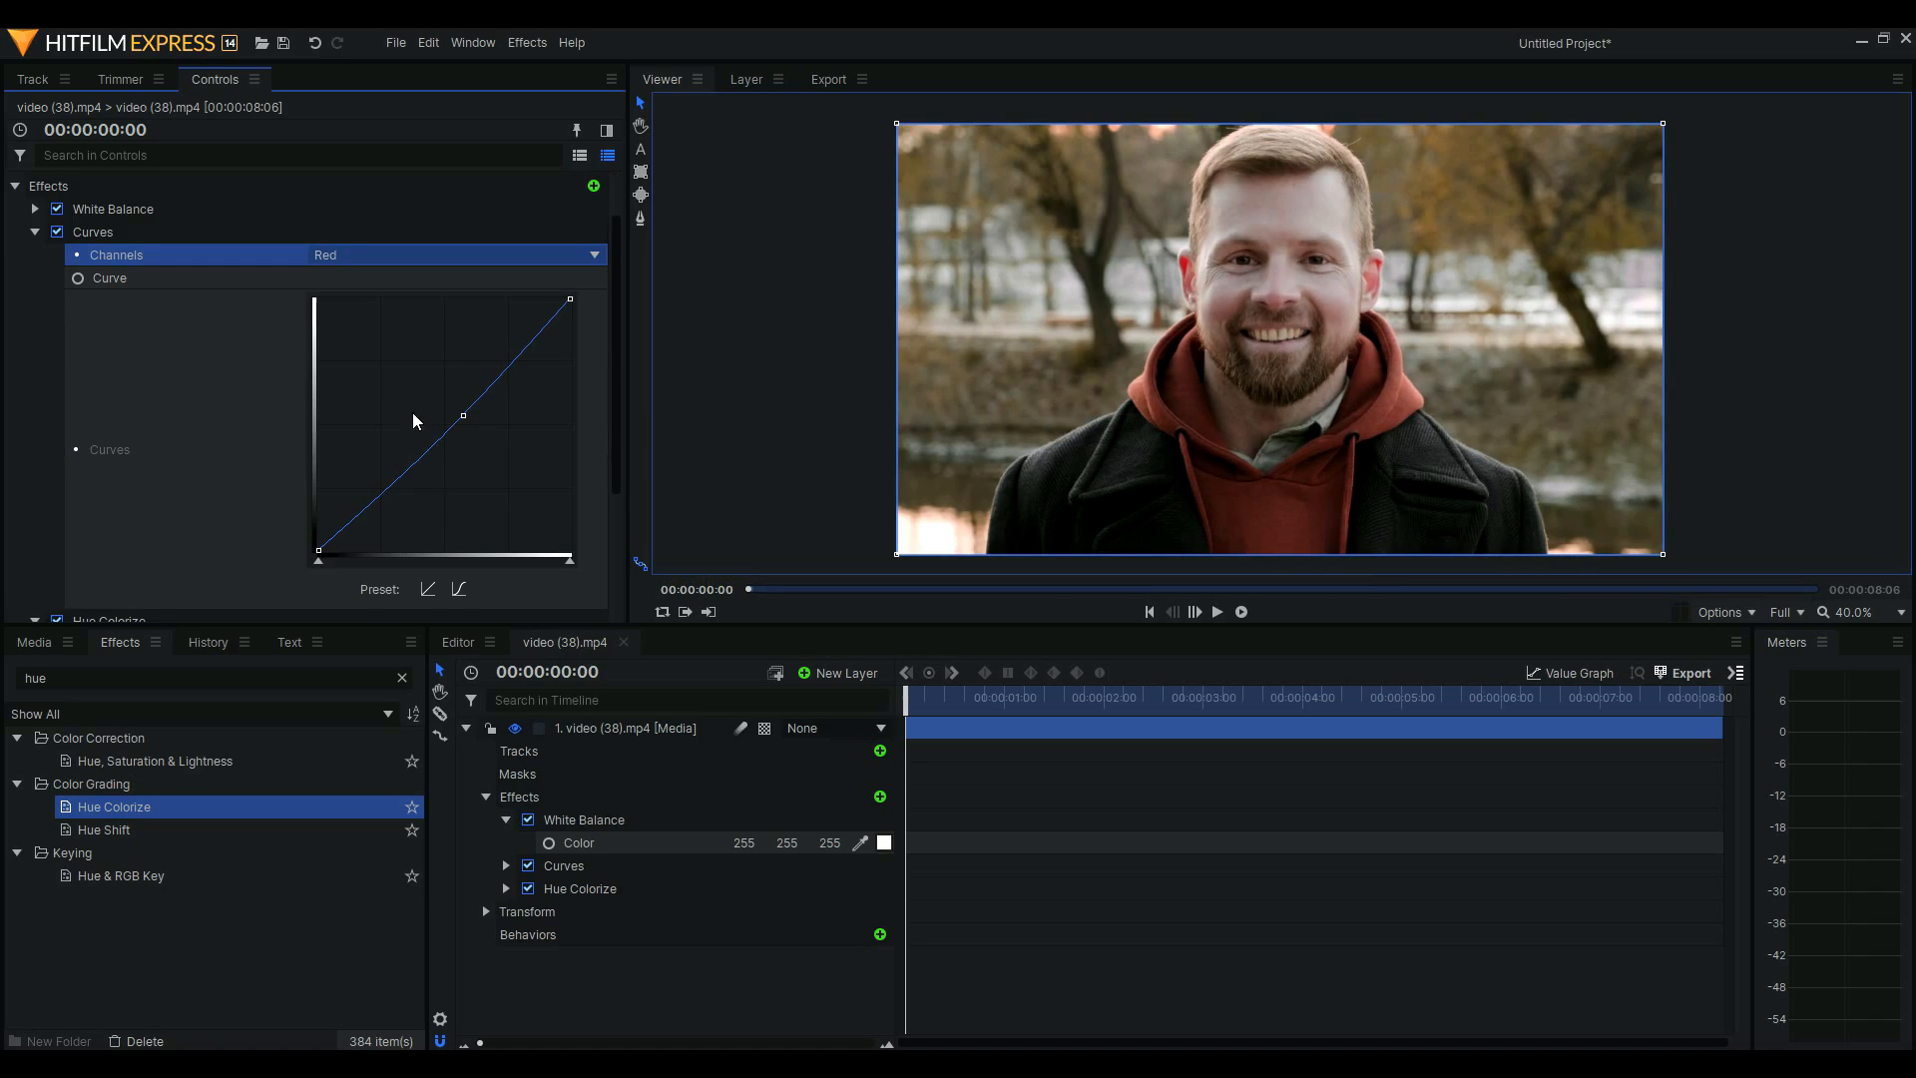
- Reset the Red channel curve to linear, and reshape it with the black point shifted slightly inward and a new midpoint
click(432, 588)
drag(330, 565, 344, 565)
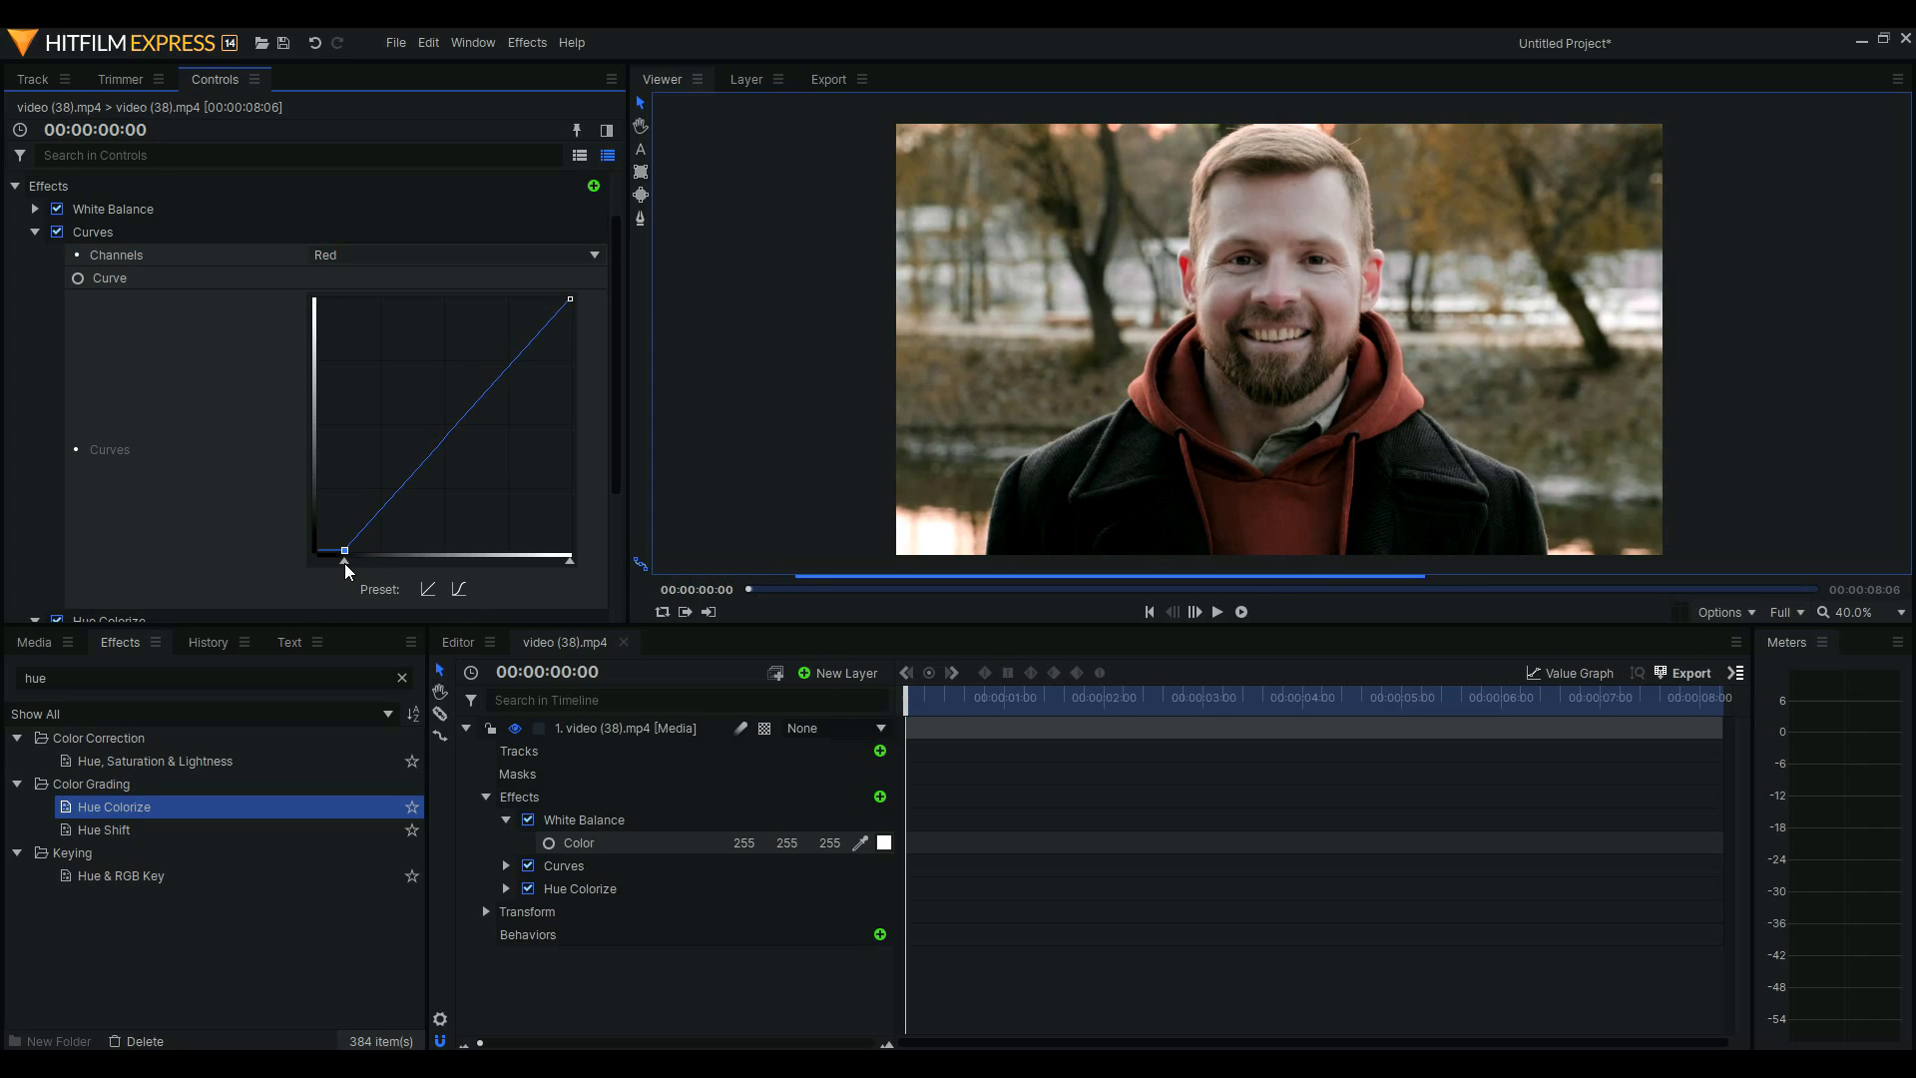
drag(440, 443, 462, 422)
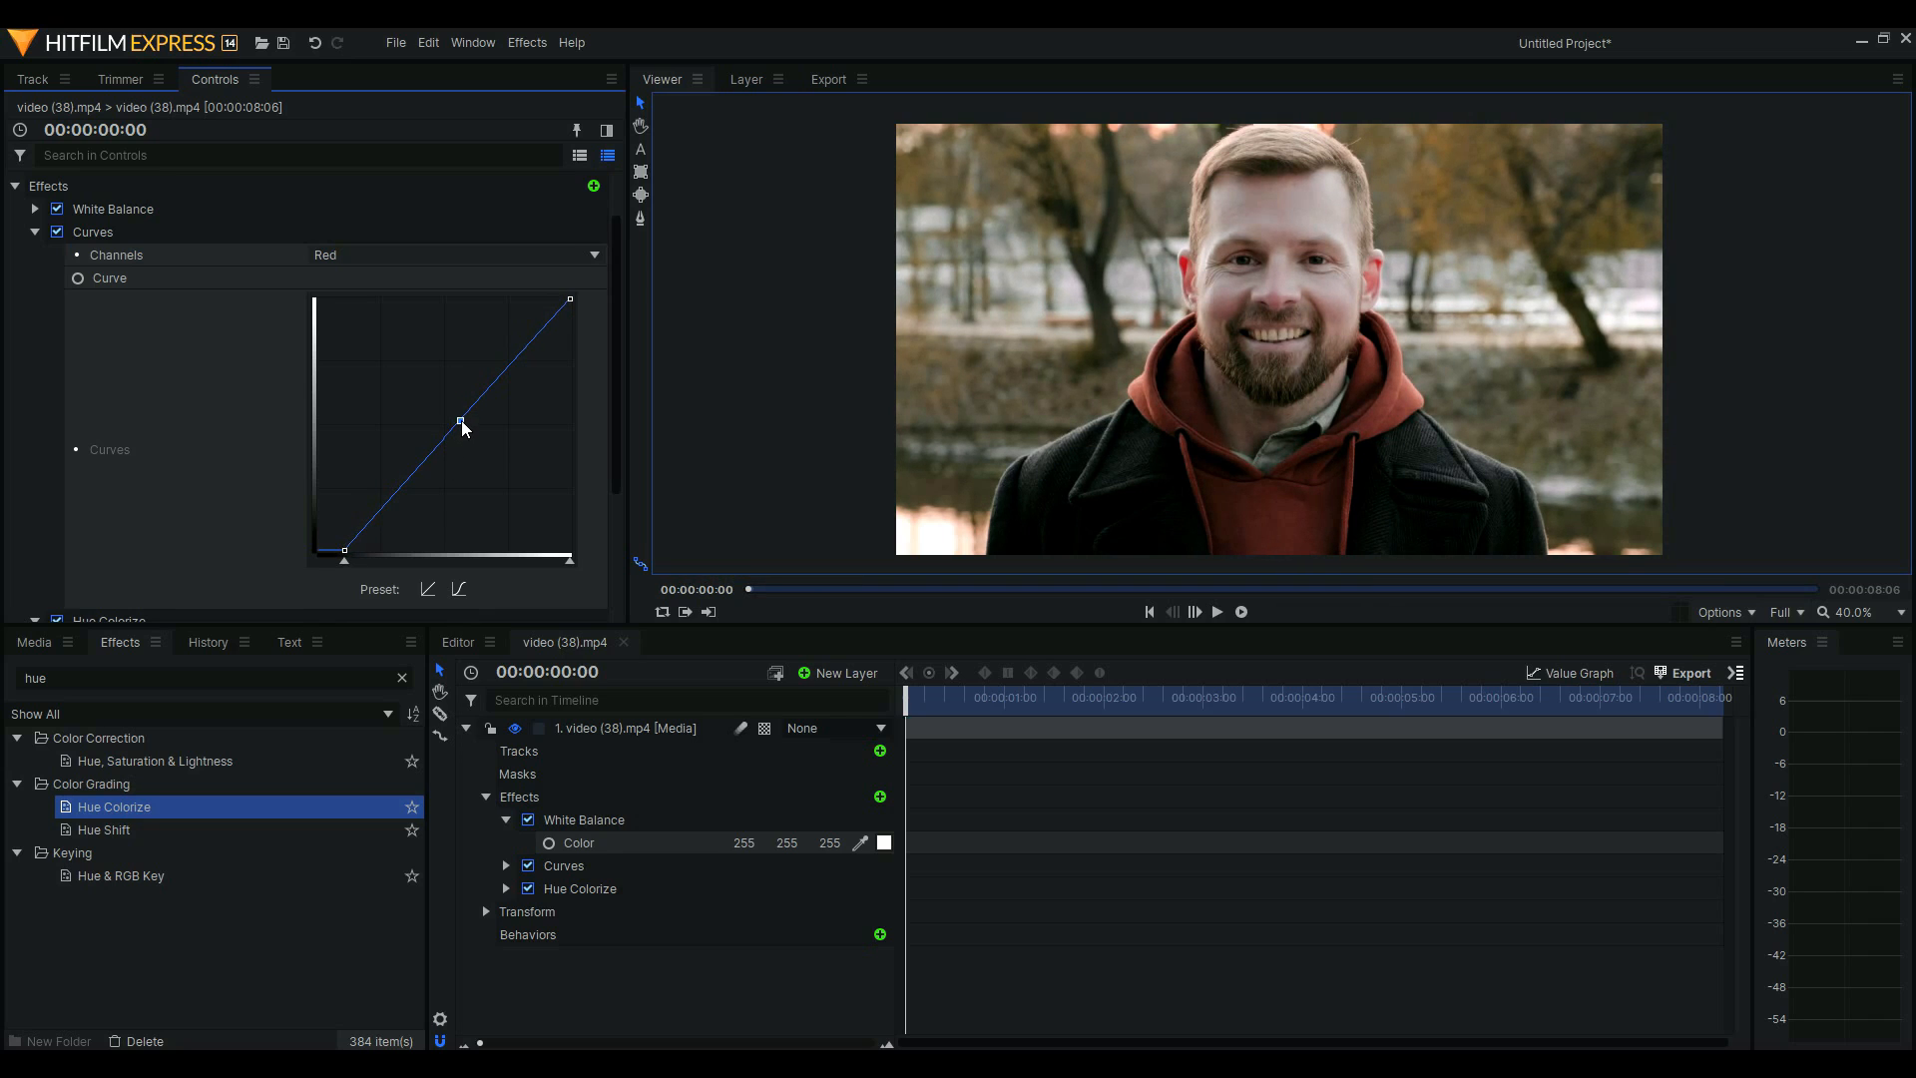
scroll(1274, 351, down, 1)
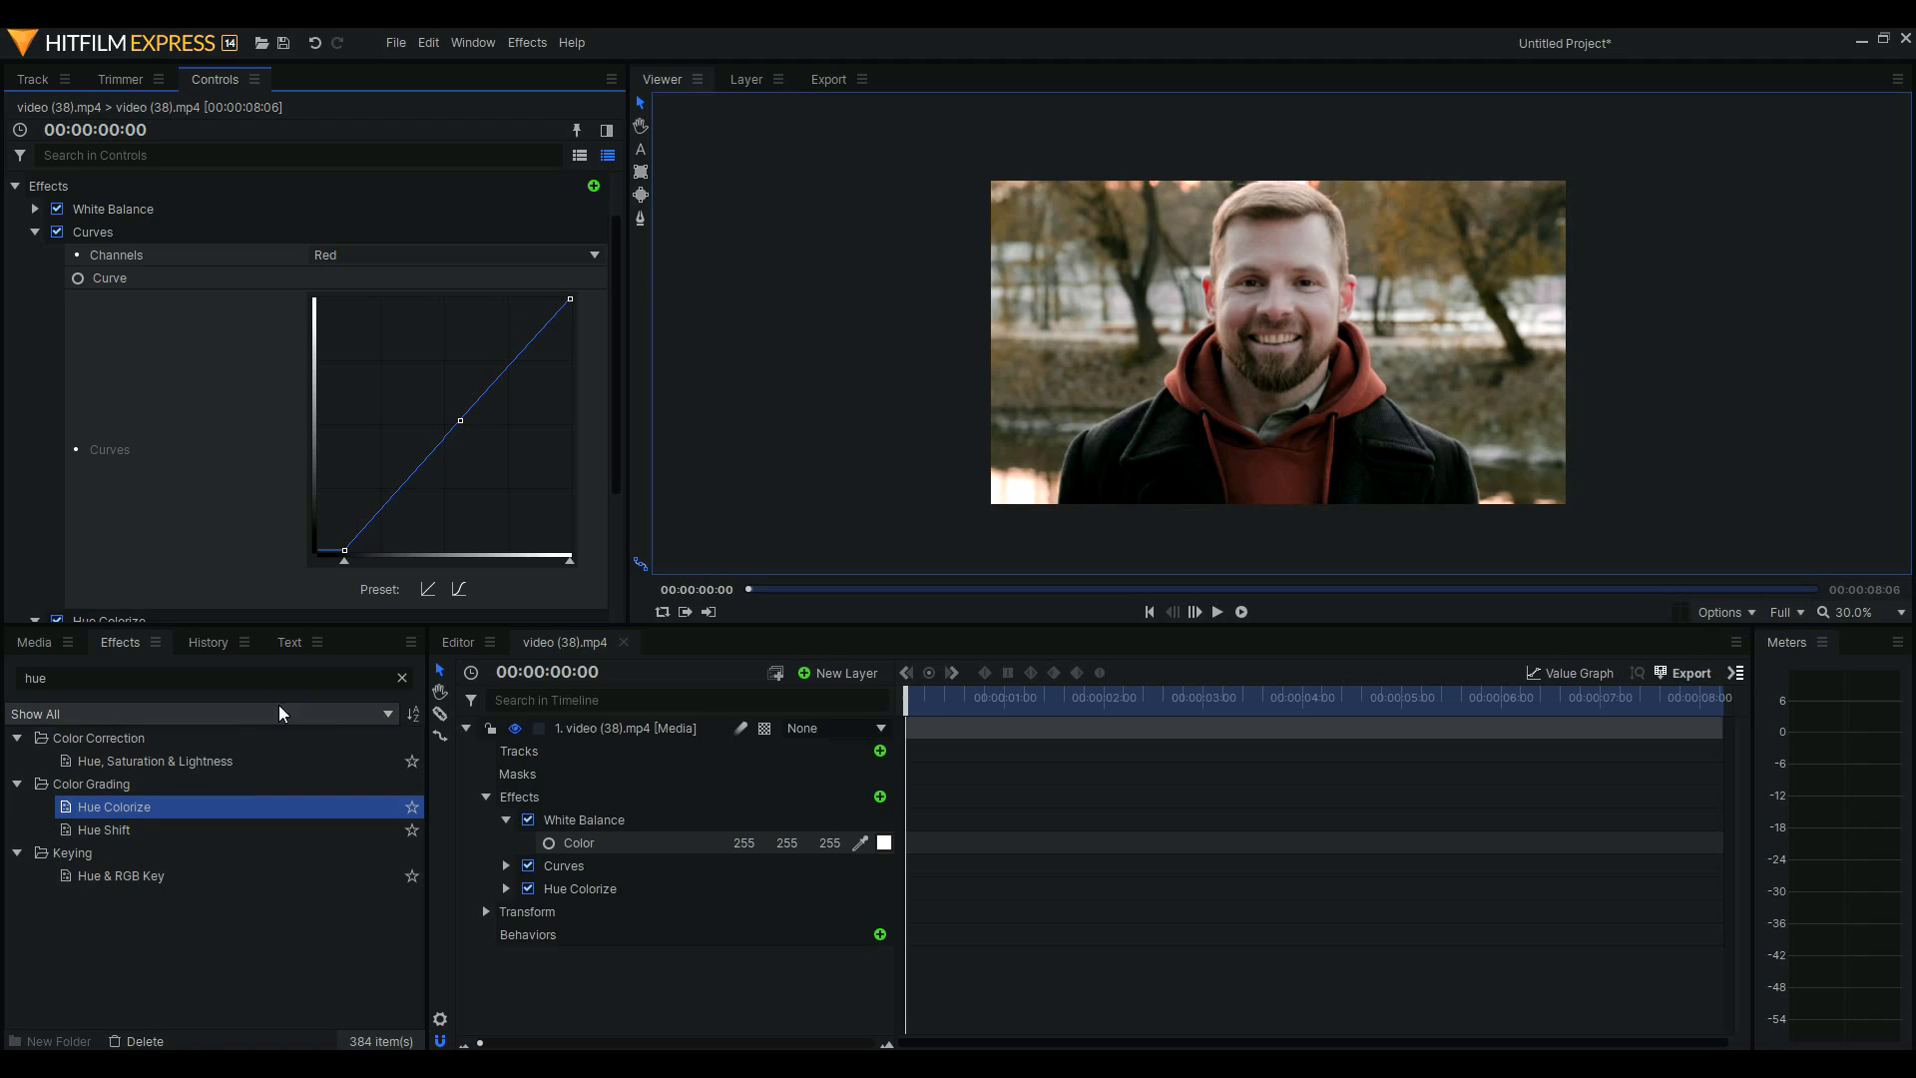
- Clear the effects search and collapse the video (38).mp4 layer in the timeline
drag(106, 680, 2, 689)
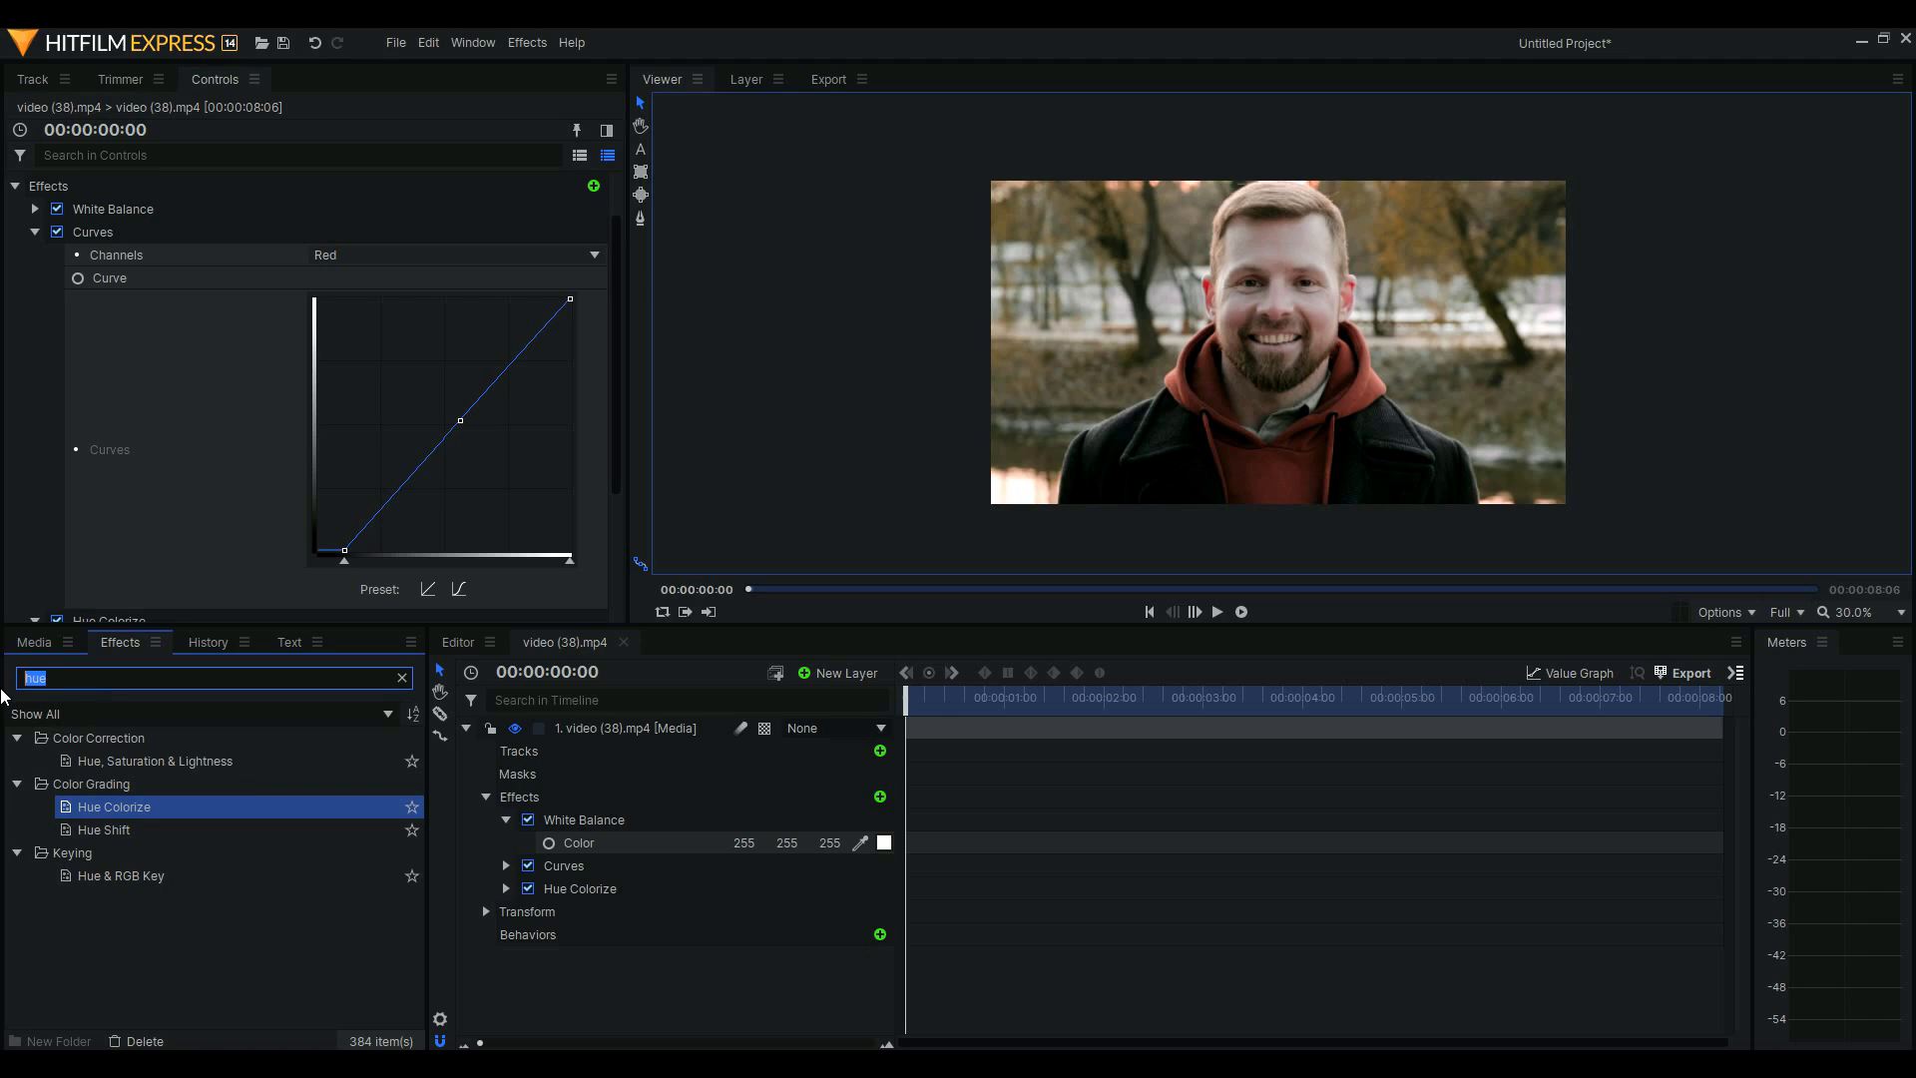
key(BackSpace)
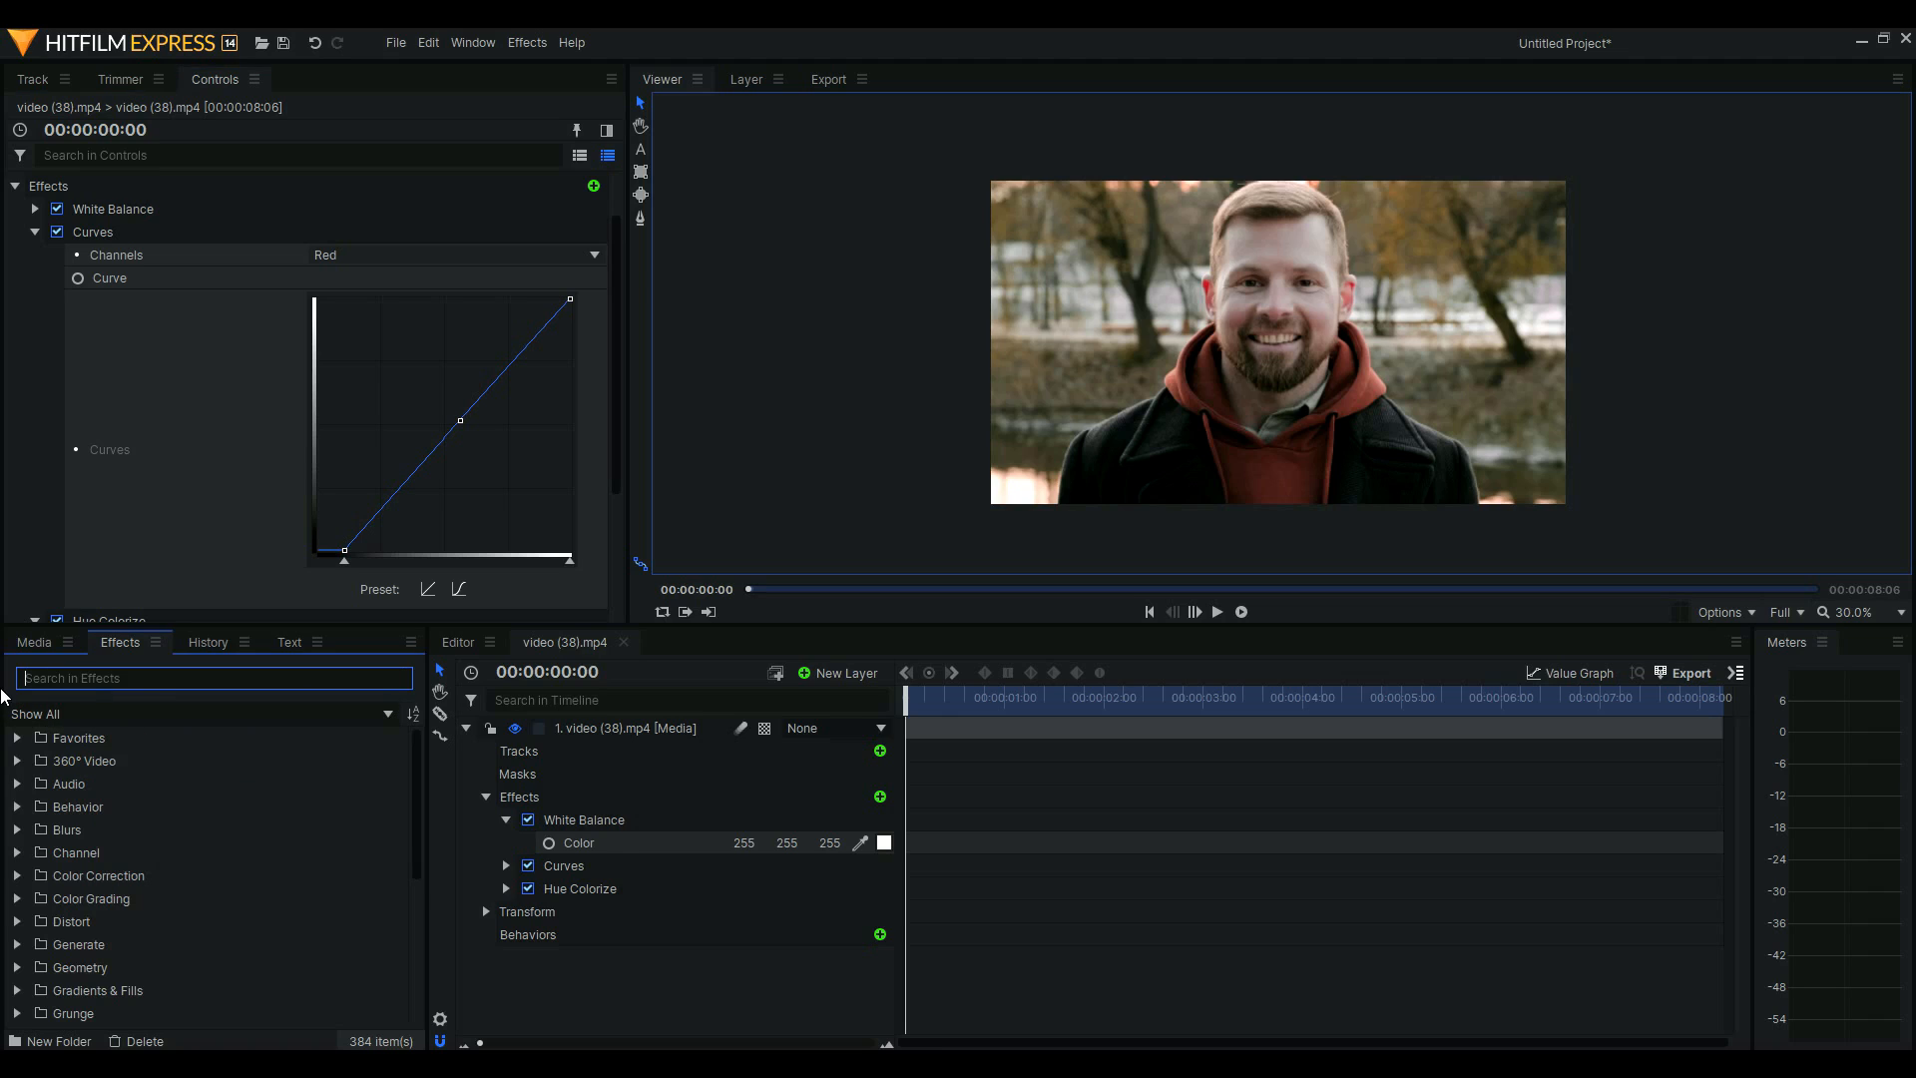
click(466, 729)
right_click(704, 884)
mouse_move(841, 895)
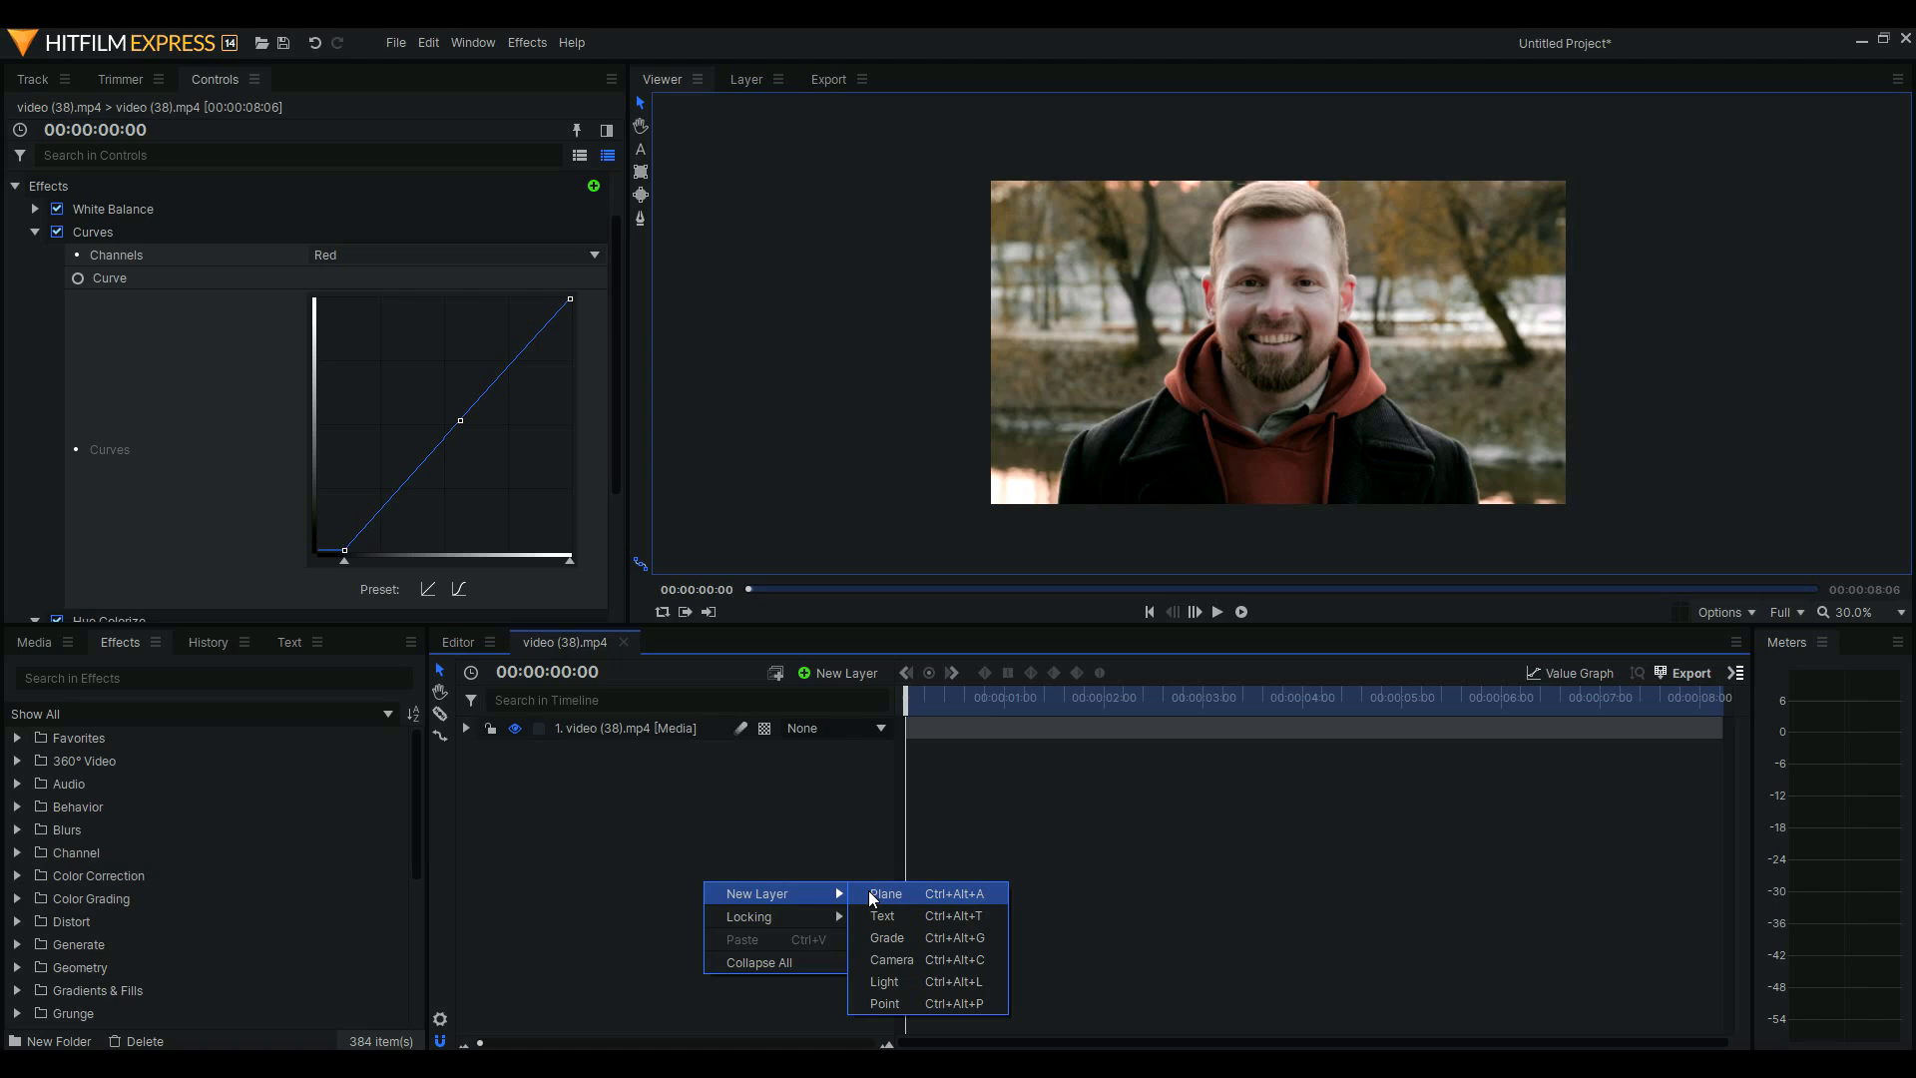
click(878, 895)
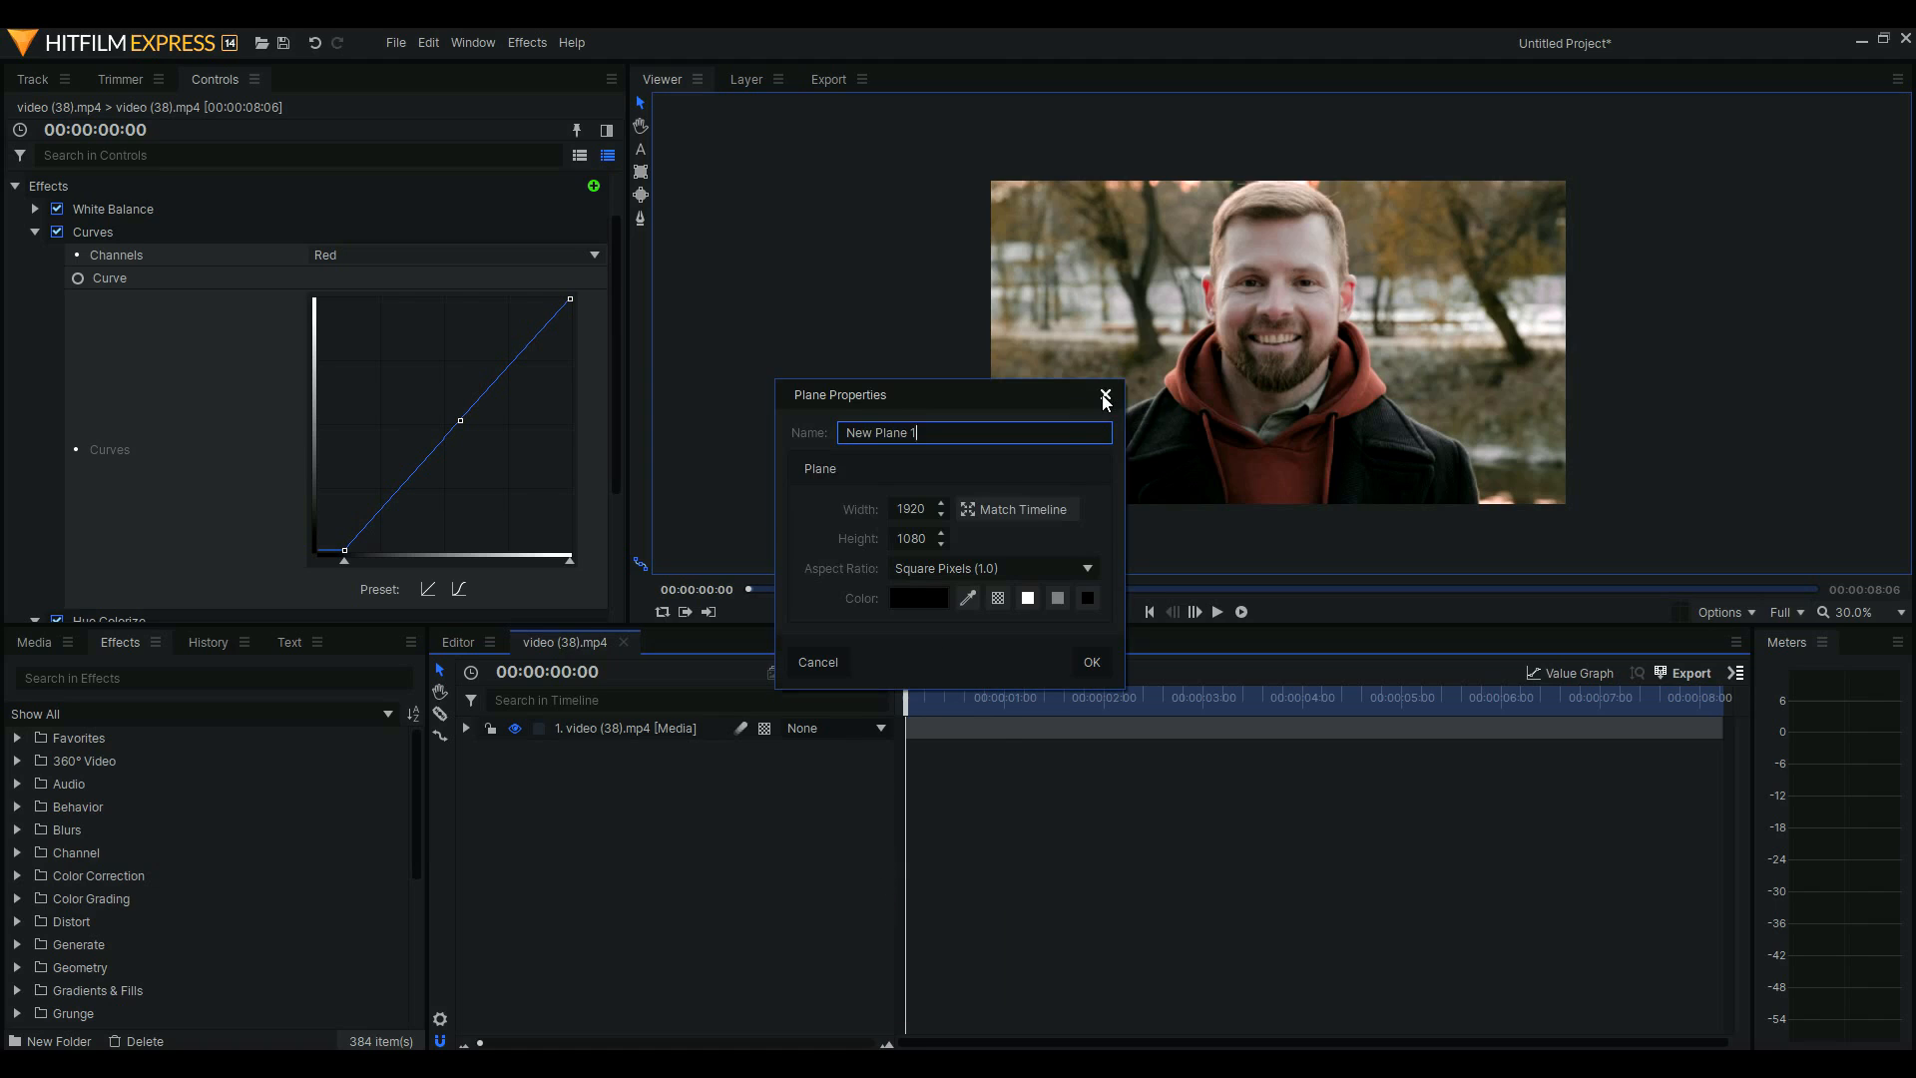
click(1105, 397)
- Create a new 1920 × 1080 plane layer with square pixels above the video layer
right_click(655, 789)
mouse_move(743, 797)
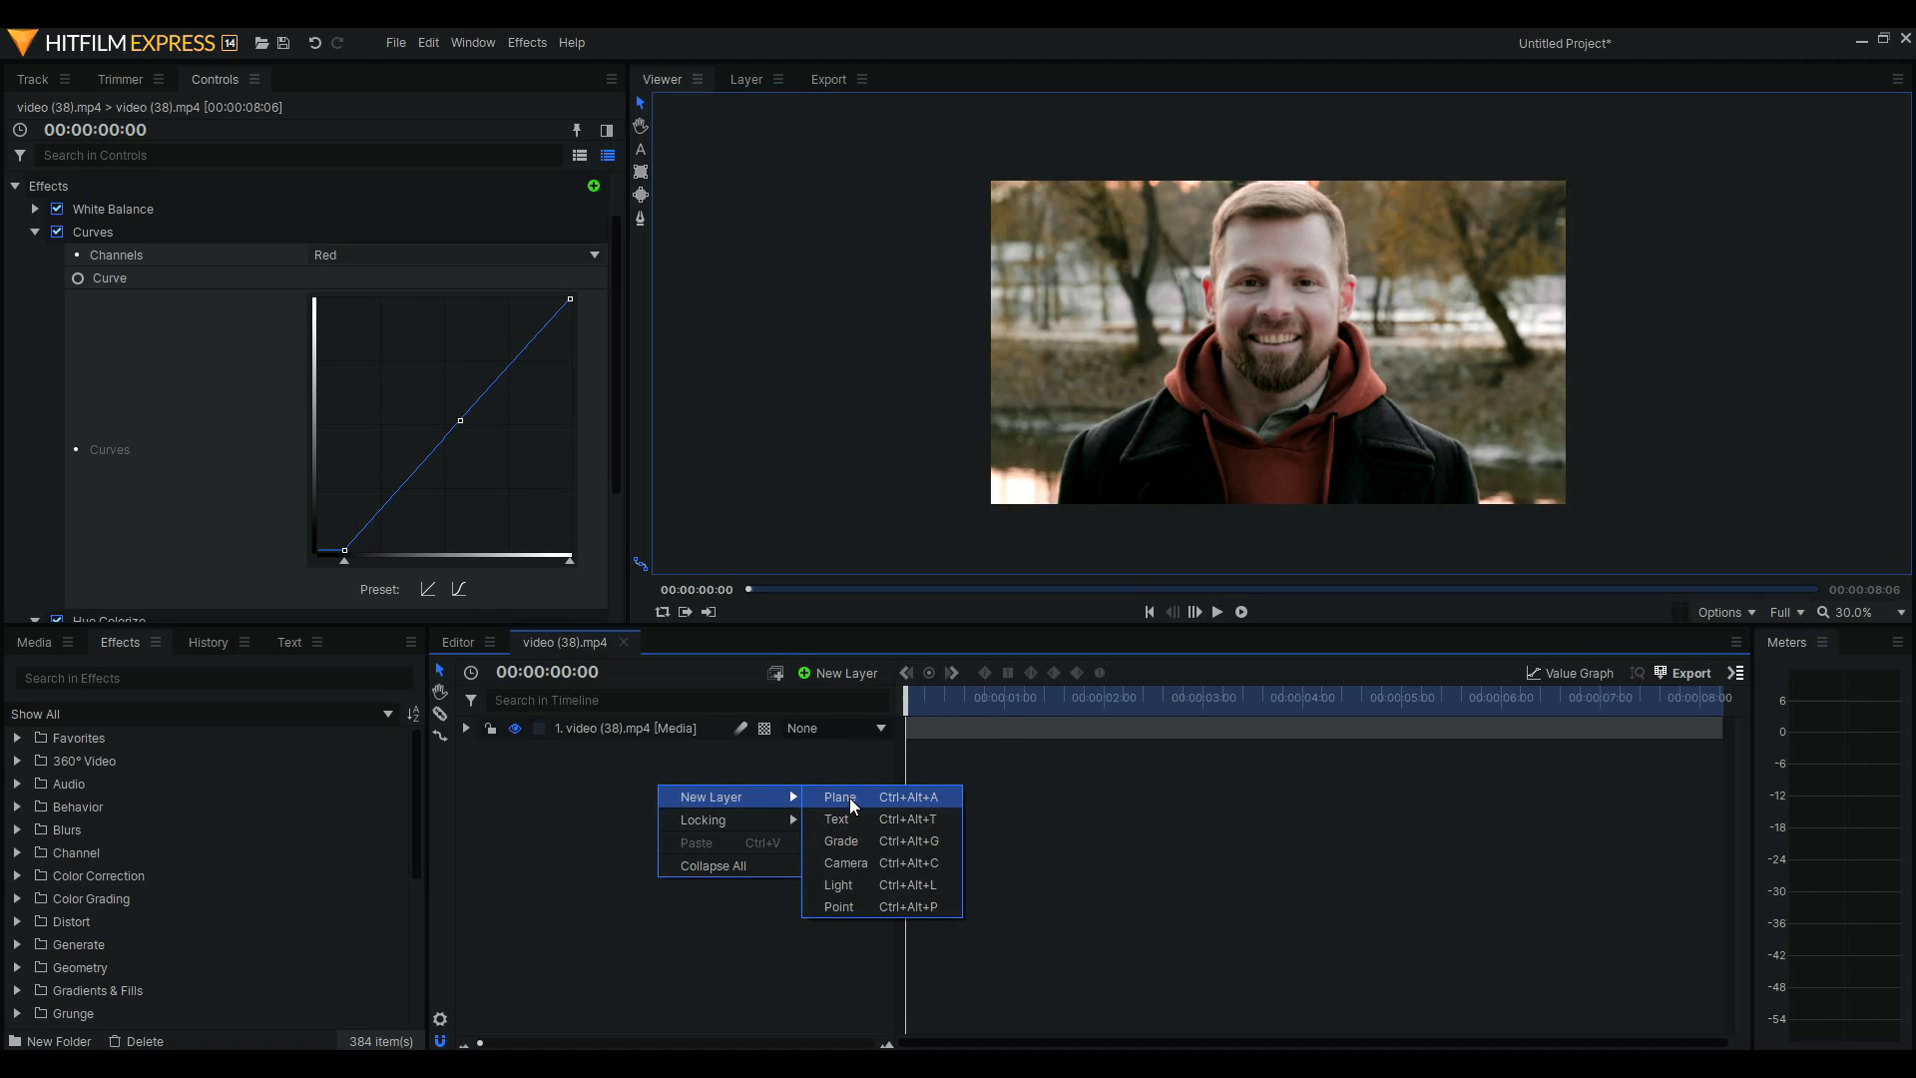
click(848, 794)
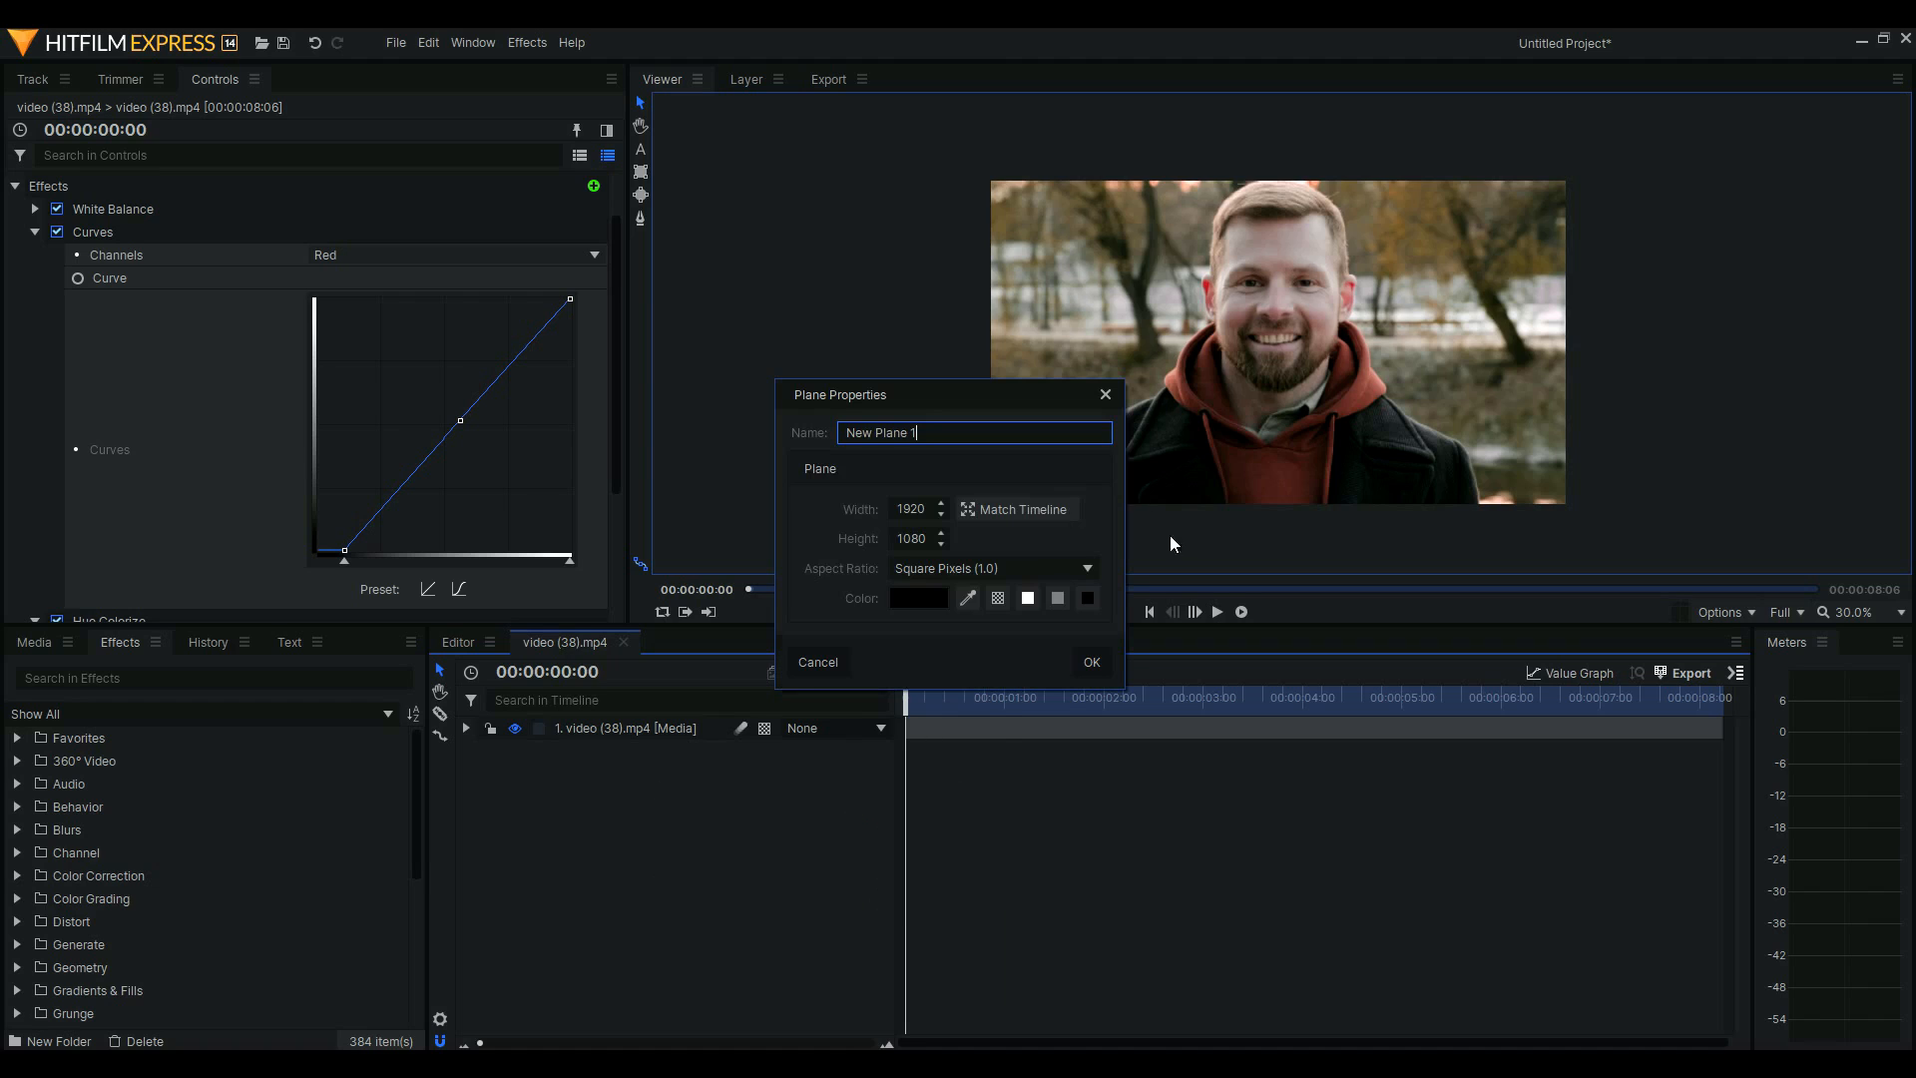
click(1092, 662)
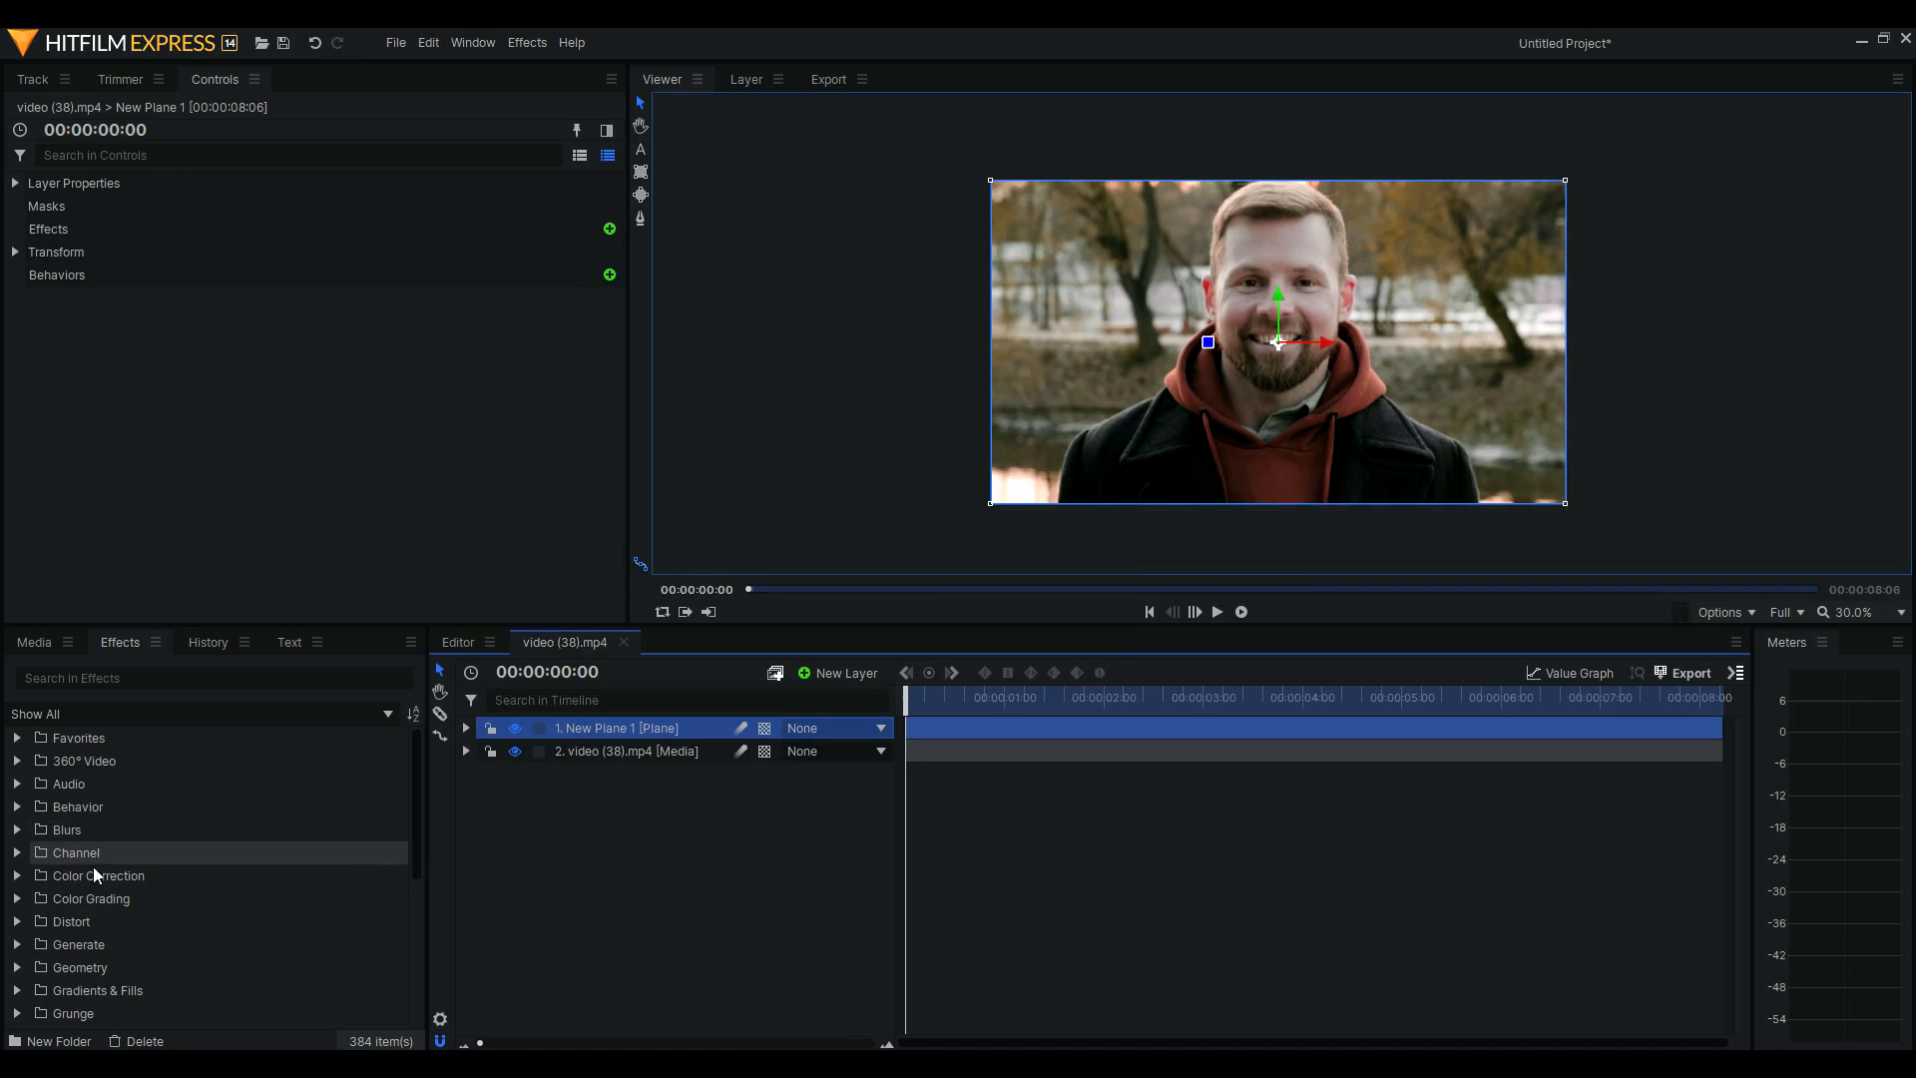
- Search the effects for "letter" and apply the Letterbox effect to the new plane layer
click(110, 680)
text(letter)
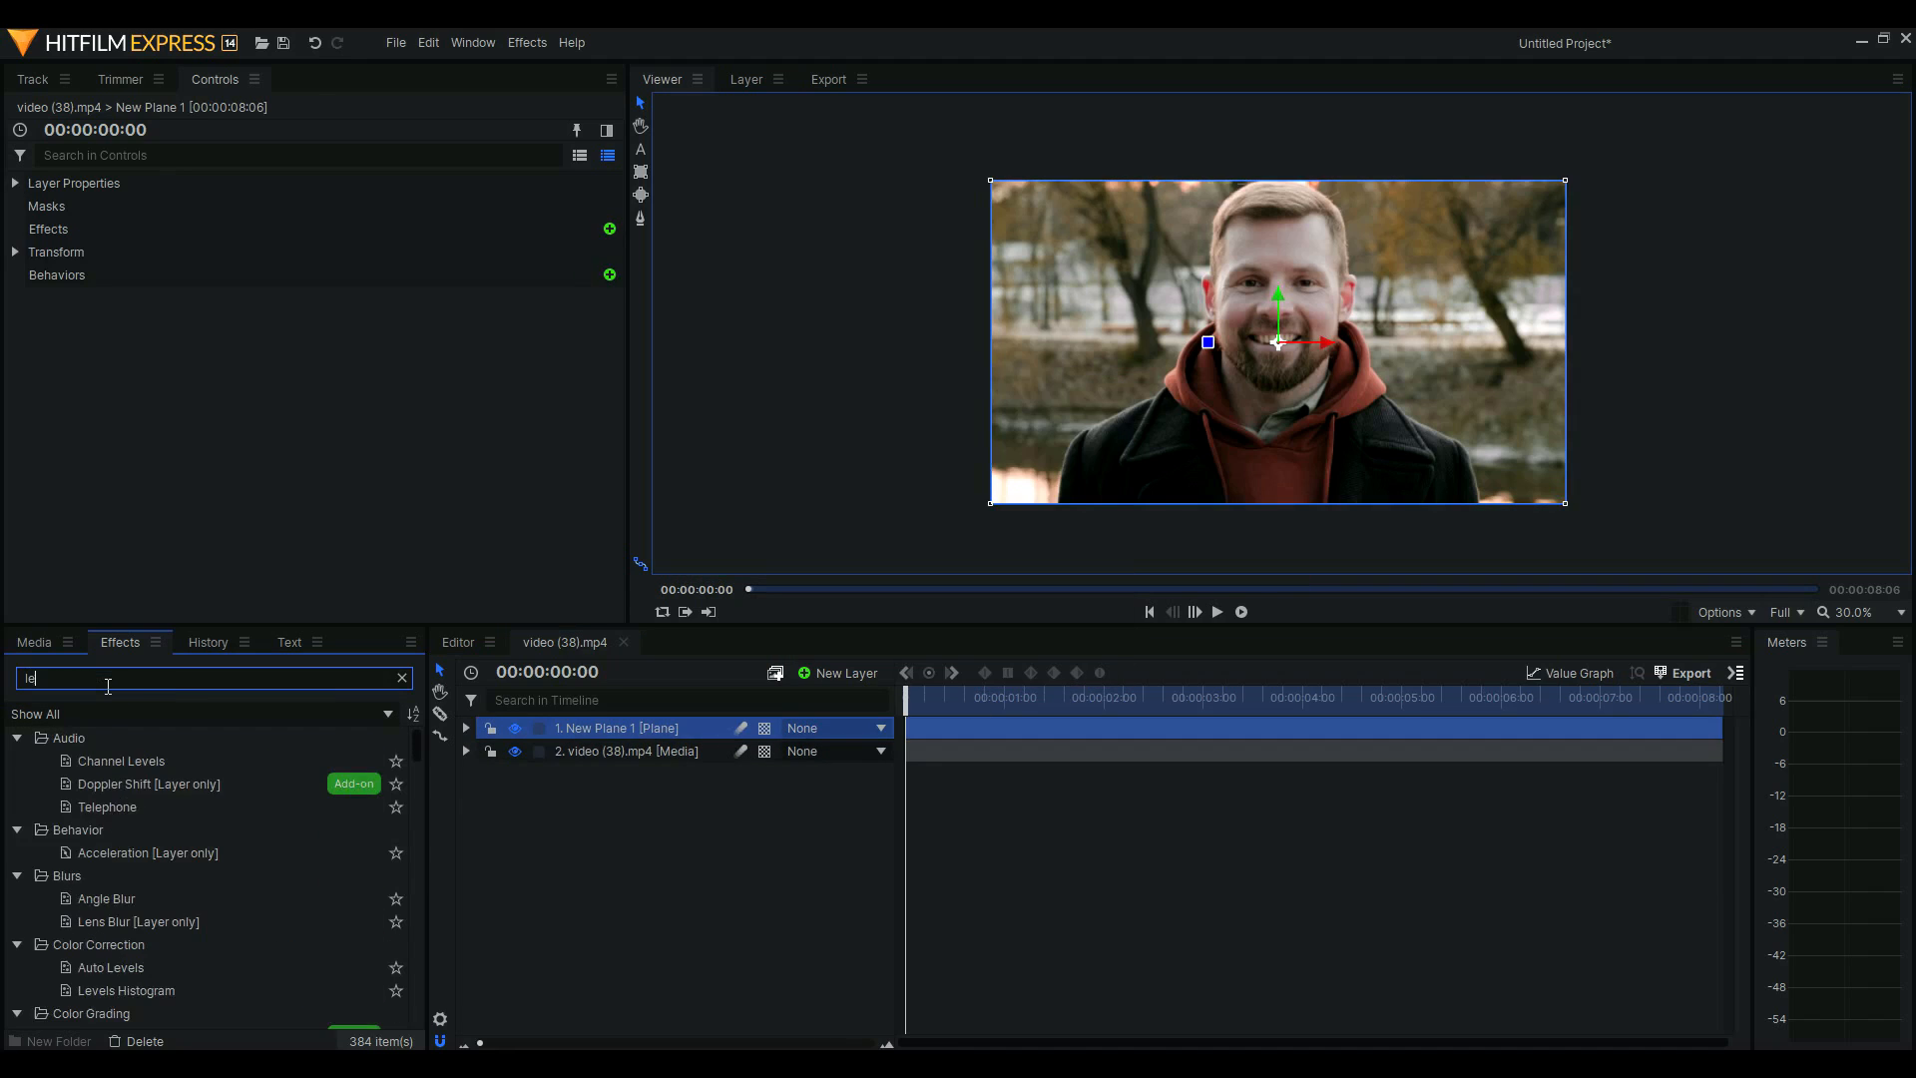
drag(88, 762, 262, 748)
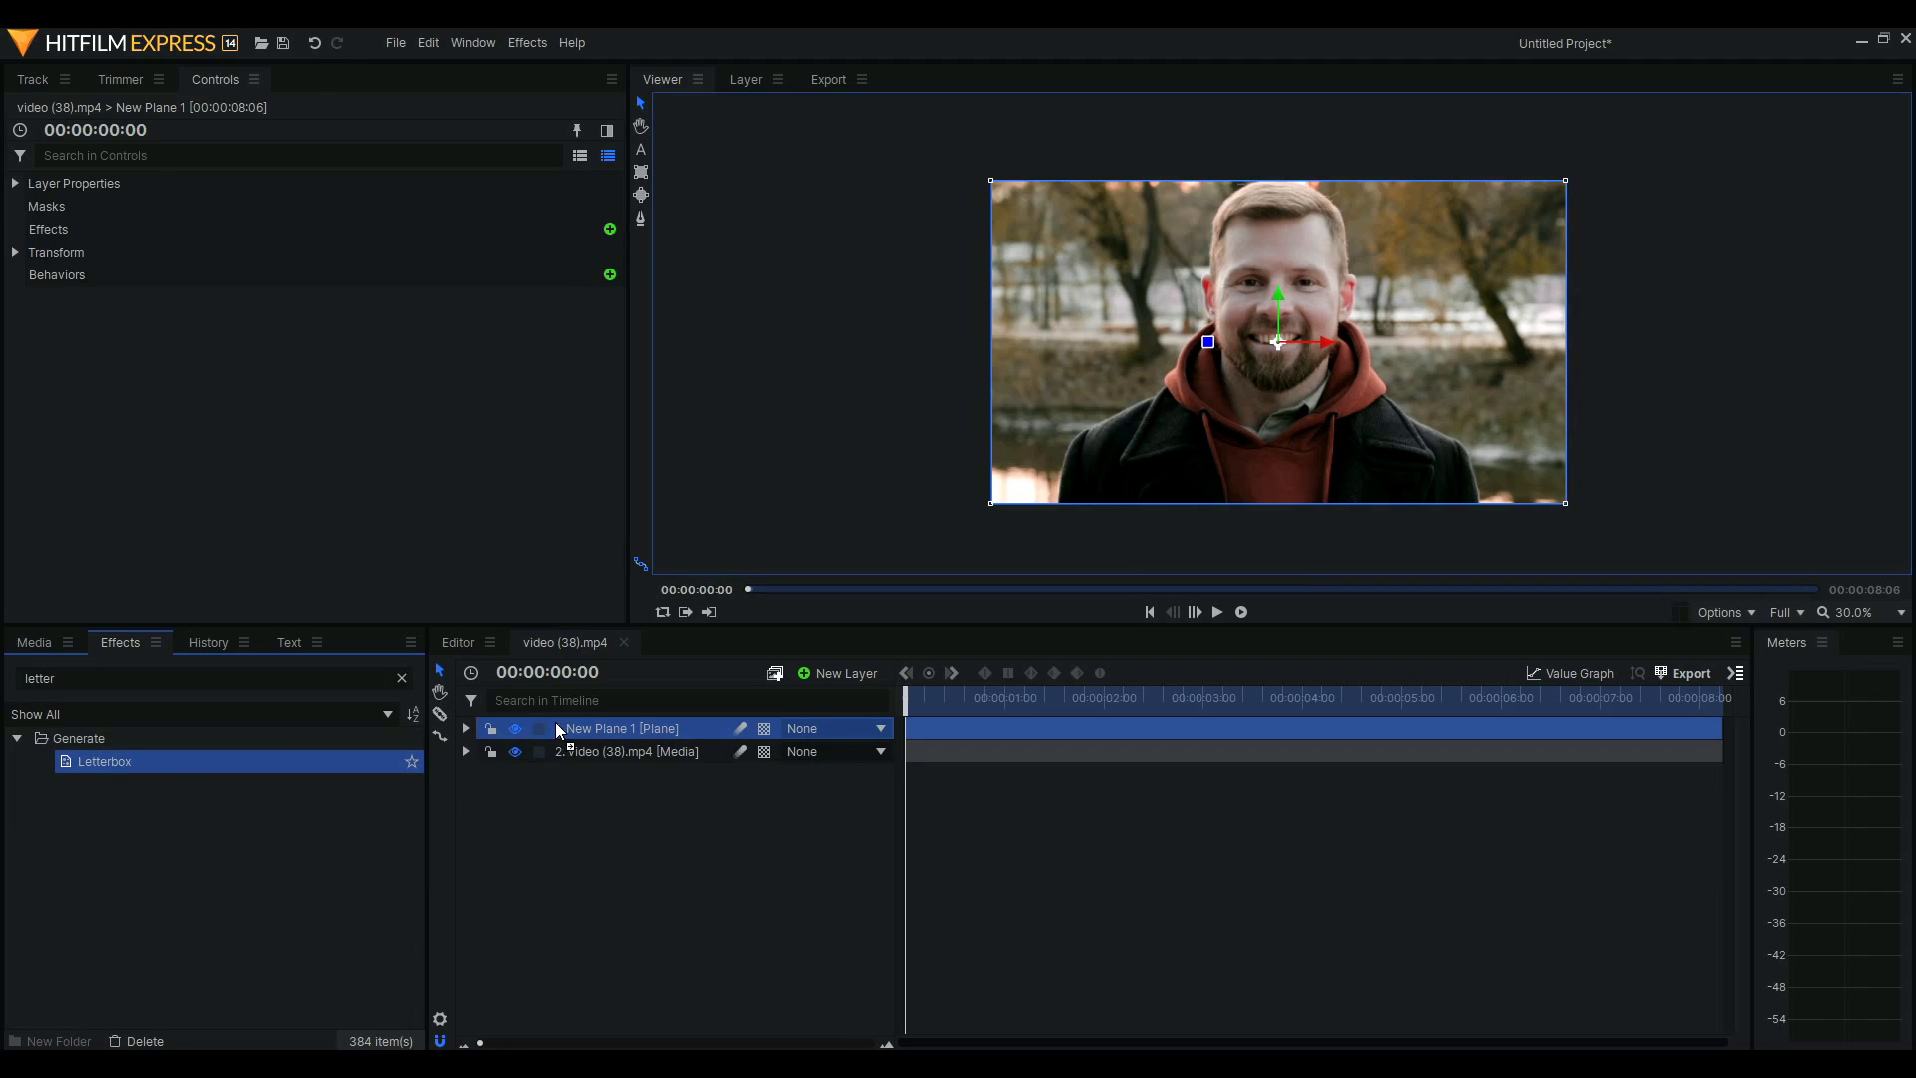
drag(559, 731, 561, 730)
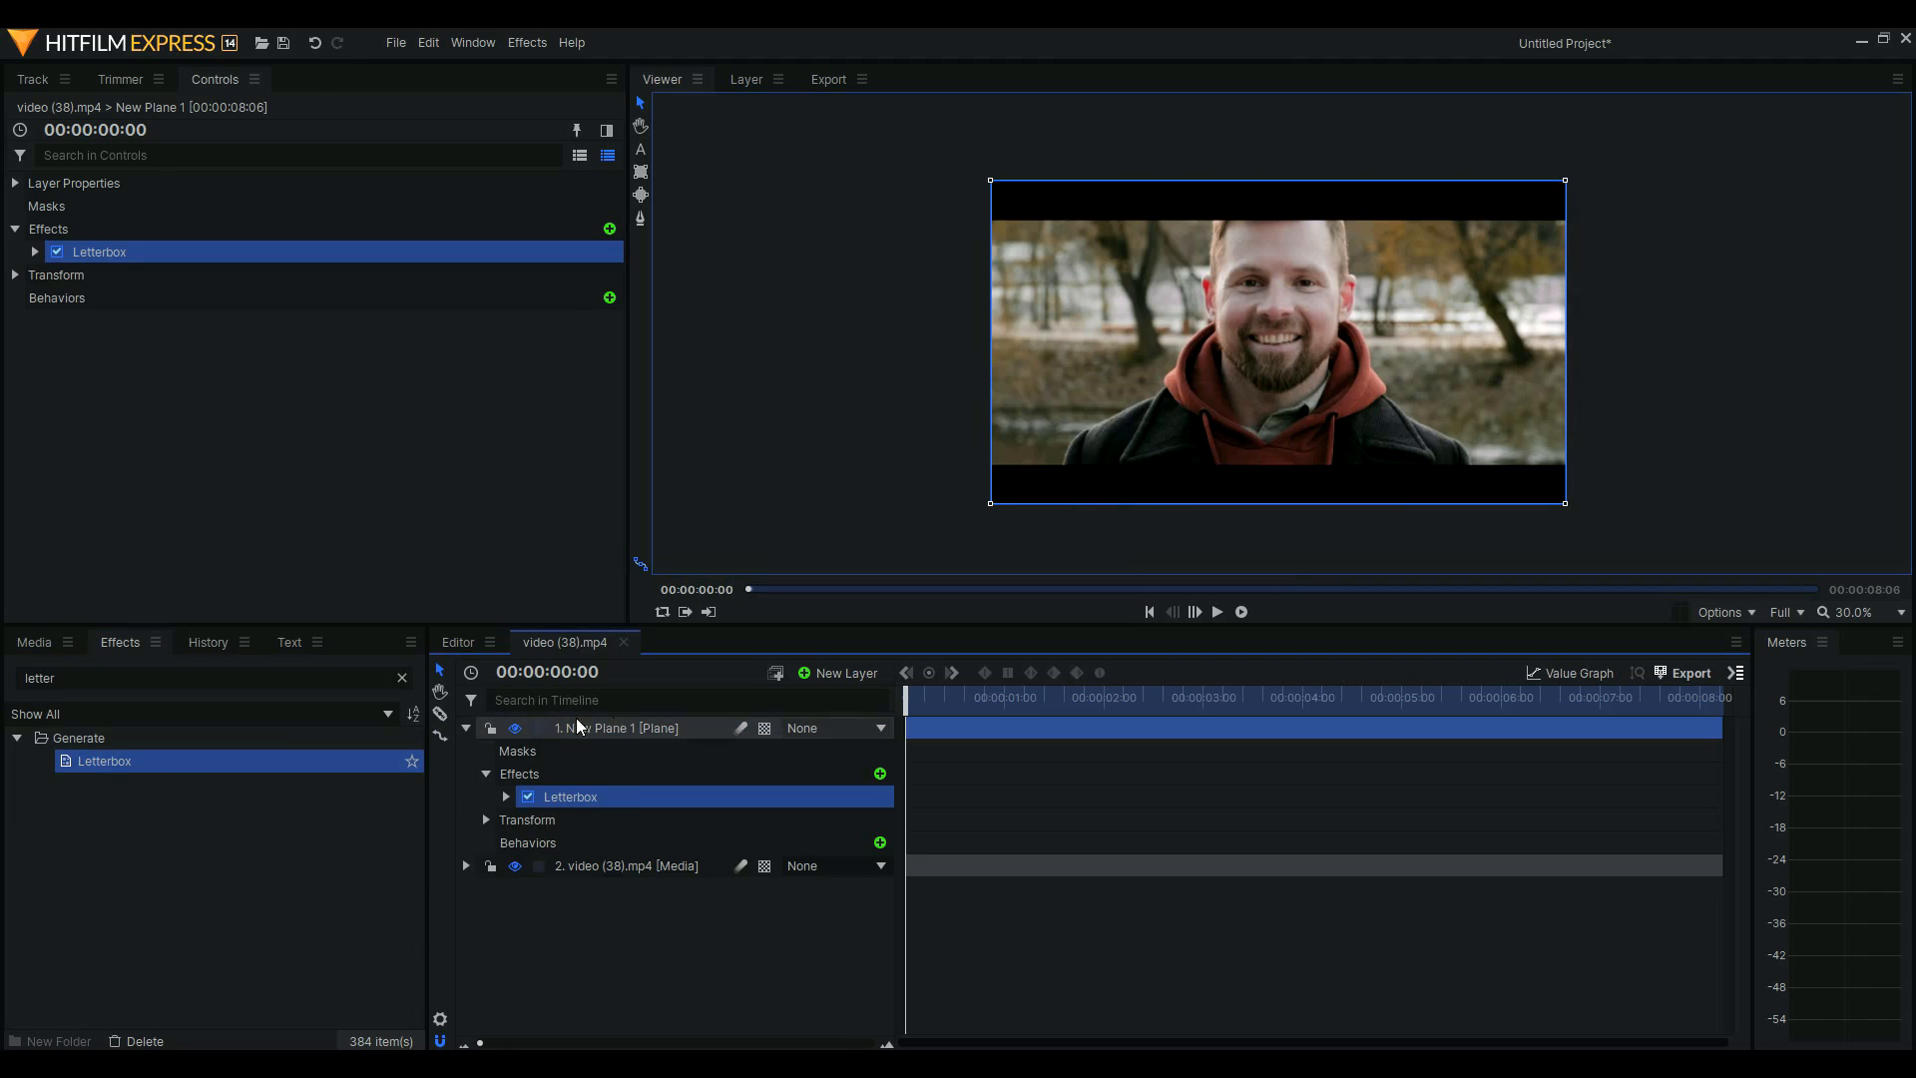
- Shift the video (38).mp4 layer slightly downward so the man's head sits lower within the letterbox frame
click(616, 869)
drag(1278, 301, 1277, 332)
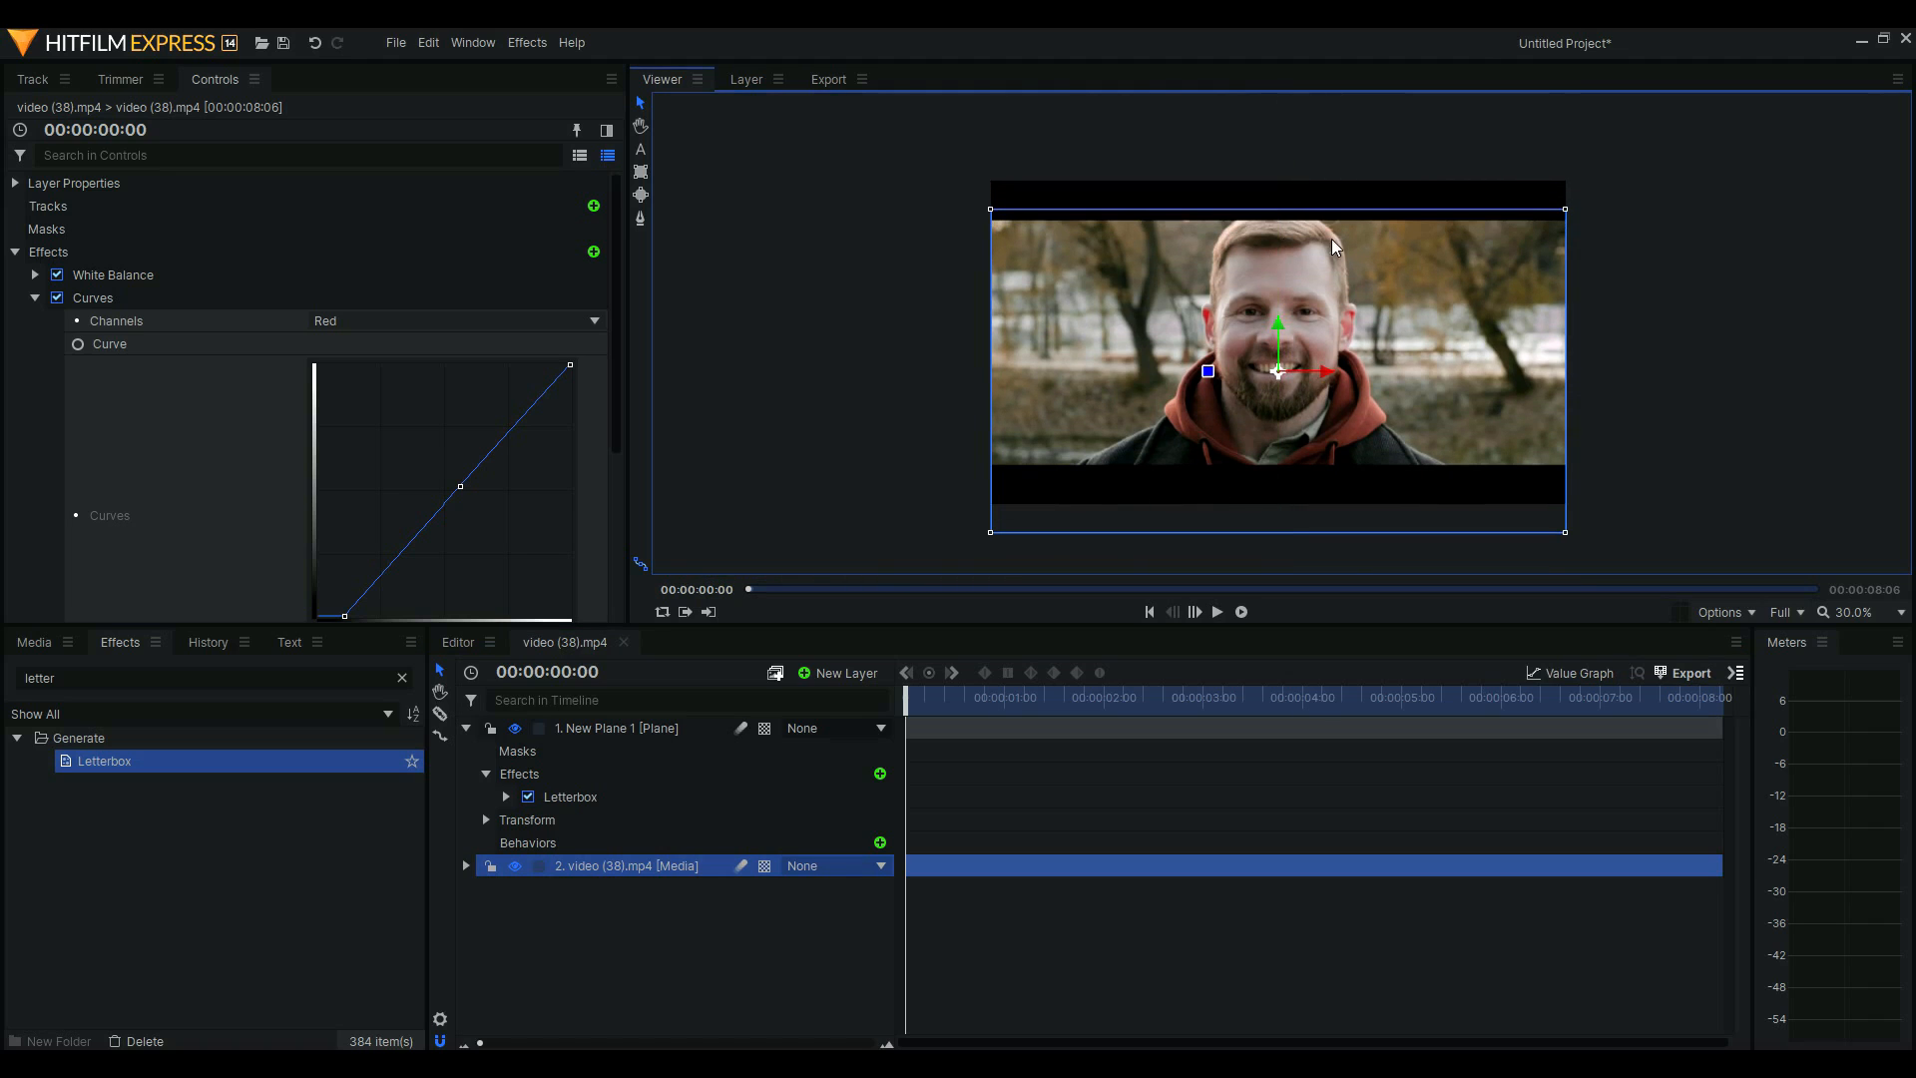
- Change the Letterbox aspect ratio to Custom (w:h), with a width of 18.41 and a height of 8.91
click(507, 797)
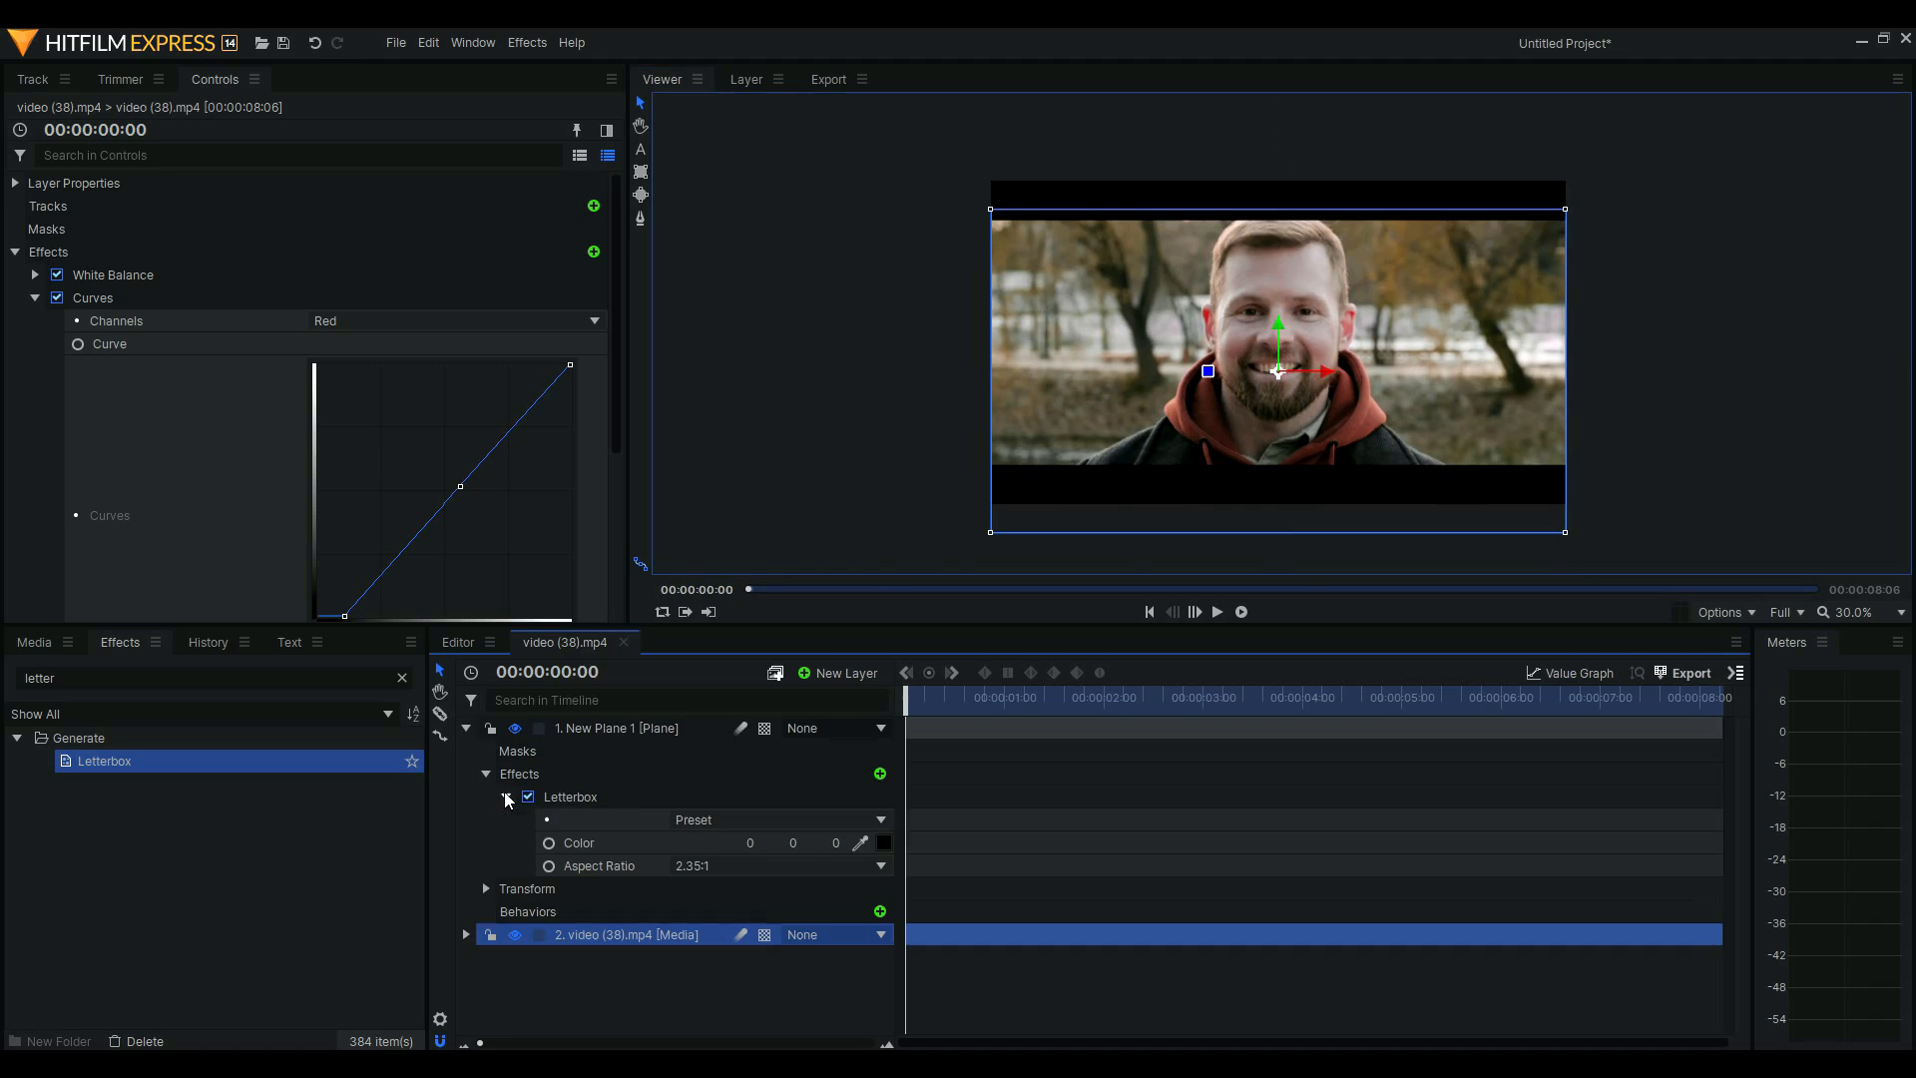
click(783, 867)
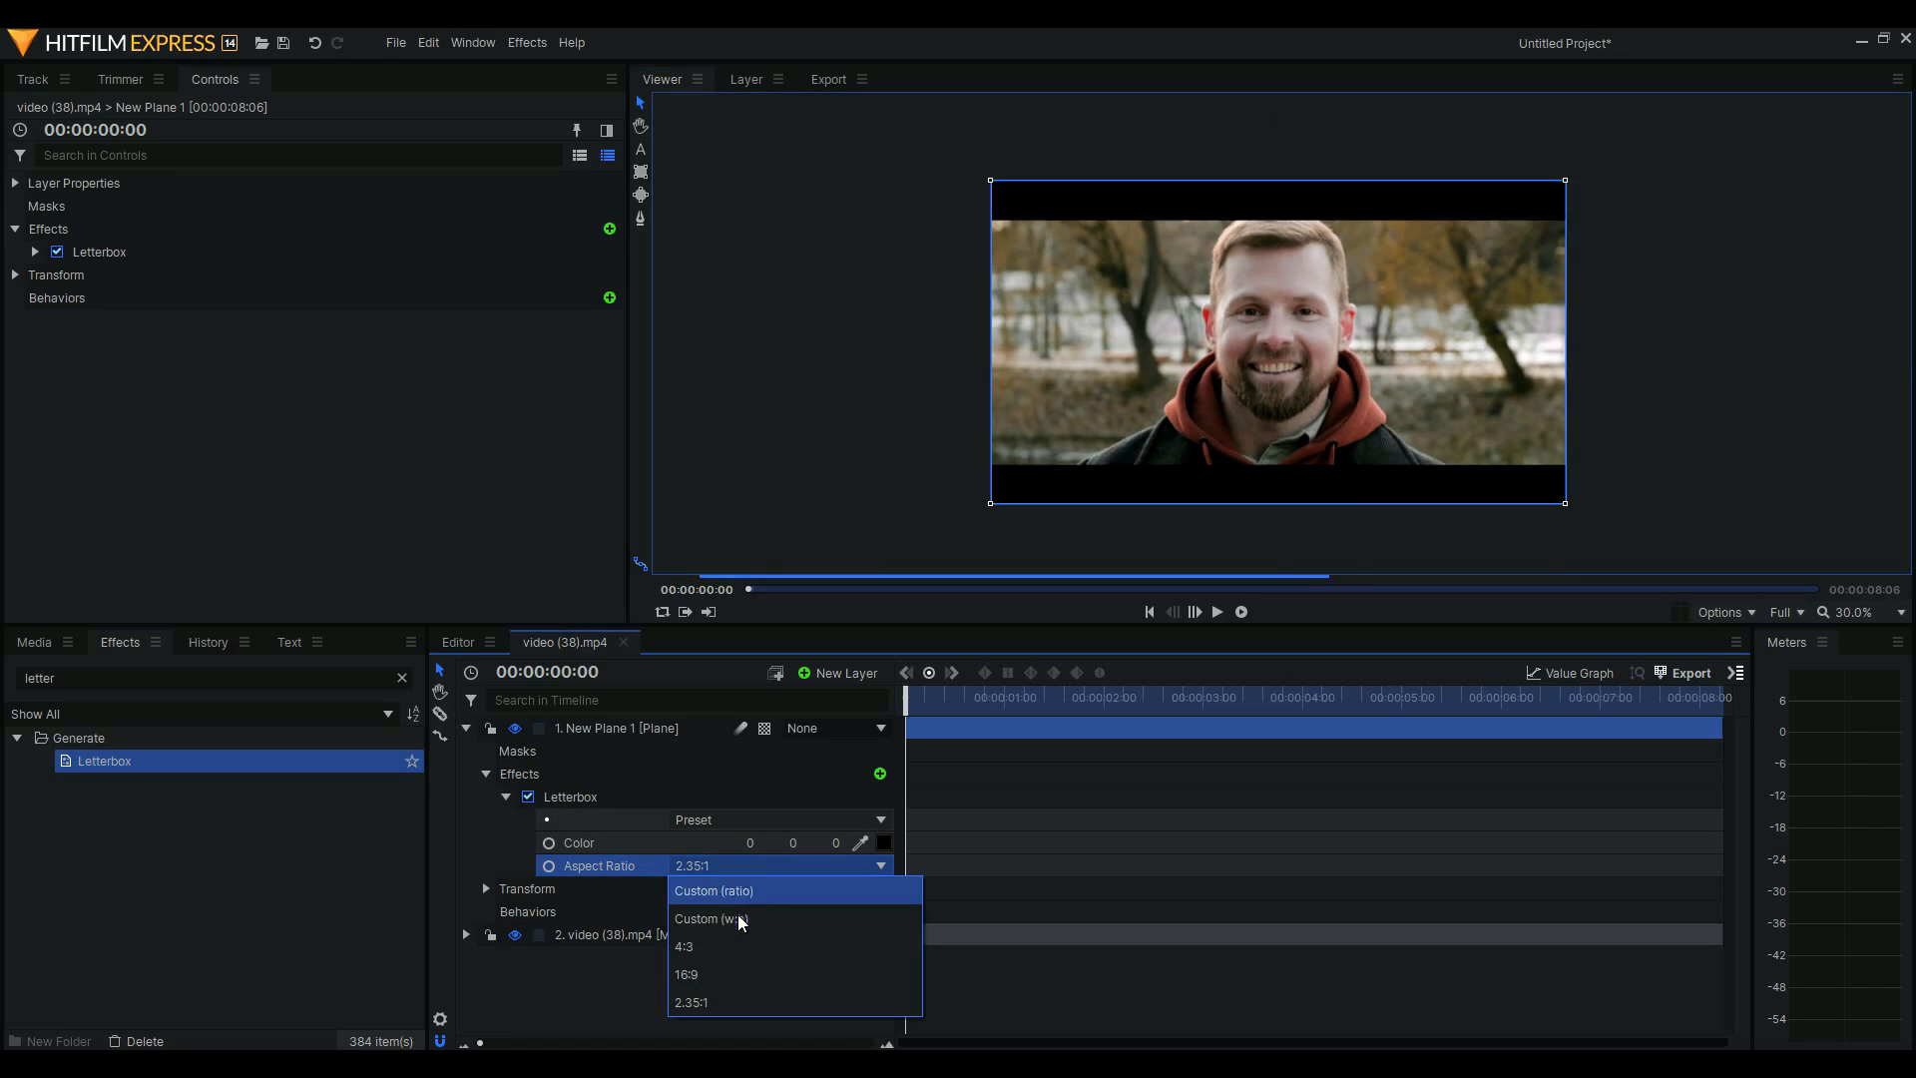
click(738, 919)
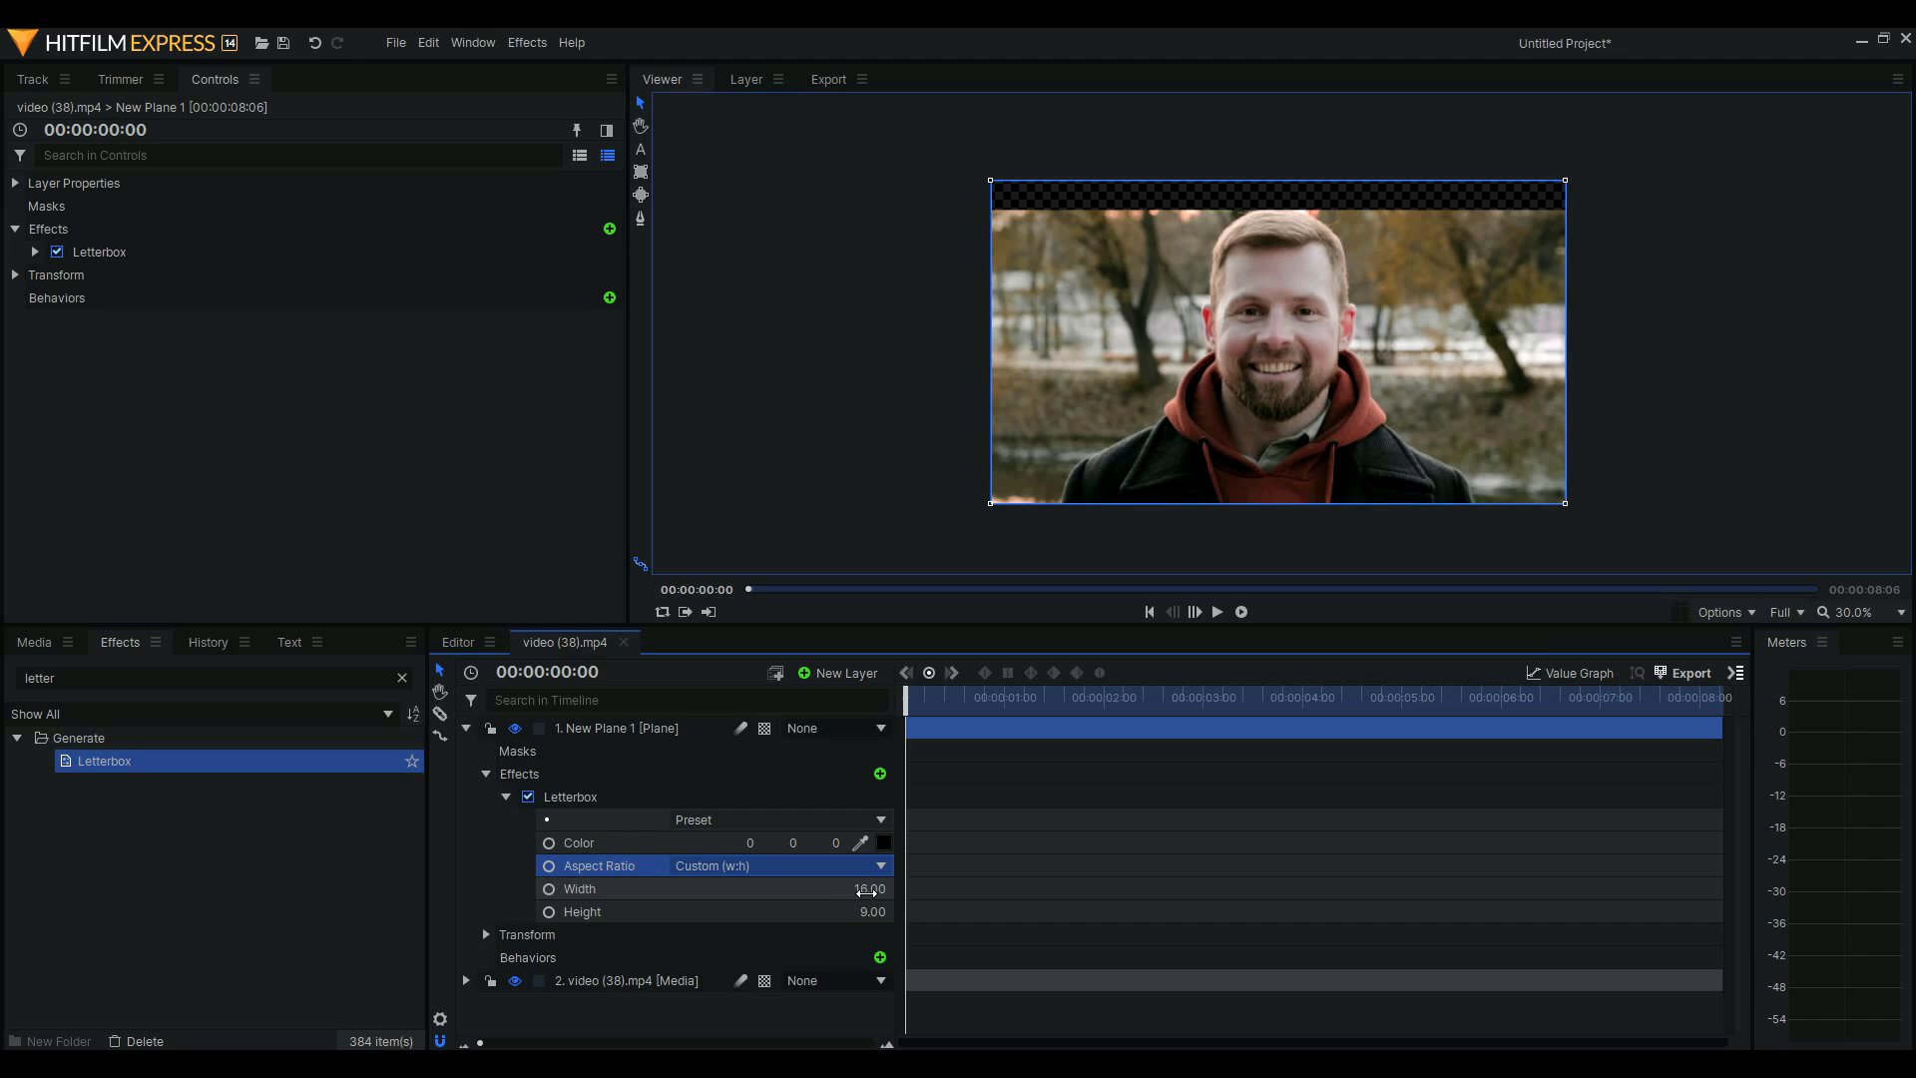
drag(865, 891, 1106, 890)
drag(868, 911, 870, 911)
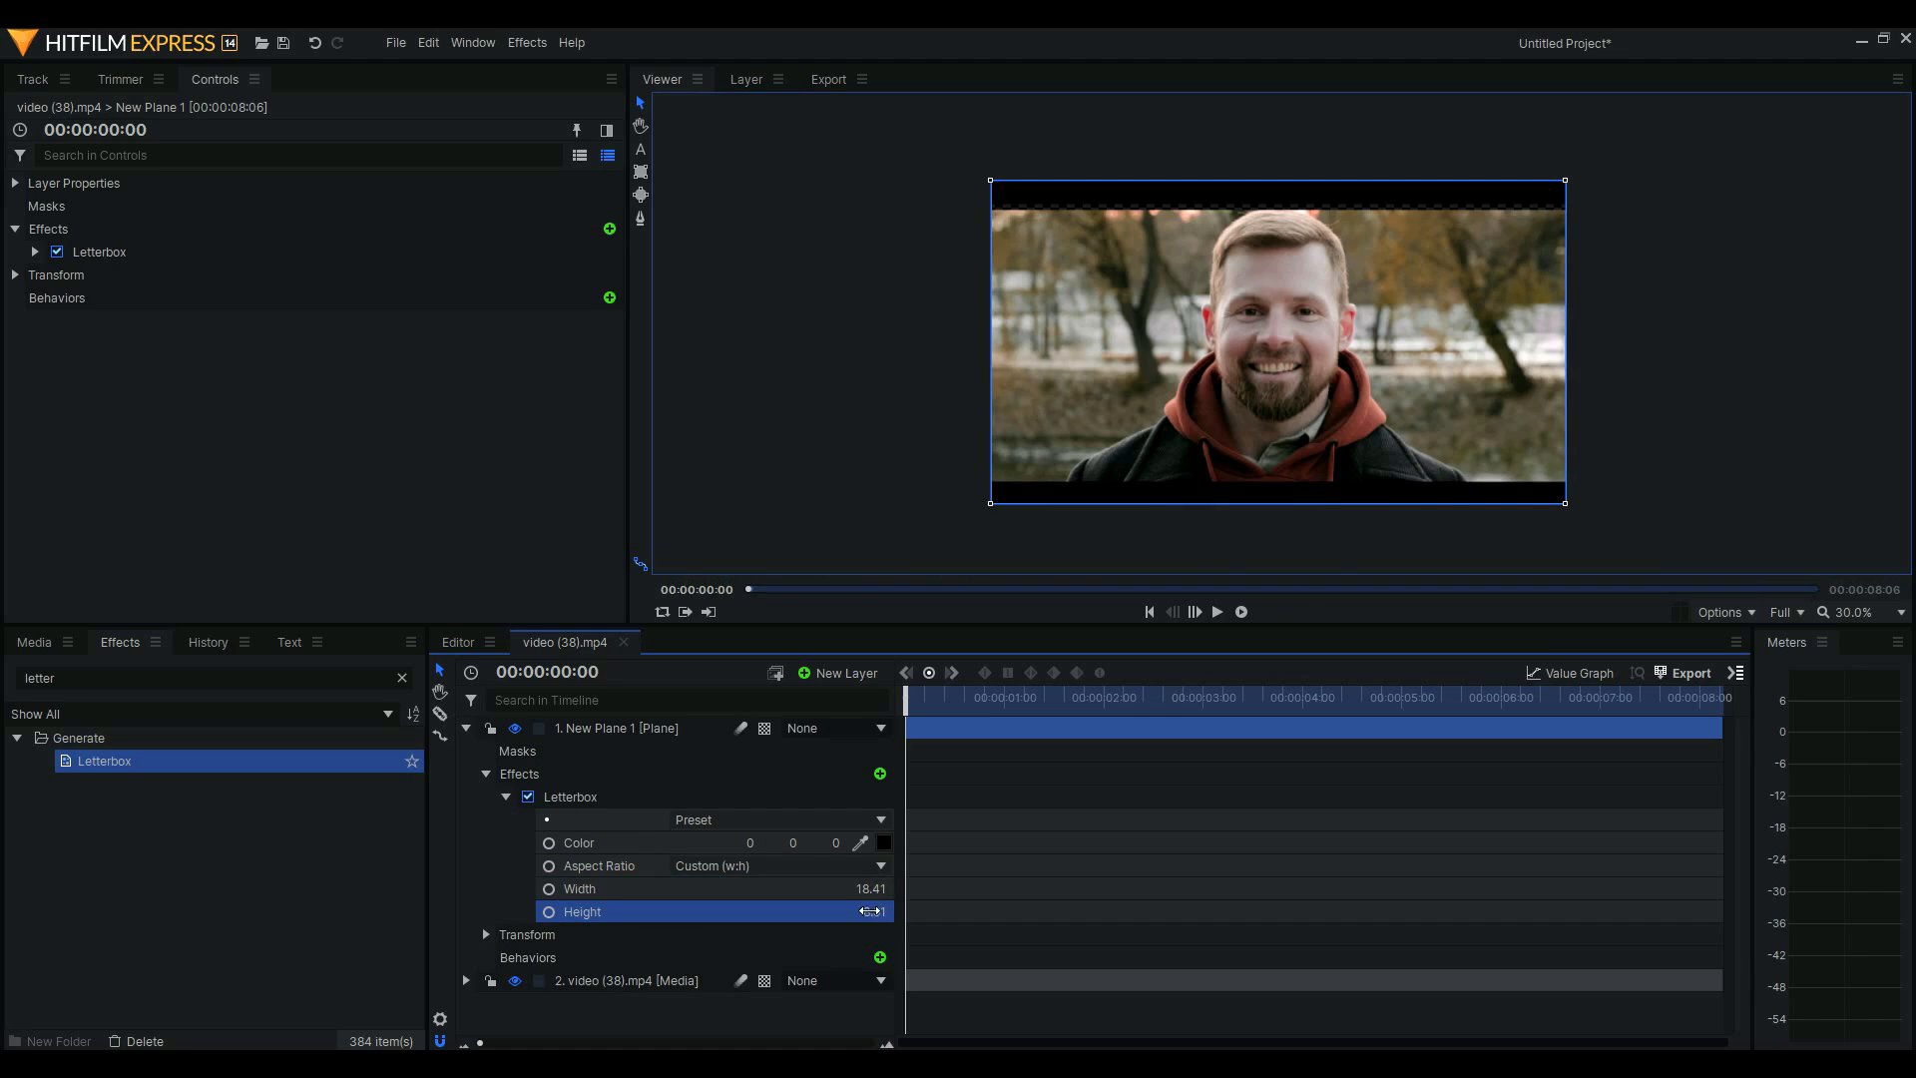
- Nudge the video (38).mp4 layer upward to close the gap under the upper bar, and preview the frame at 00:00:03:04
click(576, 982)
drag(1275, 325, 1279, 309)
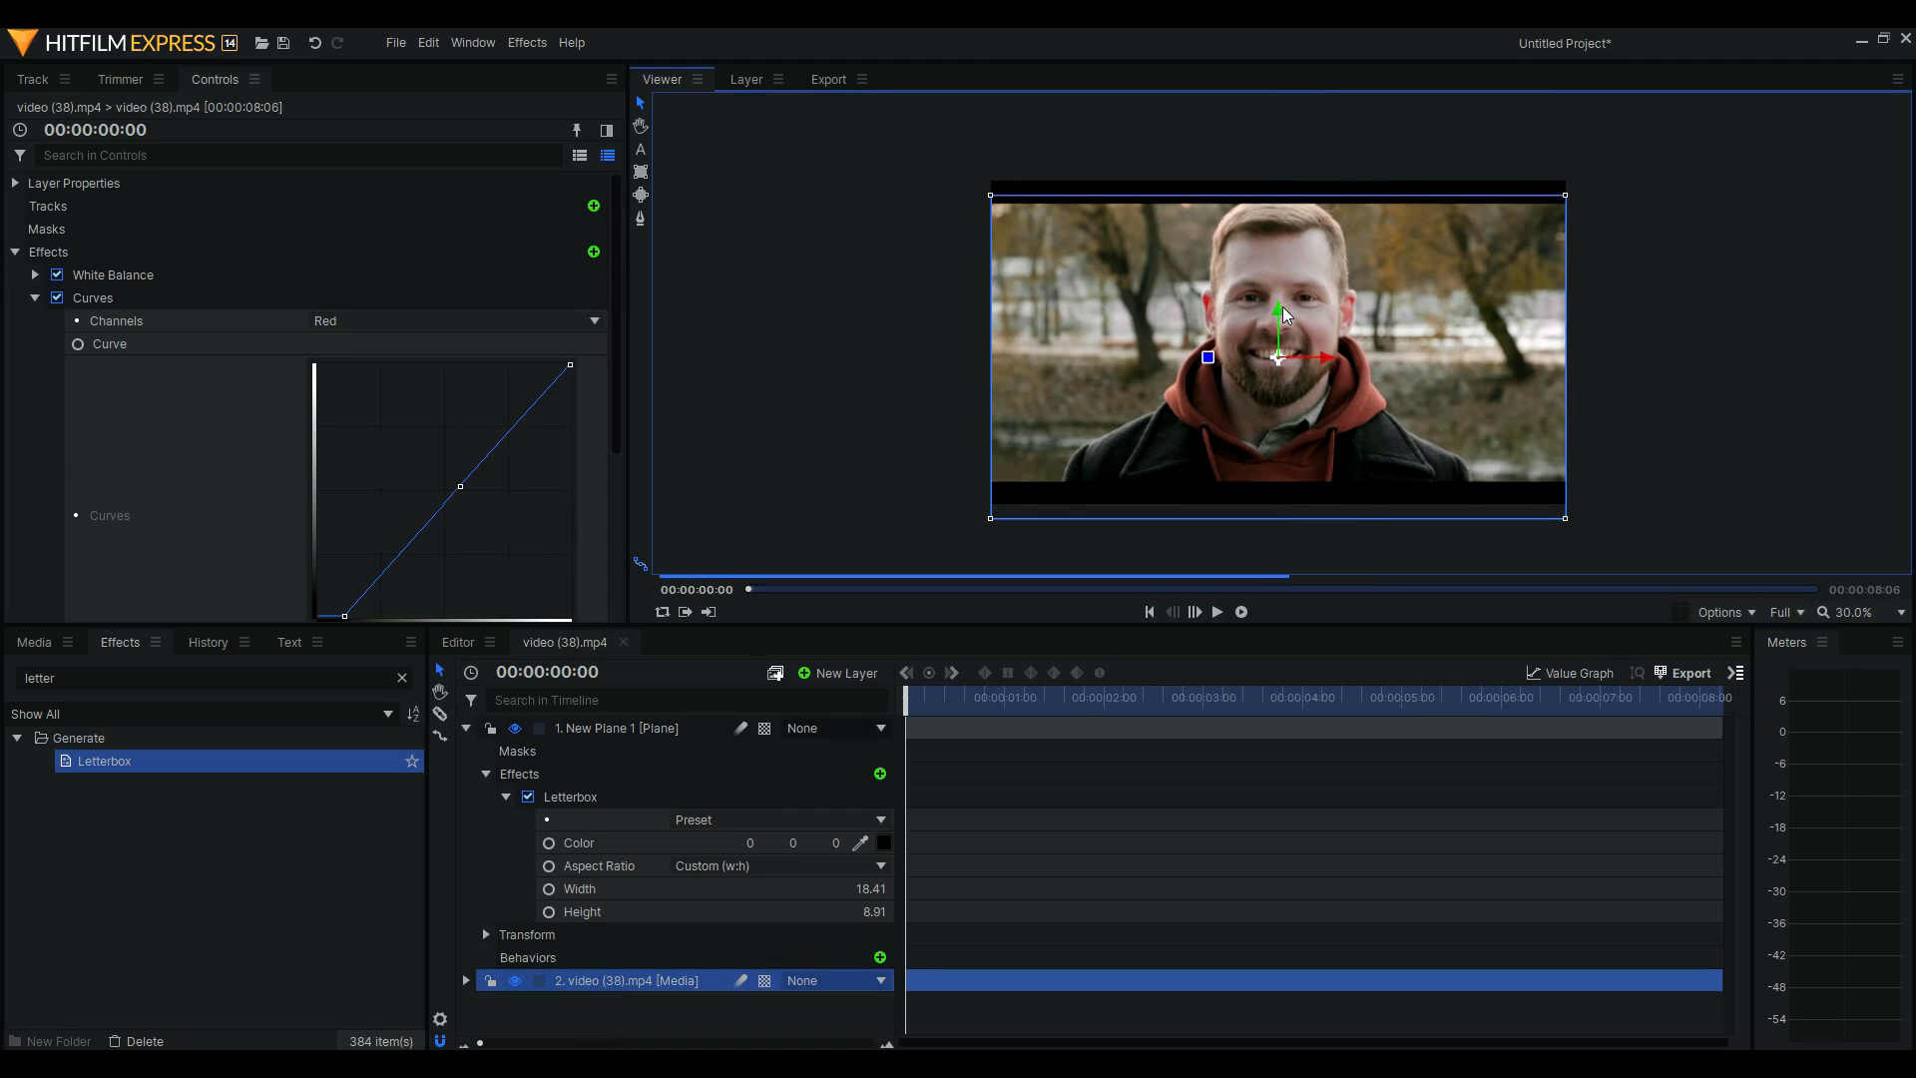
click(1720, 230)
drag(911, 702, 1220, 709)
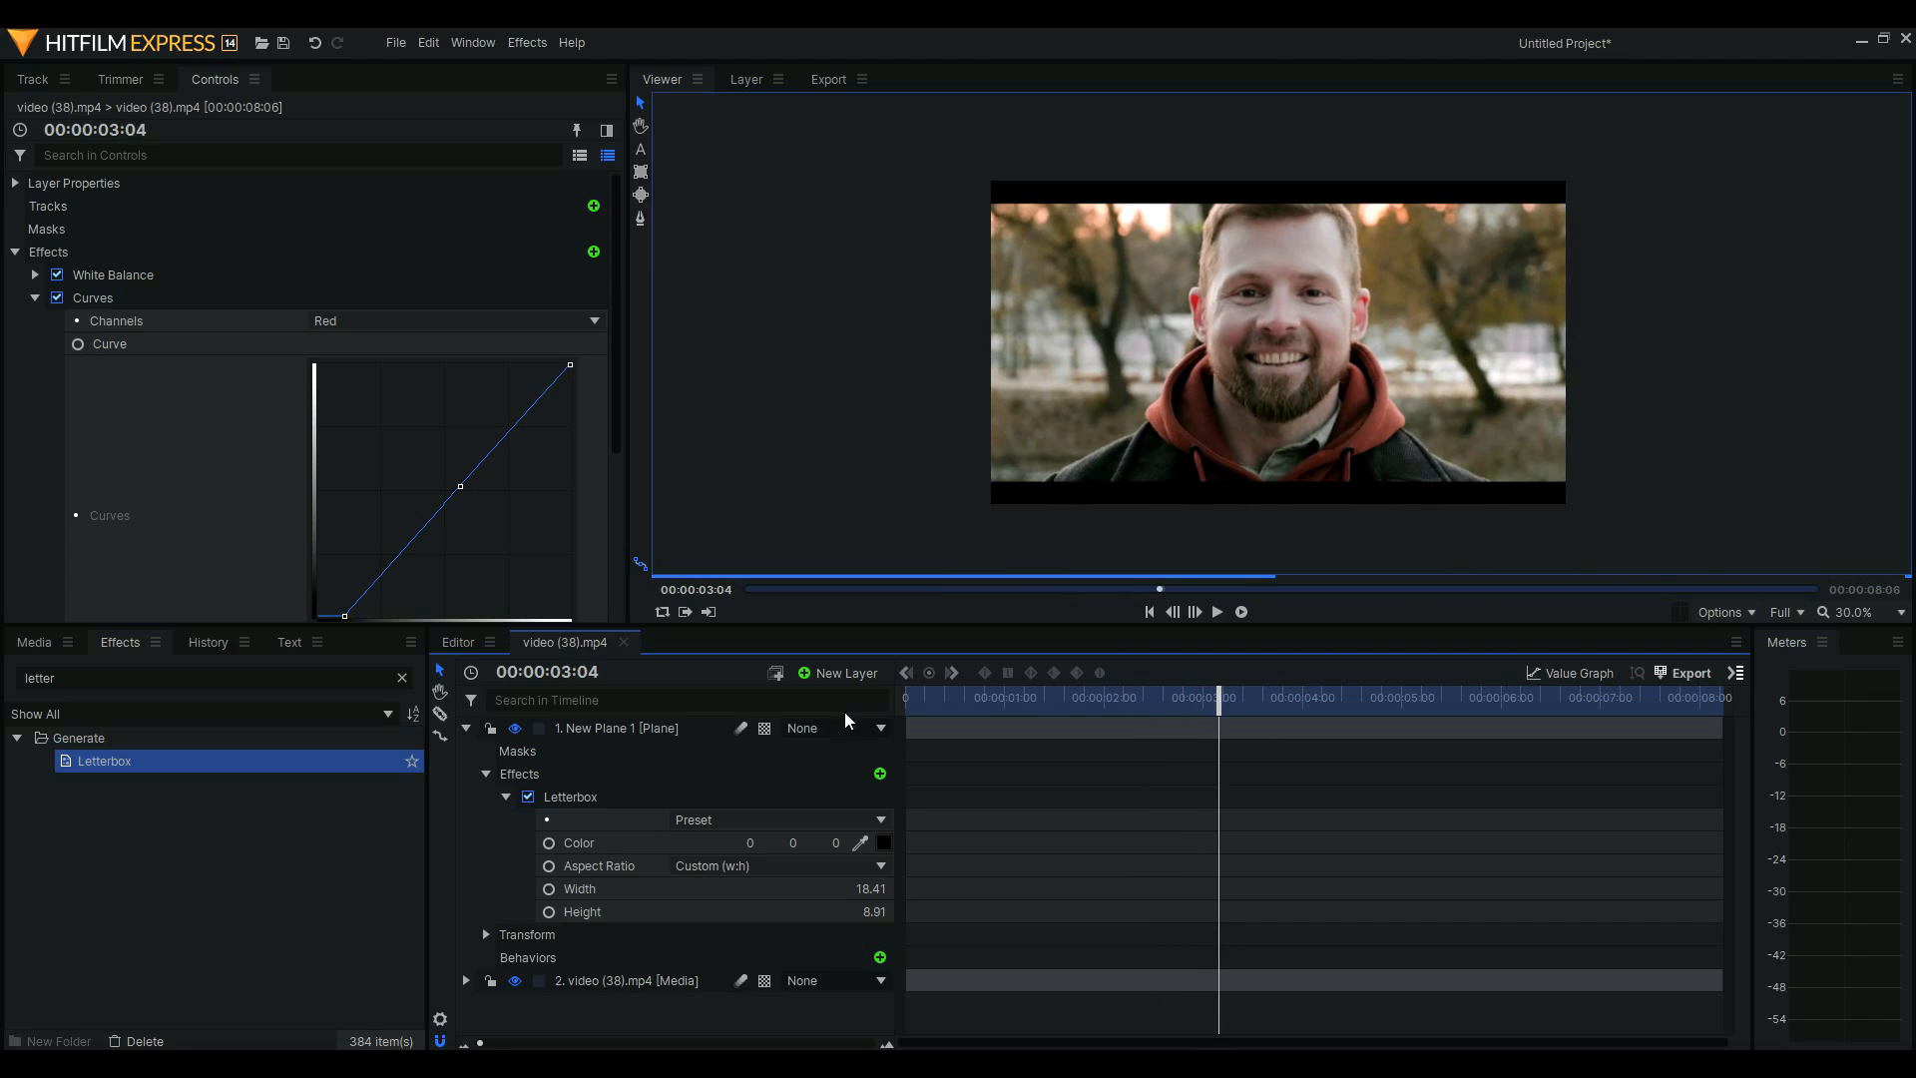
- Set the saturation of the video layer's Hue Colorize effect to 10.0 and try out its hue strength
click(36, 275)
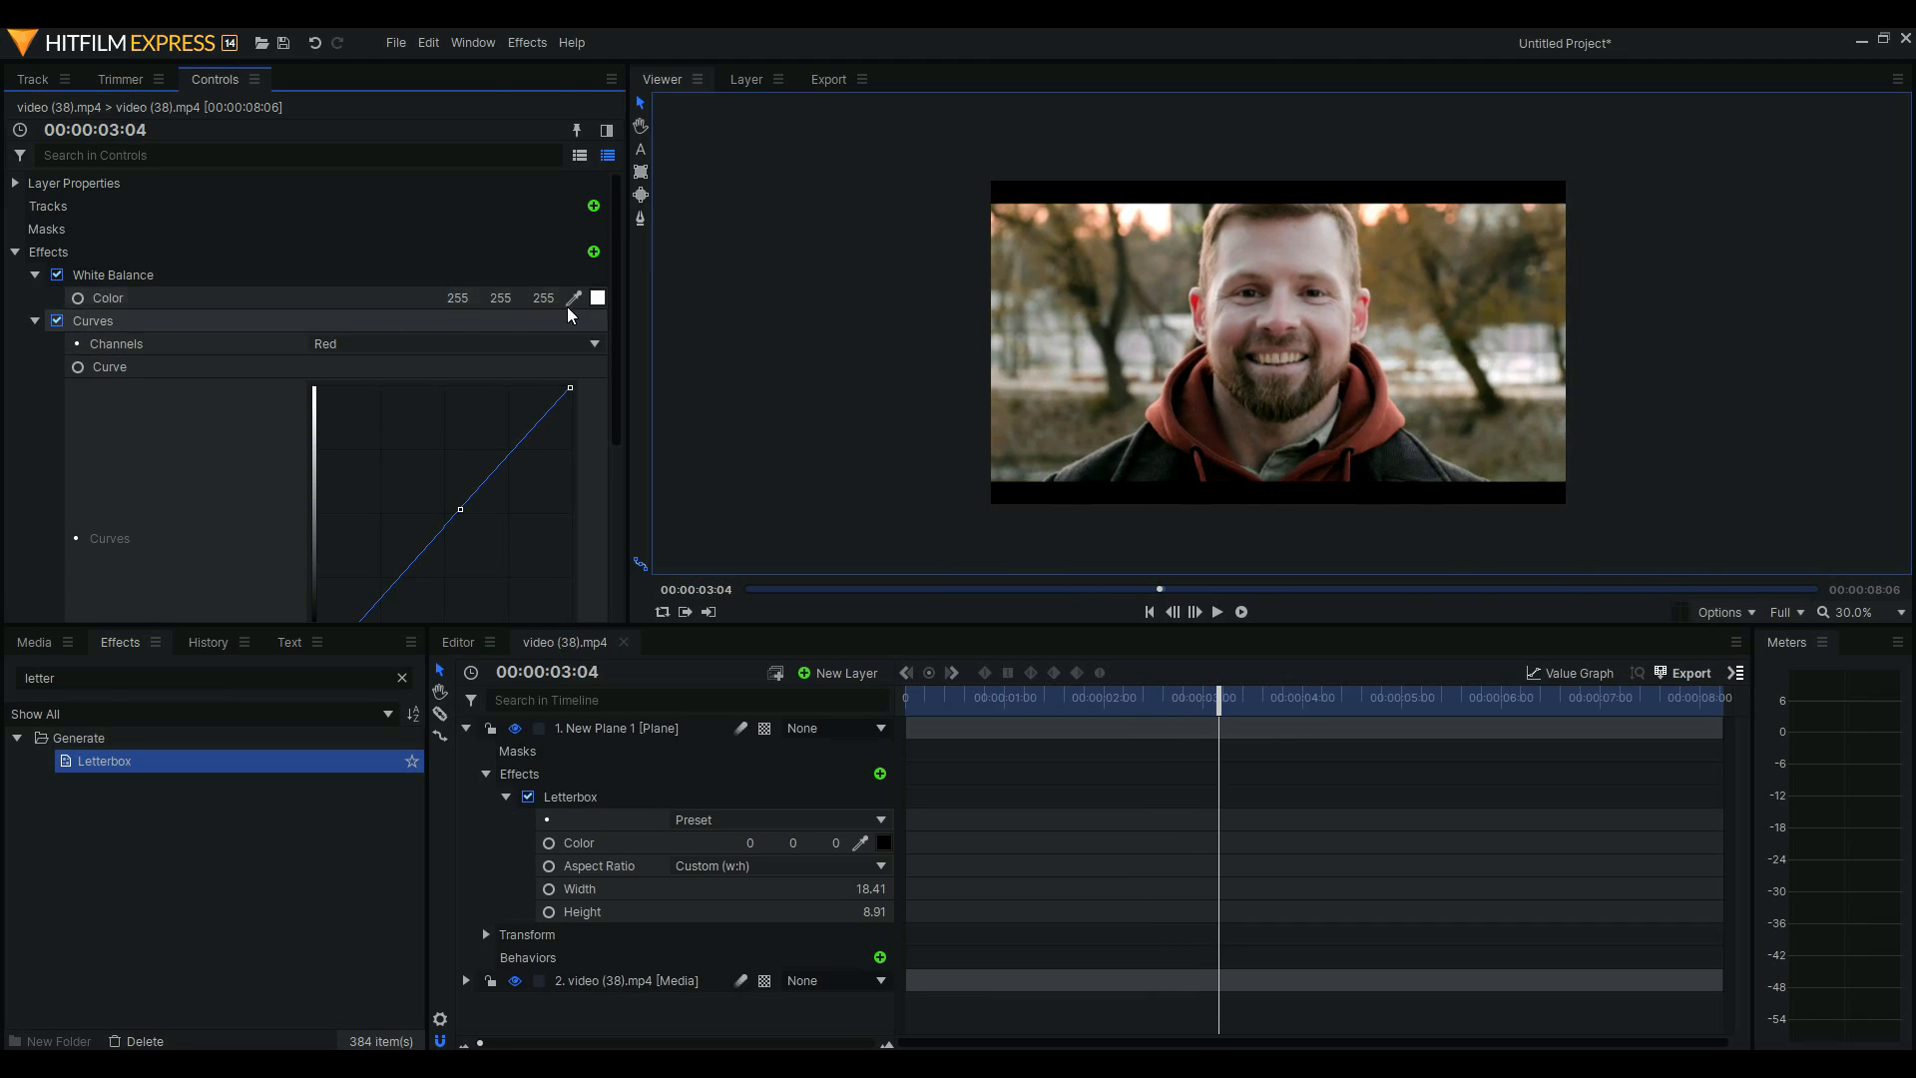
click(411, 346)
click(409, 347)
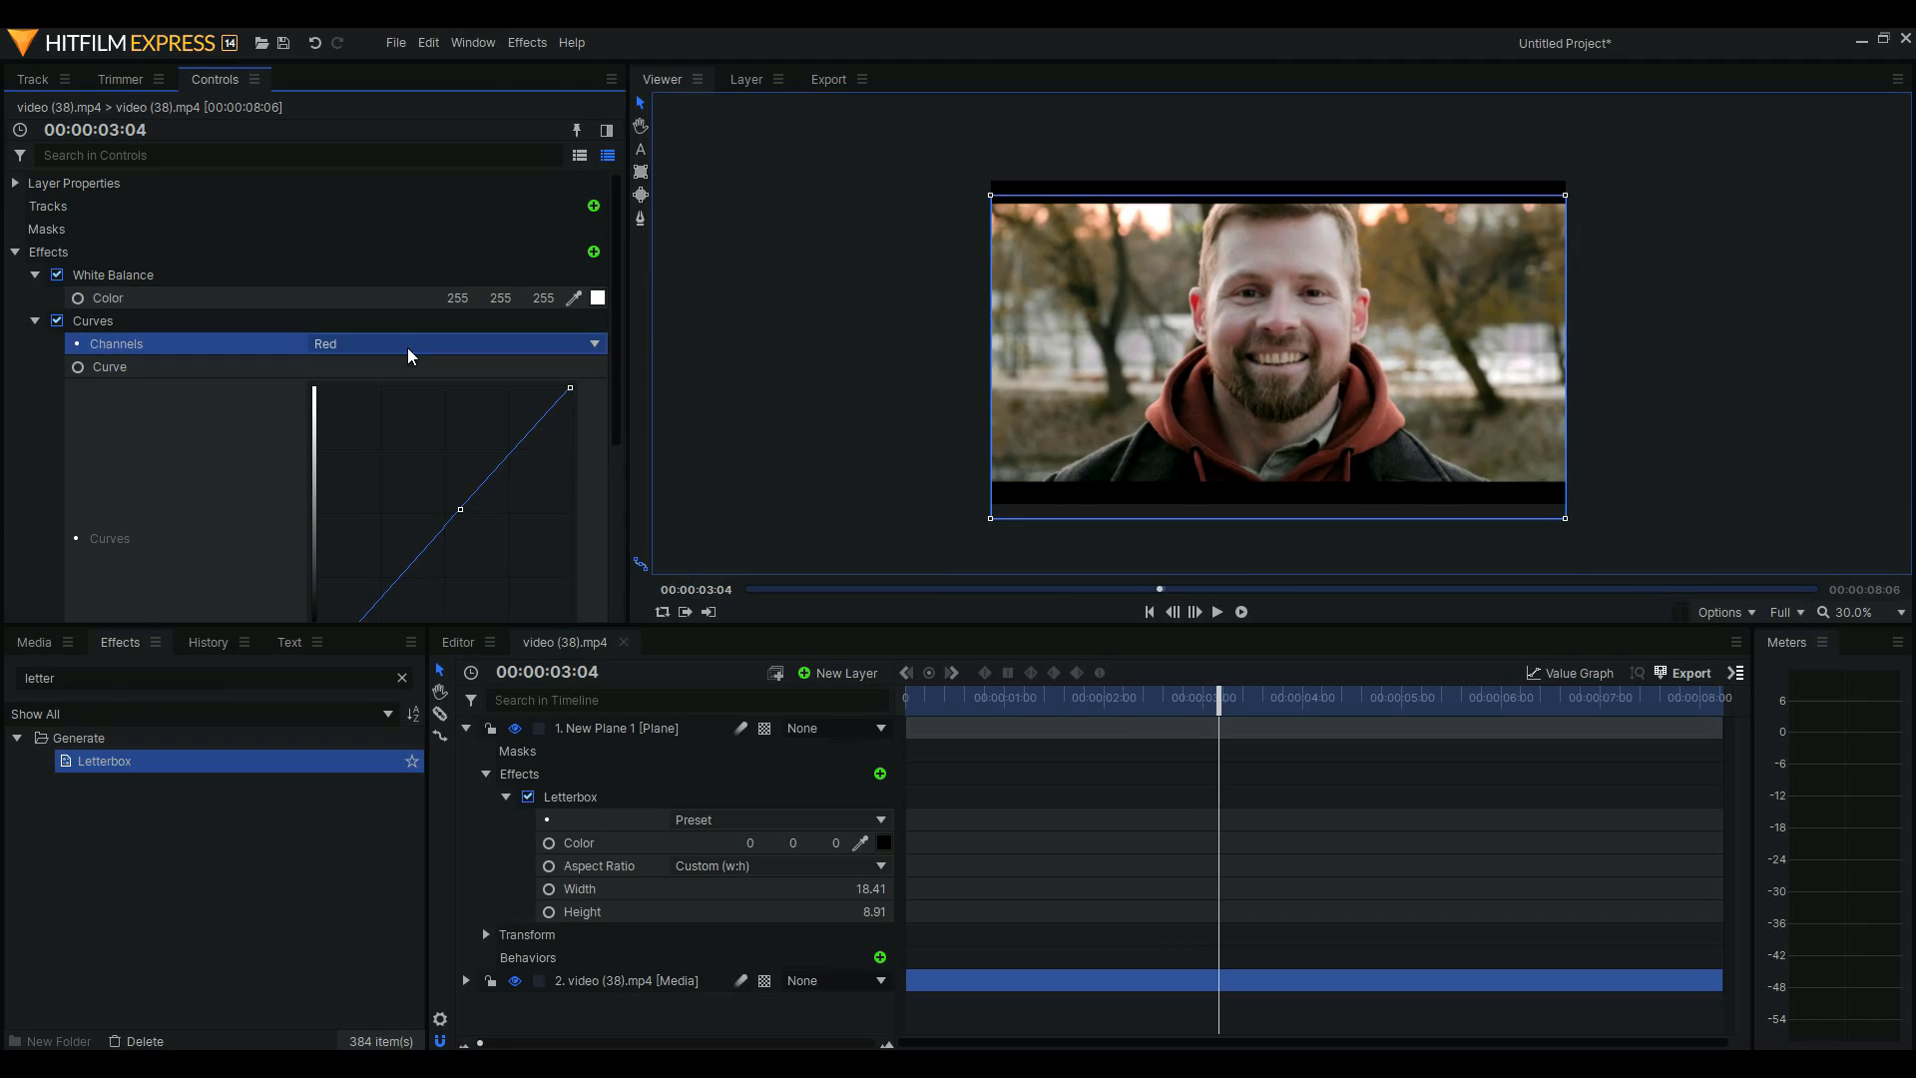
click(36, 320)
click(421, 462)
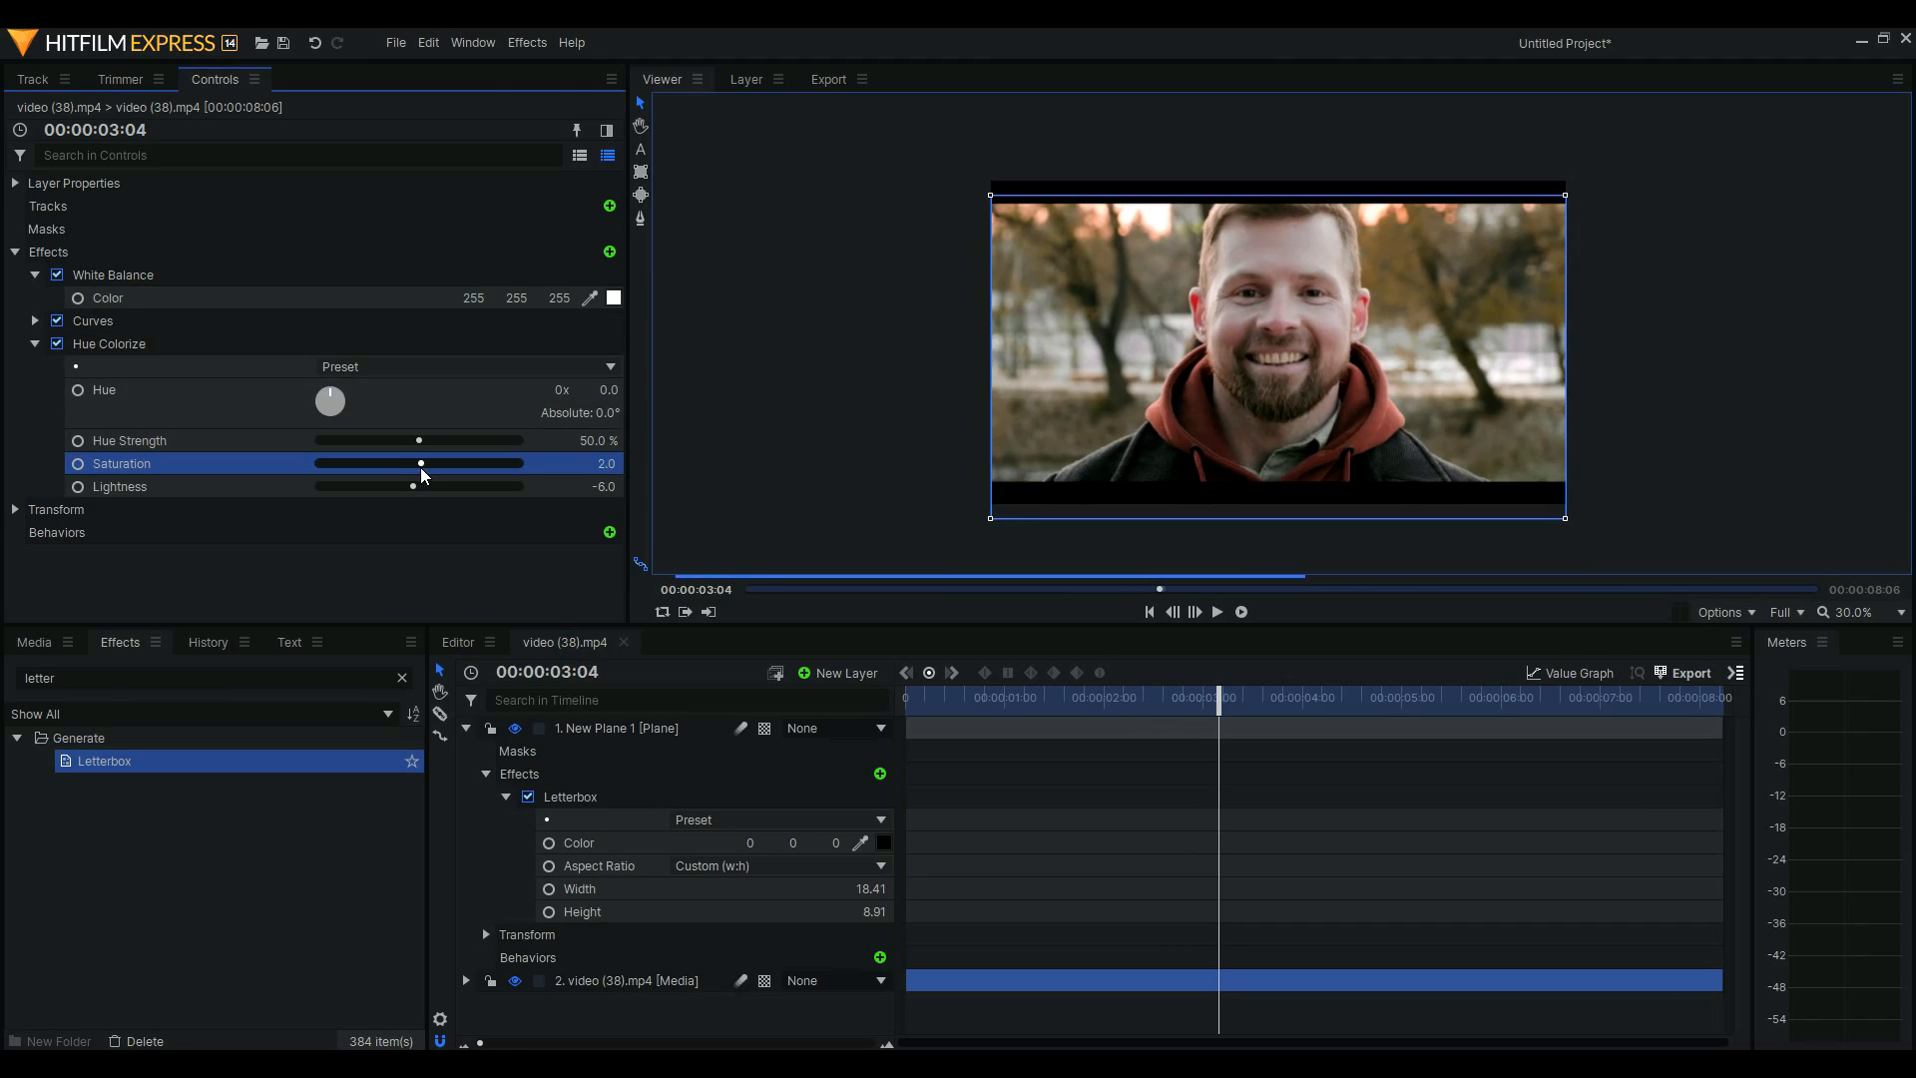
click(429, 463)
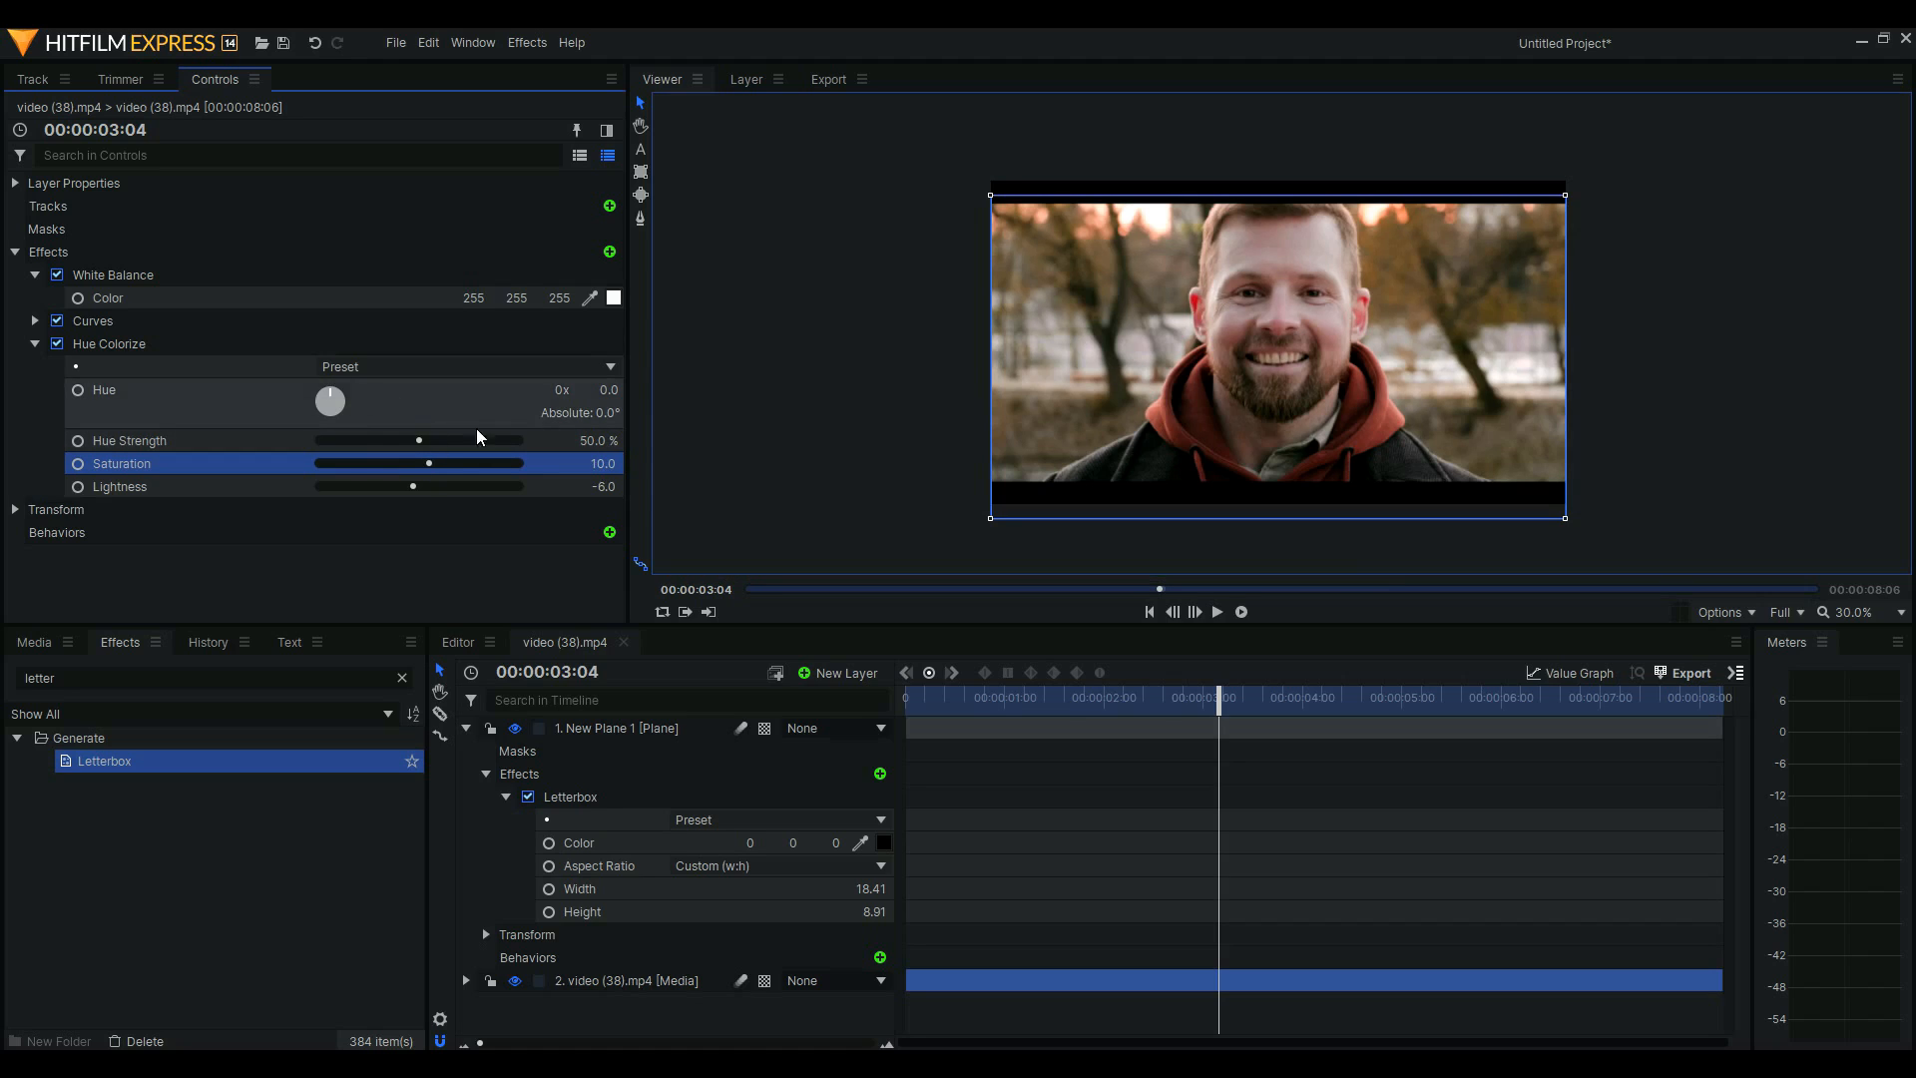
mouse_move(417, 439)
mouse_down()
mouse_move(330, 440)
mouse_move(473, 431)
mouse_move(314, 432)
mouse_move(416, 429)
mouse_up()
click(35, 343)
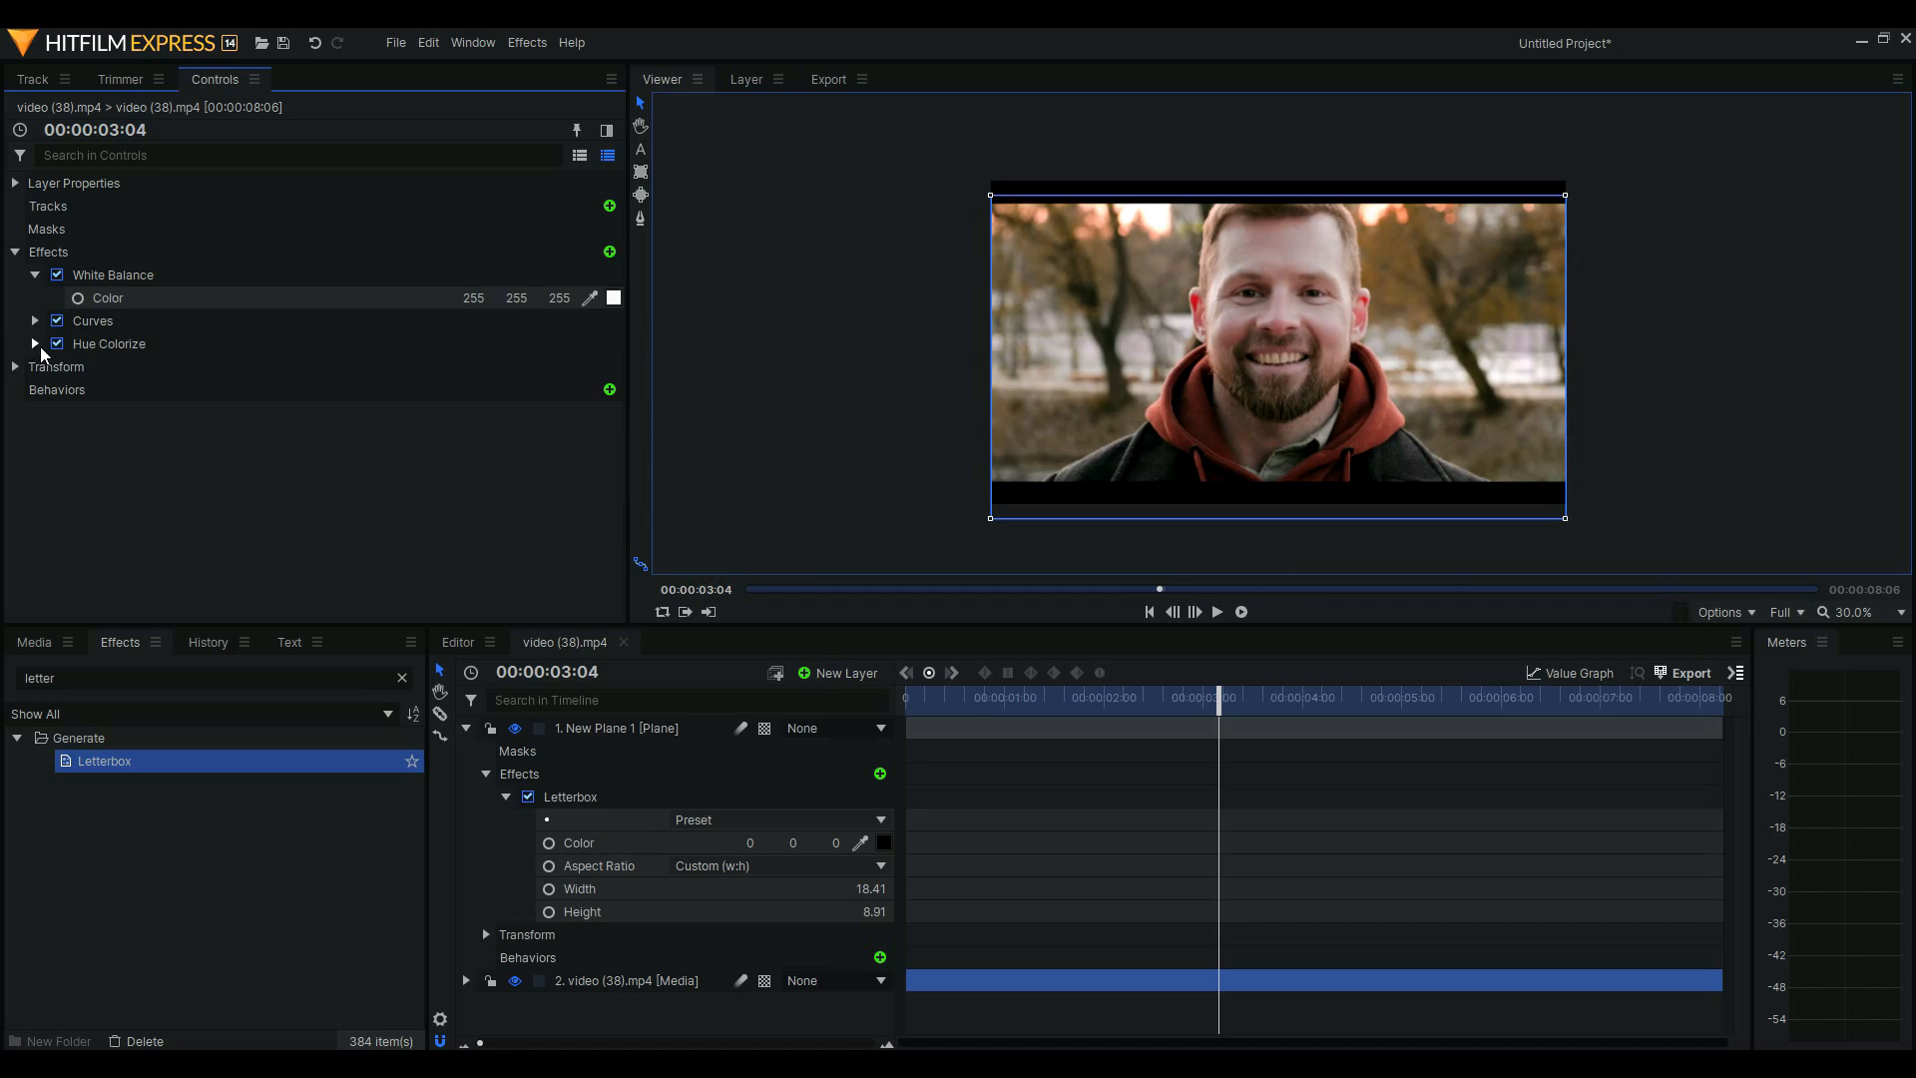
- Search the effects for "hue", apply Hue, Saturation & Lightness to the video layer, and expand its Master settings
double_click(11, 678)
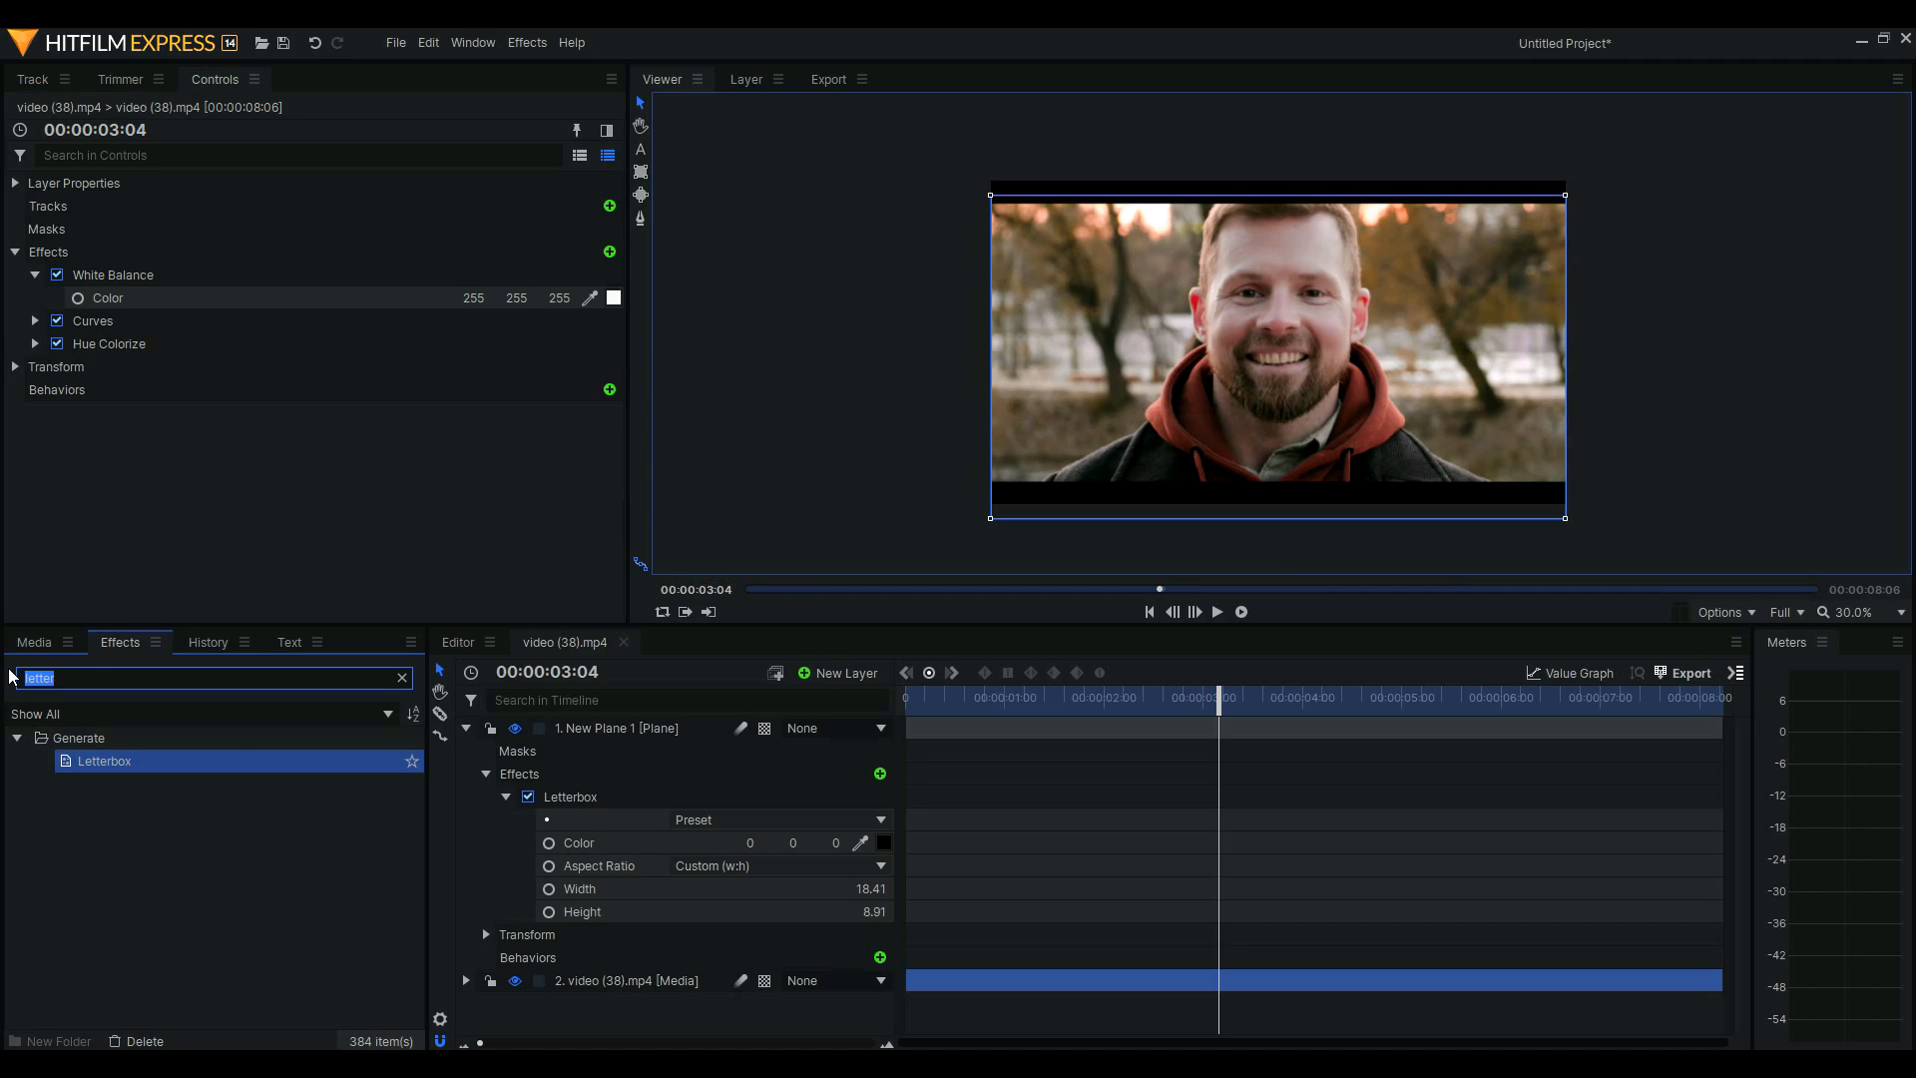
text(hue)
drag(149, 760, 583, 982)
click(35, 368)
click(56, 389)
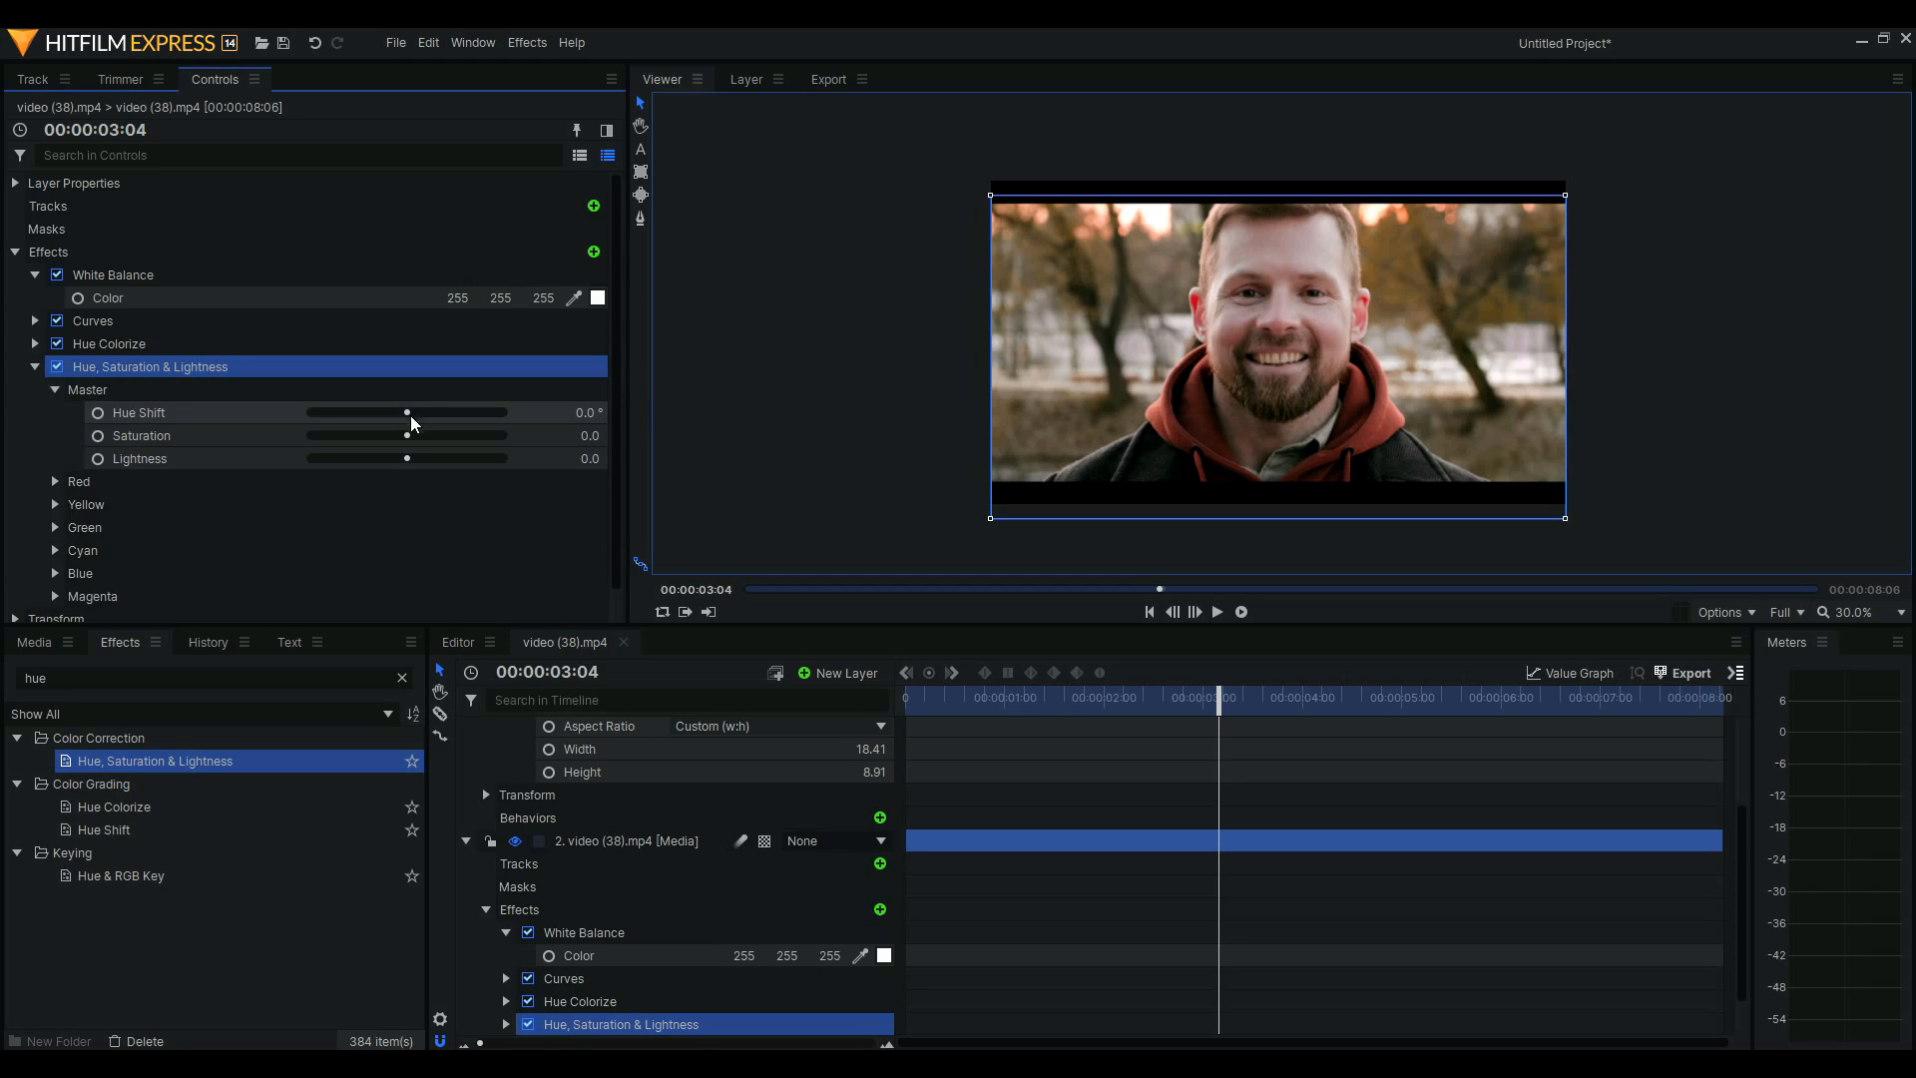
- Set the Master saturation to 4.0 and the Master hue shift to 0 in Hue, Saturation & Lightness
mouse_move(409, 435)
mouse_down()
mouse_move(391, 439)
mouse_move(409, 435)
mouse_move(409, 461)
mouse_move(407, 411)
mouse_up()
click(405, 449)
click(601, 411)
text(0)
key(Return)
- Review the individual color ranges of Hue, Saturation & Lightness and delete the effect from the video layer
click(54, 481)
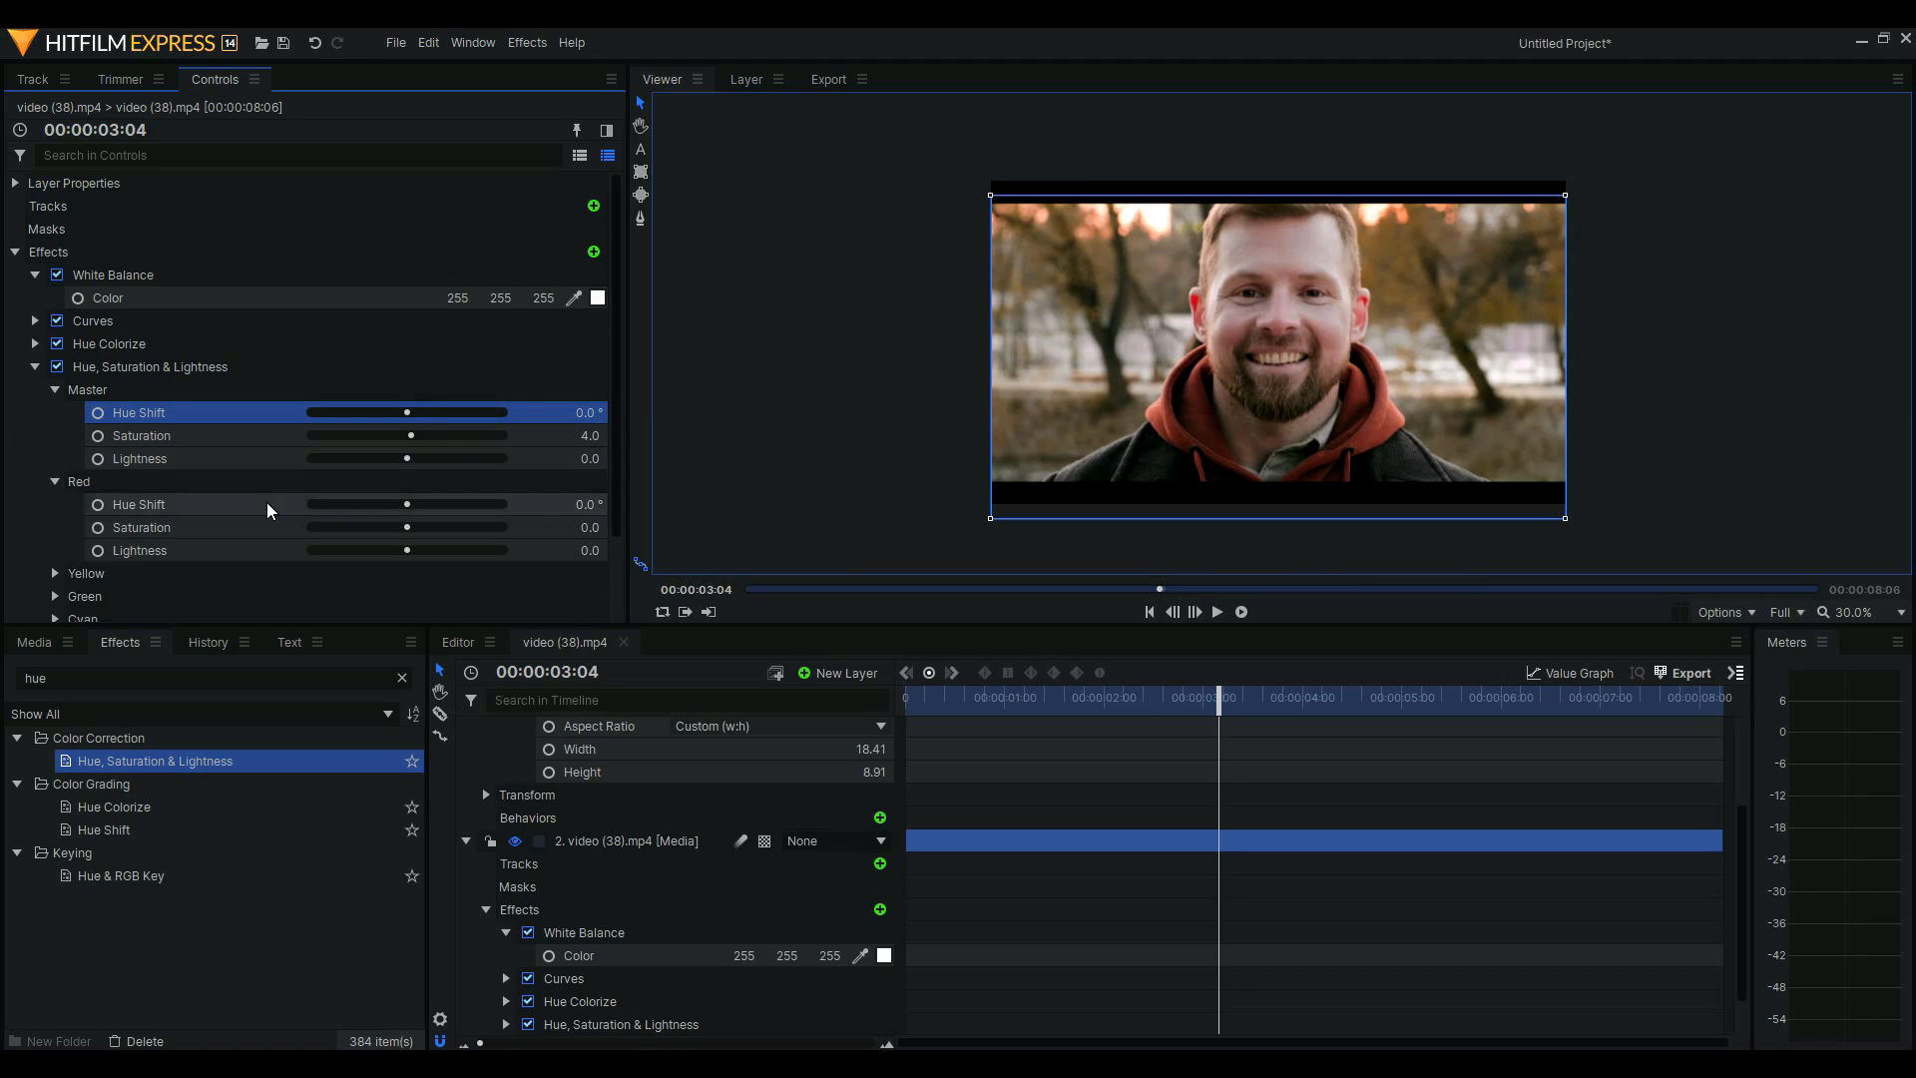
scroll(265, 501, down, 3)
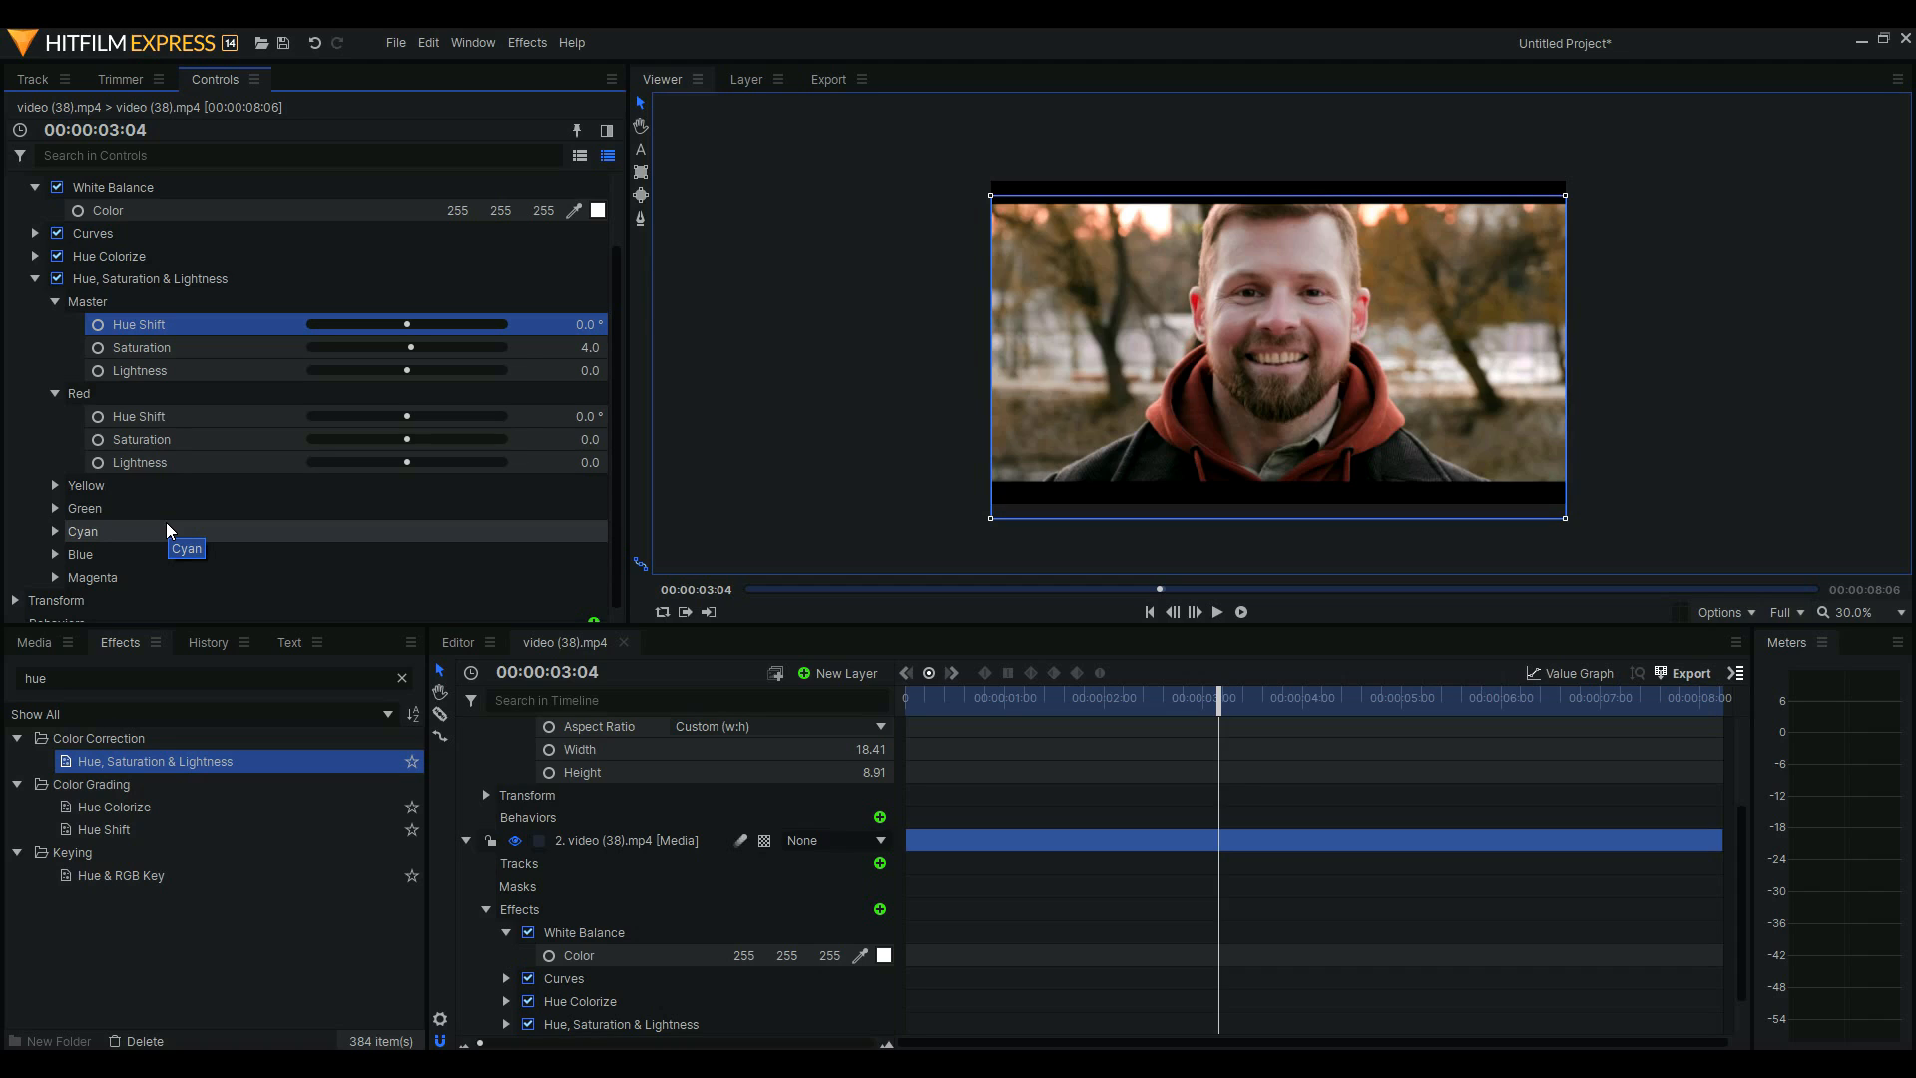
click(192, 278)
key(Delete)
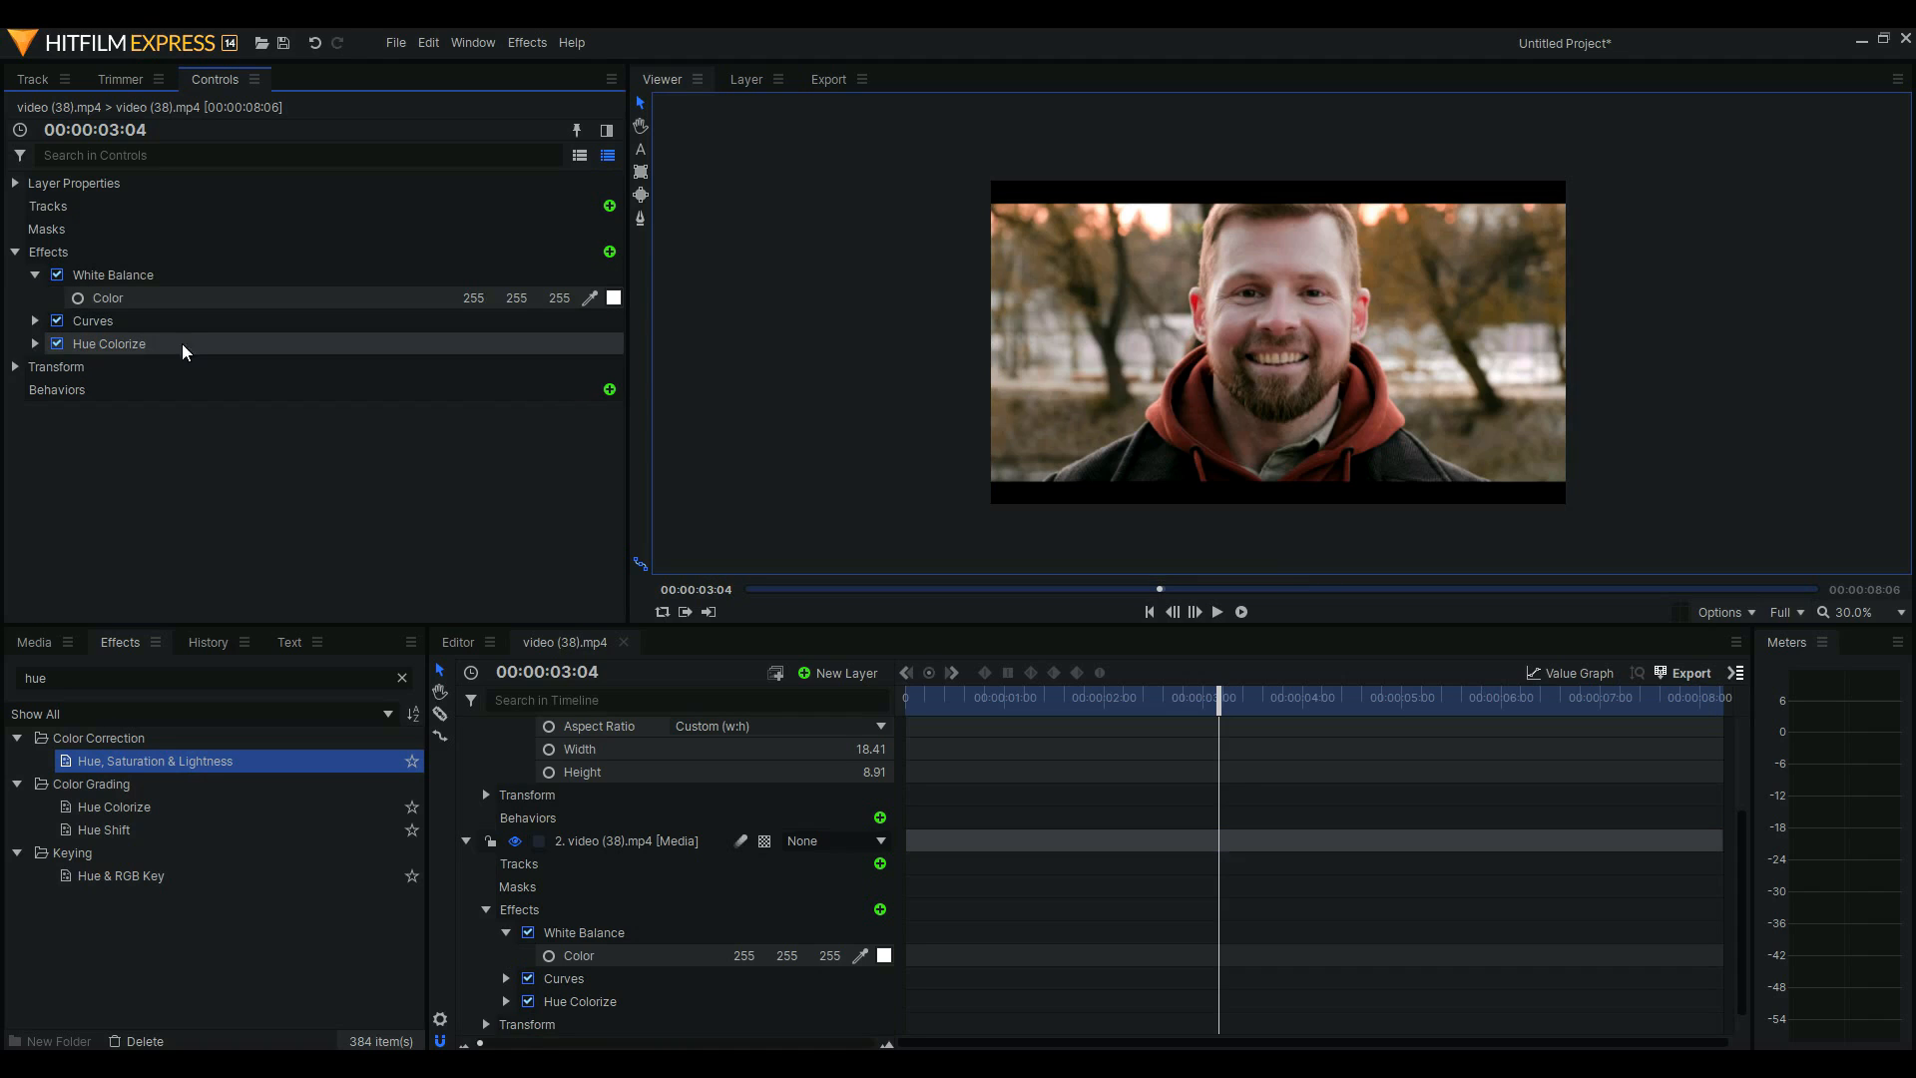